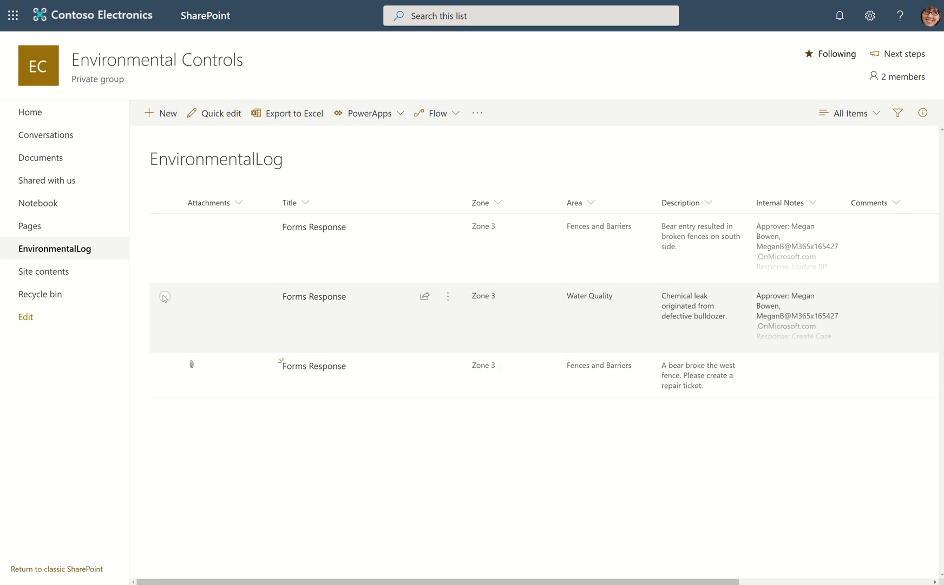
Attach FormsAttachments2SPOAttachments.PNG from the Desktop to the Water Quality item in EnvironmentalLog and save it.
left_click(165, 297)
left_click(165, 114)
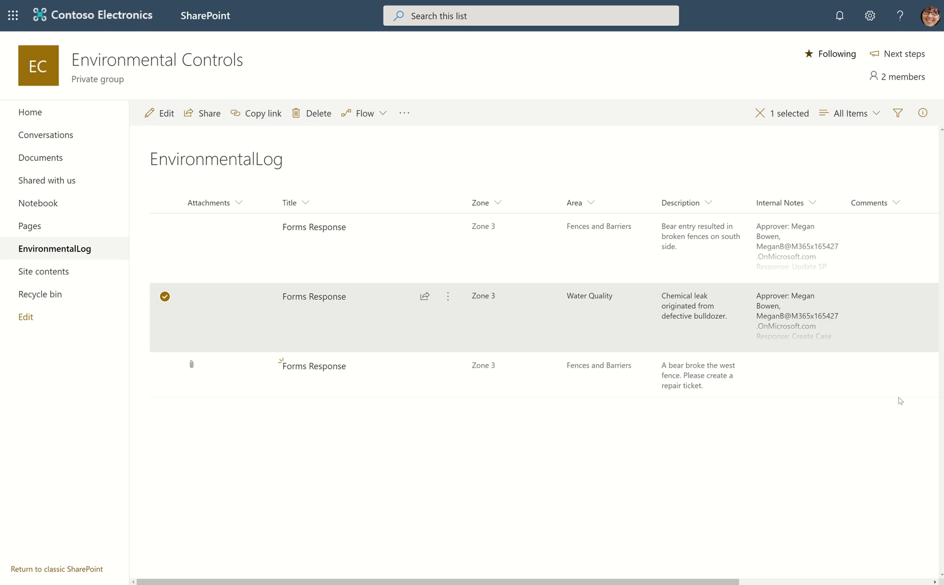
scroll(668, 472, "down", 5)
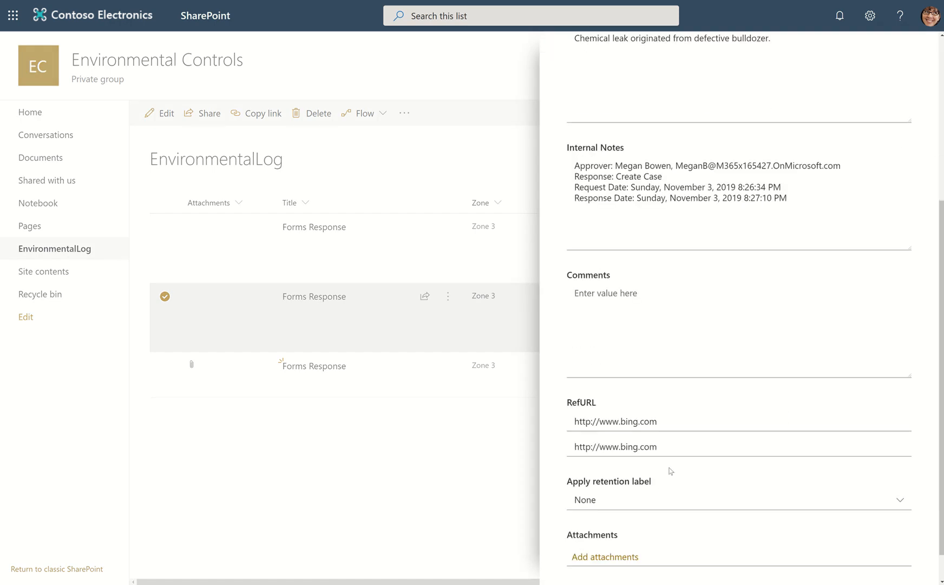
left_click(619, 518)
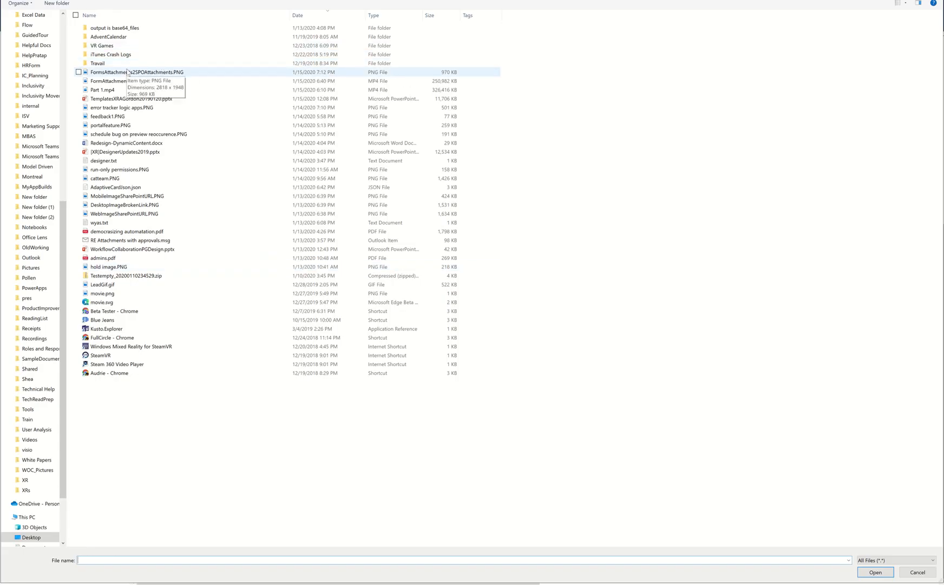
double_click(127, 72)
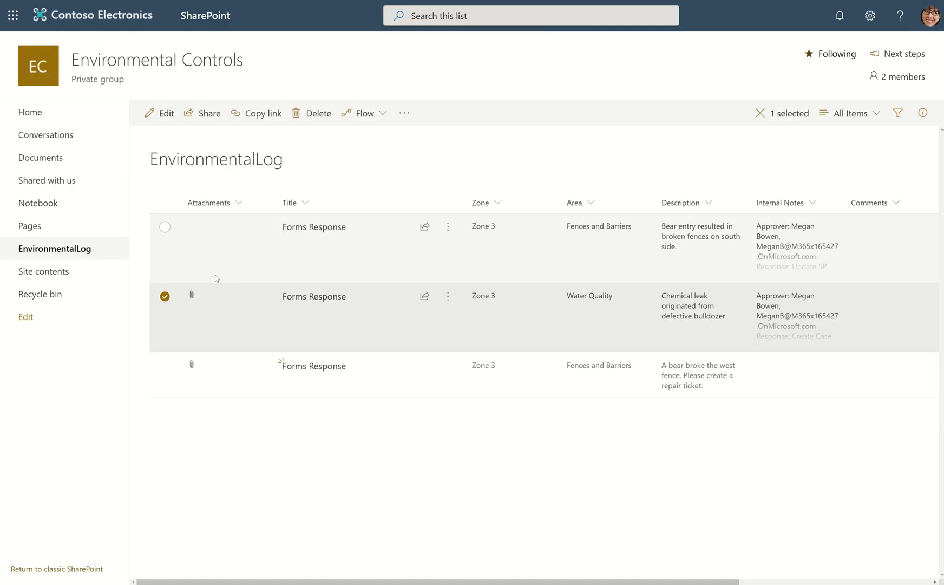
left_click(163, 297)
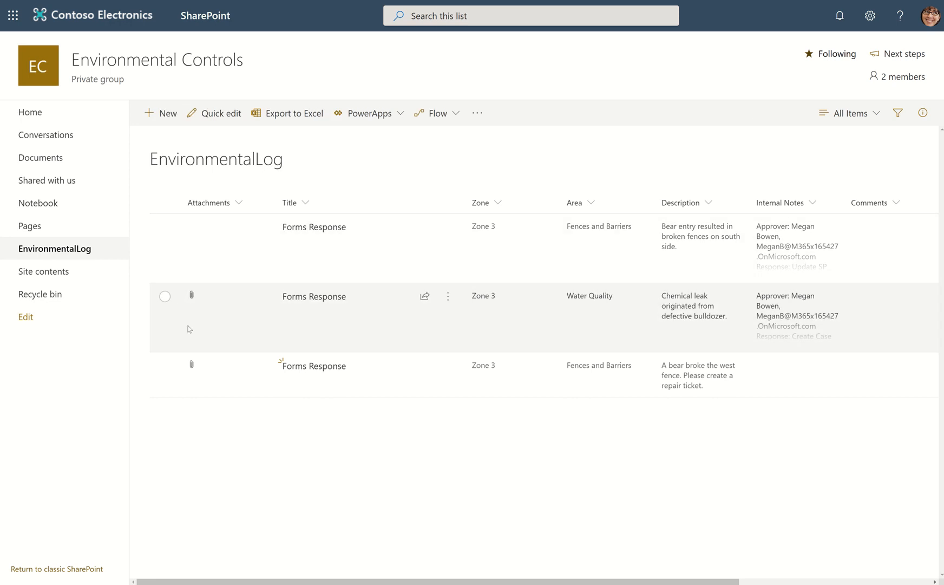
View the details and attachments of the list item about the broken west fence.
left_click(329, 374)
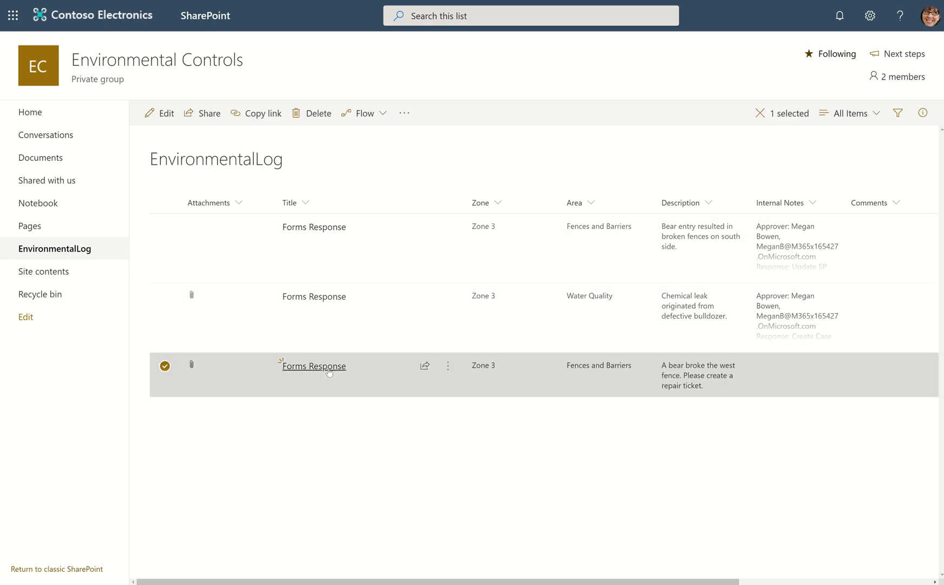
left_click(327, 368)
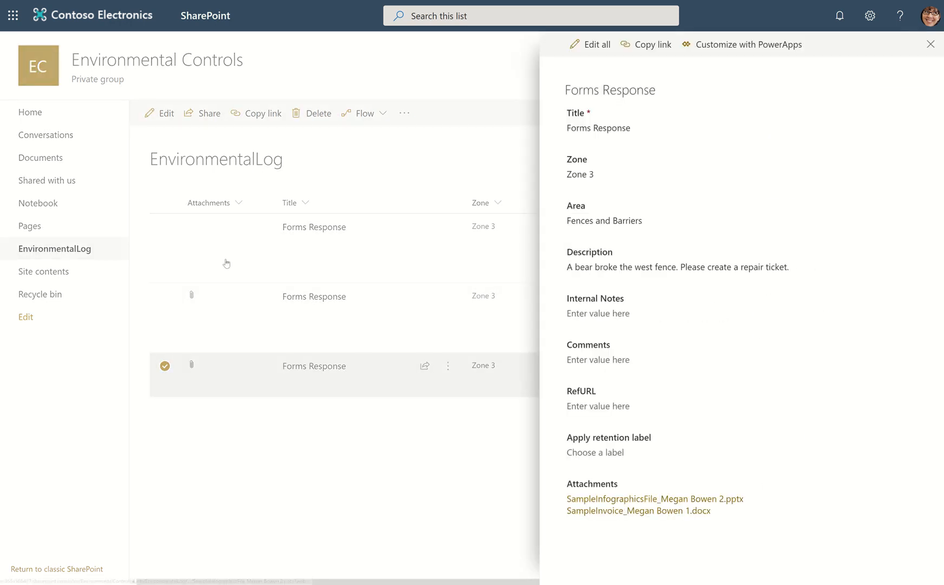
left_click(198, 240)
left_click(166, 368)
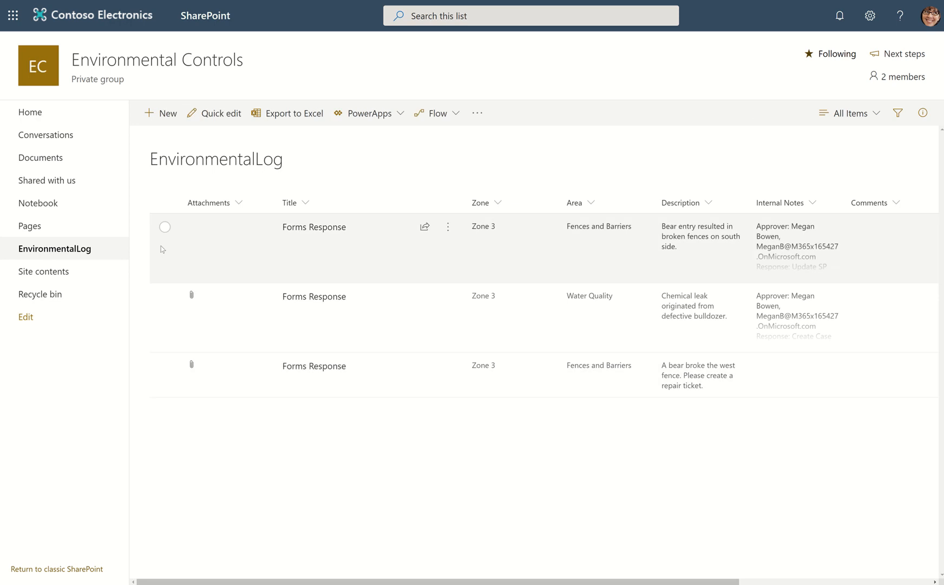
Edit the item about broken fences on the south side and browse to the SampleDocuments folder for attachments.
left_click(164, 226)
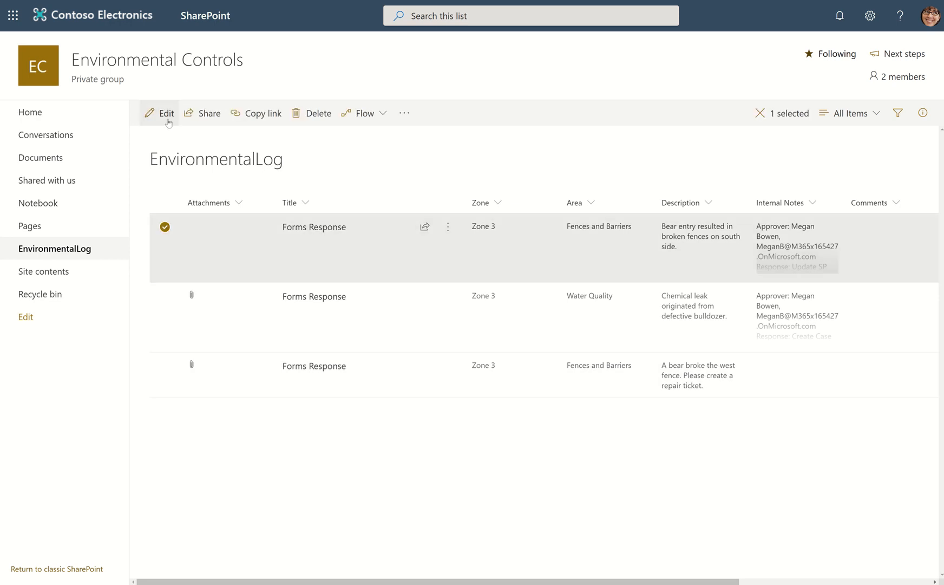
left_click(168, 122)
scroll(669, 487, "down", 2)
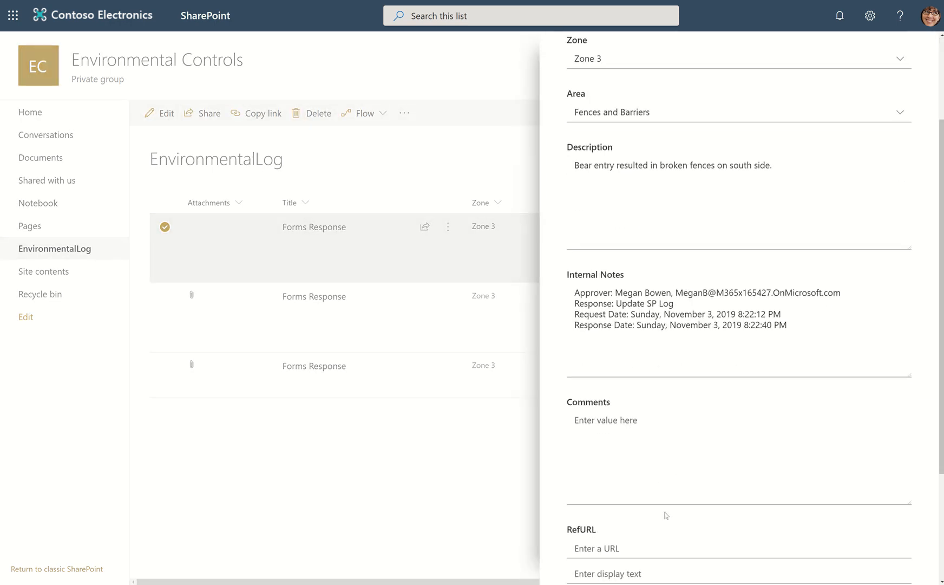
scroll(666, 515, "down", 3)
left_click(633, 523)
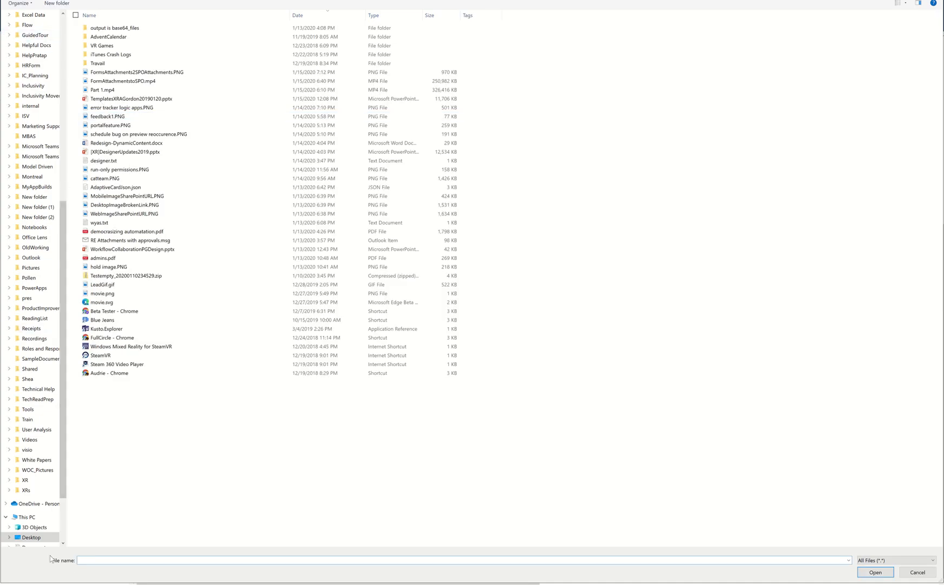
left_click(61, 78)
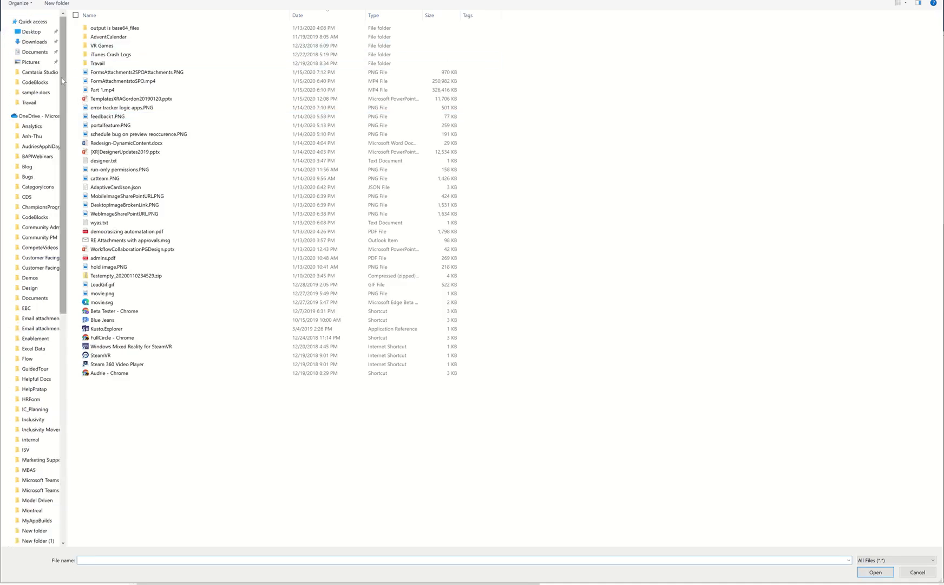
scroll(45, 460, "down", 2)
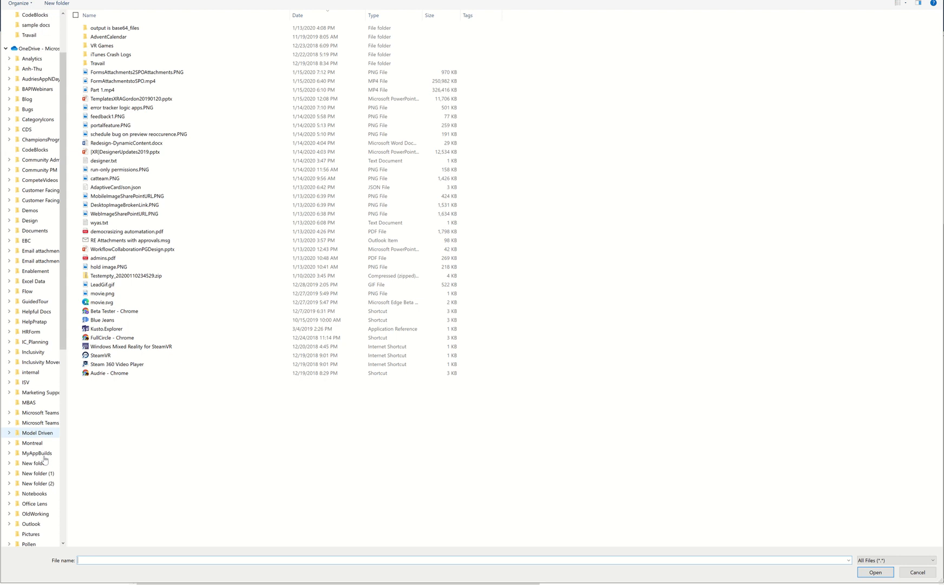
scroll(45, 460, "down", 4)
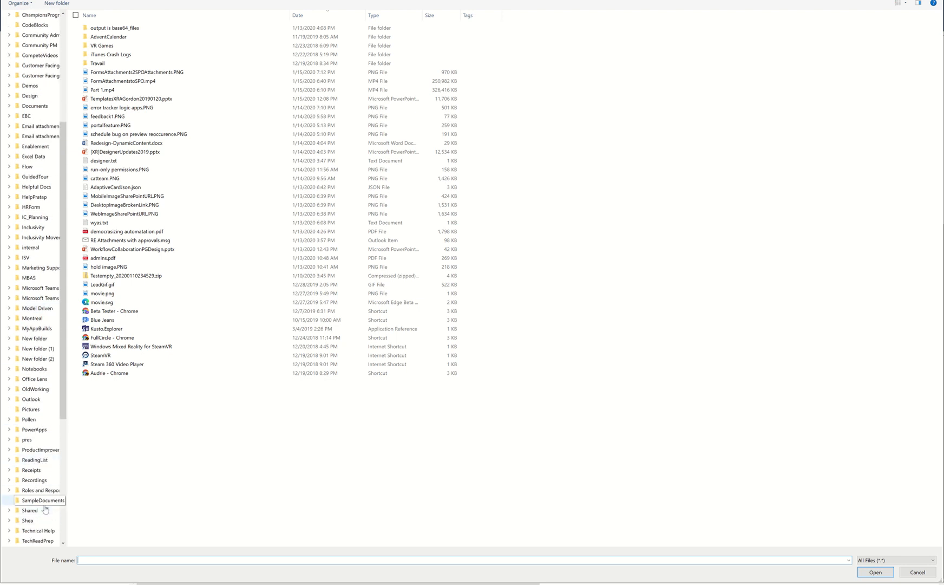
left_click(43, 503)
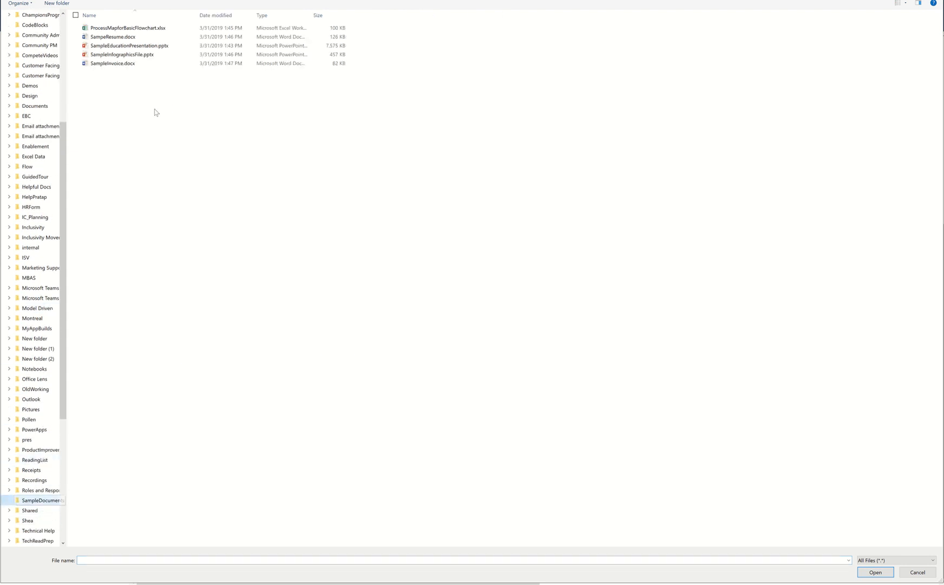
Attach ProcessMapforBasicFlowchart.xlsx, SampeResume.docx and SampleEducationPresentation.pptx to the item.
left_click(131, 48)
left_click(125, 28)
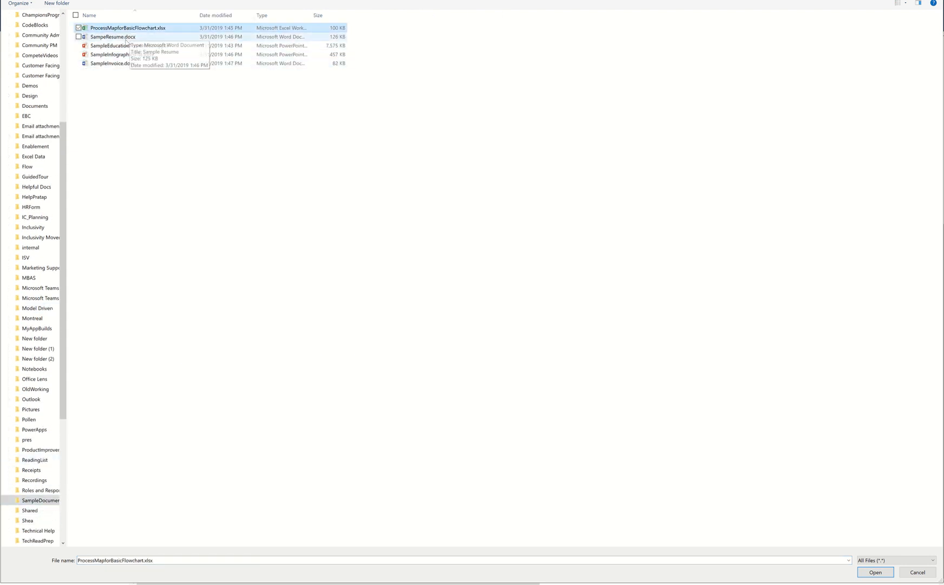
left_click(125, 38)
left_click(127, 46)
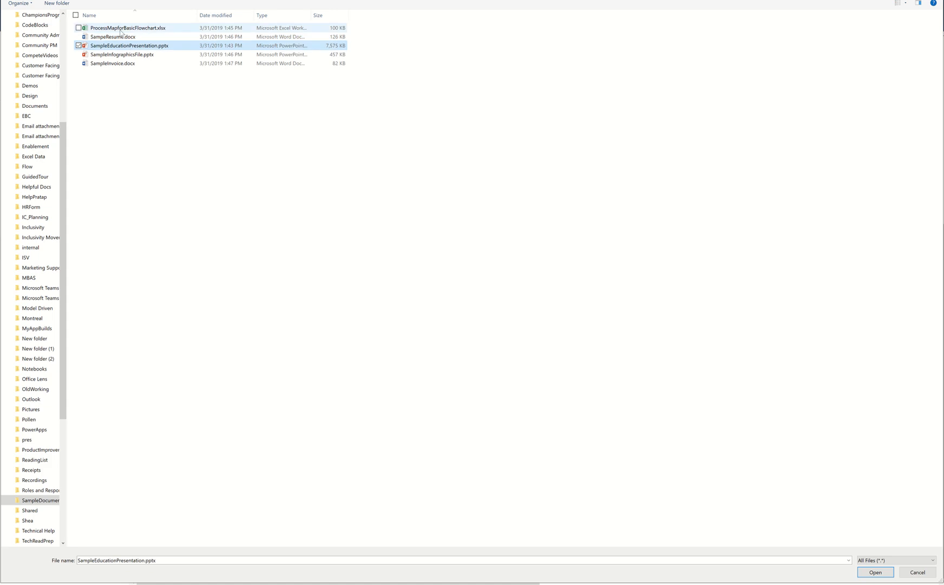
left_click(121, 30, "shift")
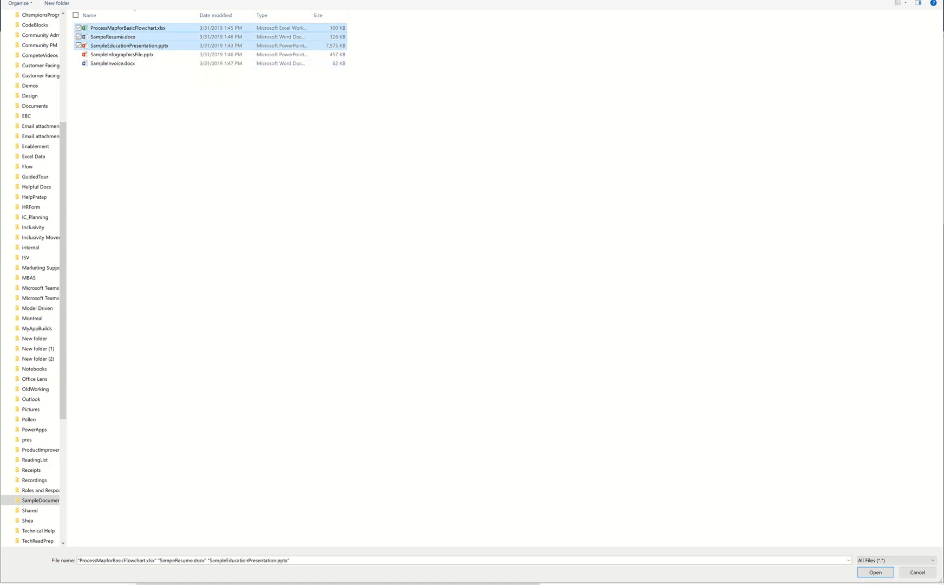
left_click(875, 572)
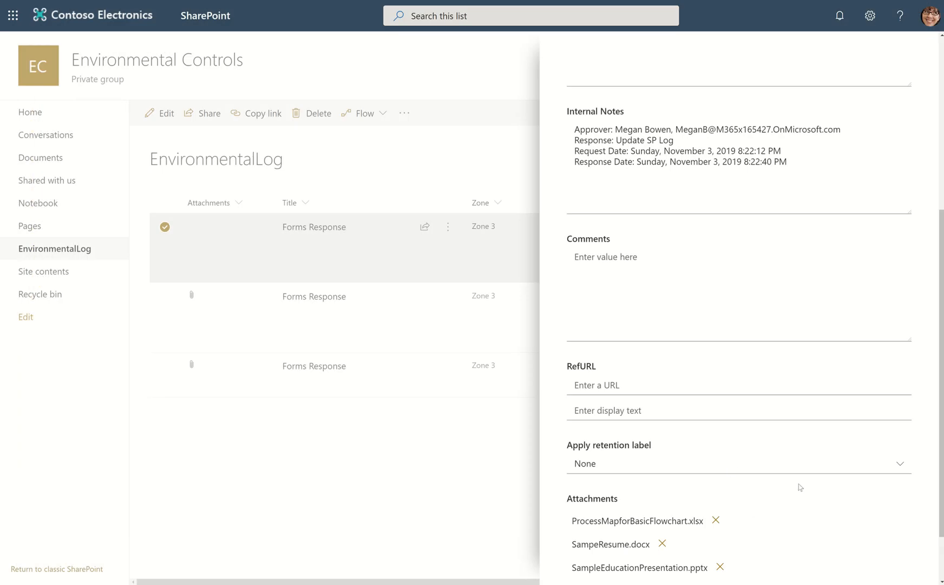
Save the item with its attachments, close the edit form and clear the item selection.
scroll(800, 487, "down", 2)
left_click(589, 563)
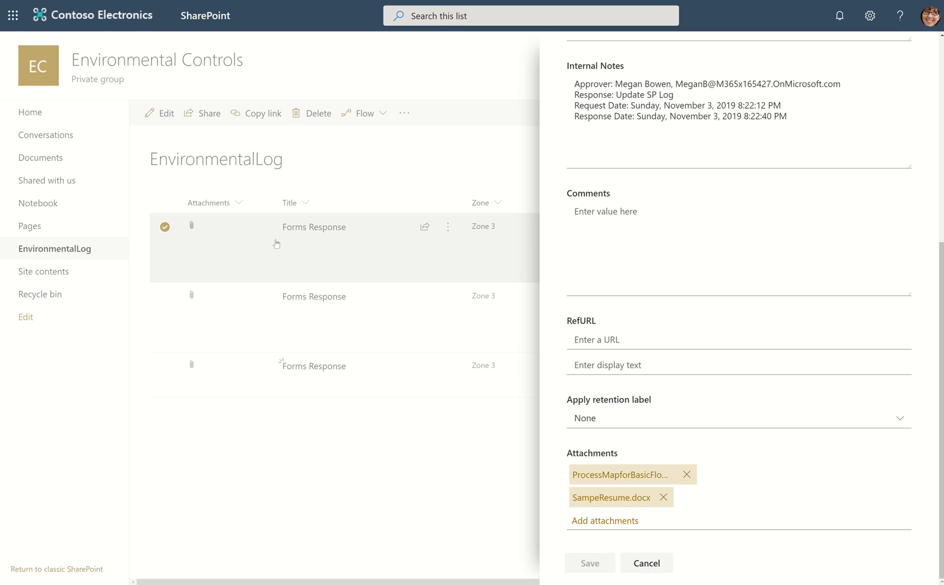
left_click(640, 567)
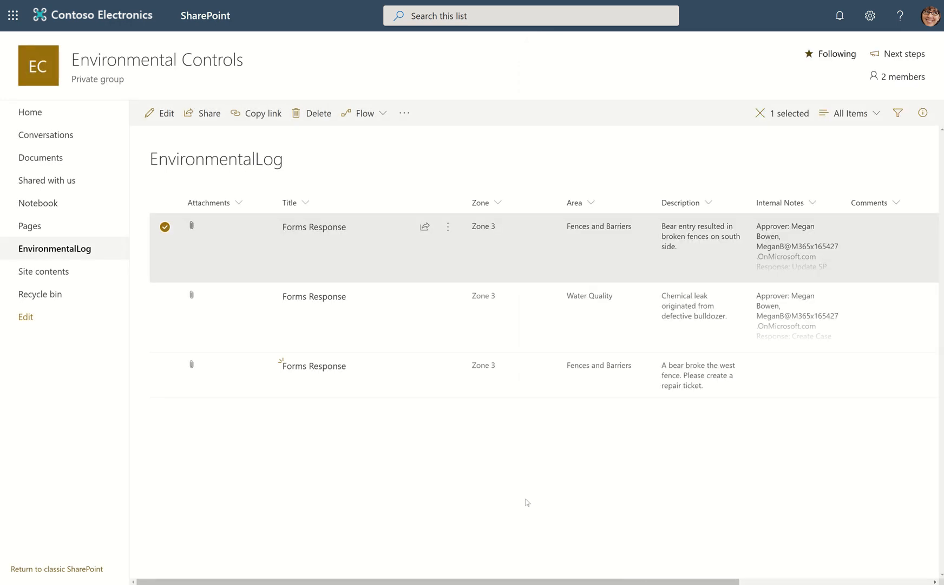
left_click(291, 505)
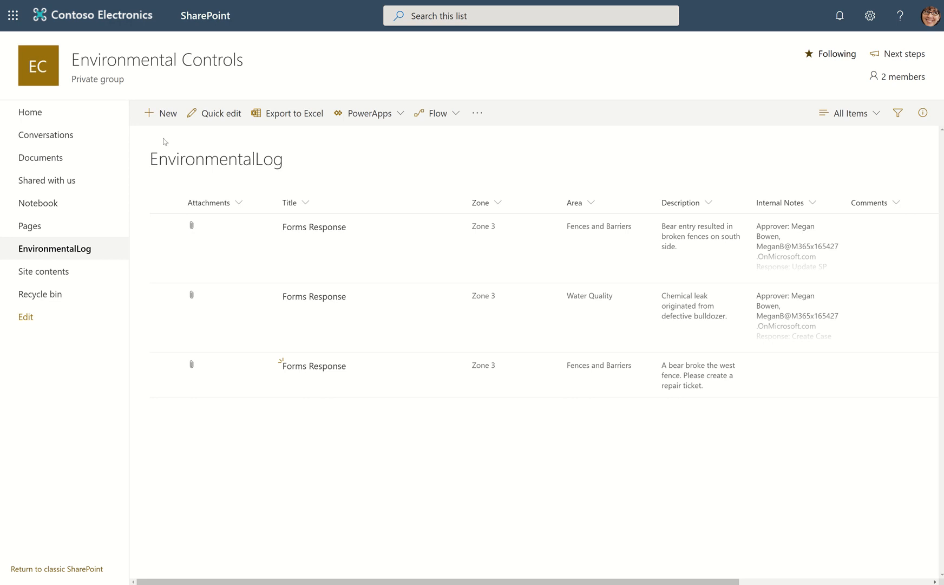
Start a new list from the site contents, using the existing EnvironmentalLog list as its template.
left_click(160, 113)
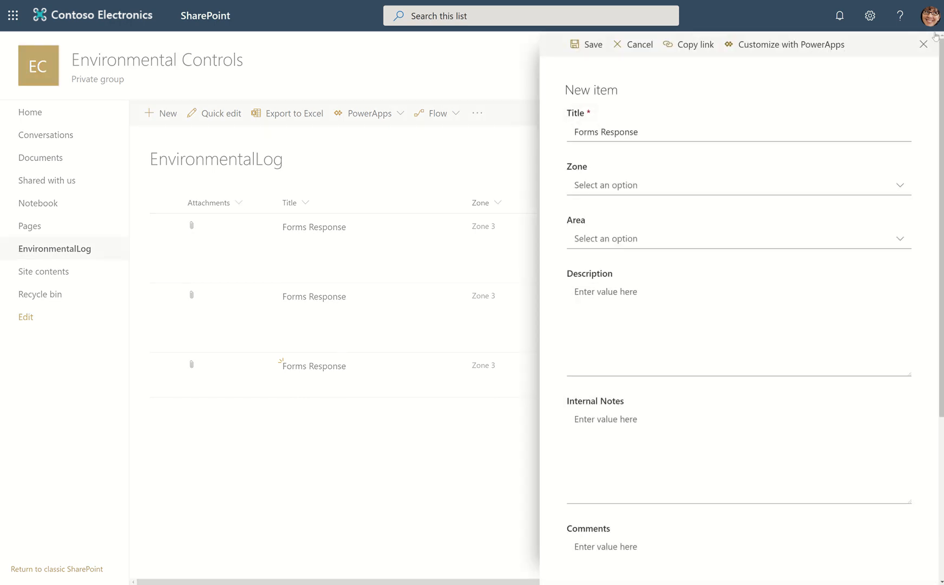
left_click(924, 44)
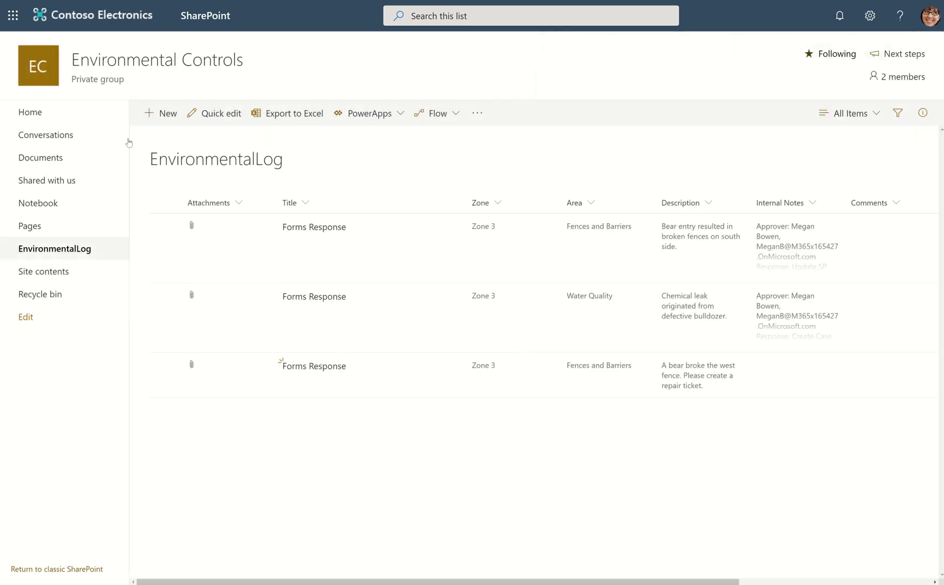
left_click(51, 273)
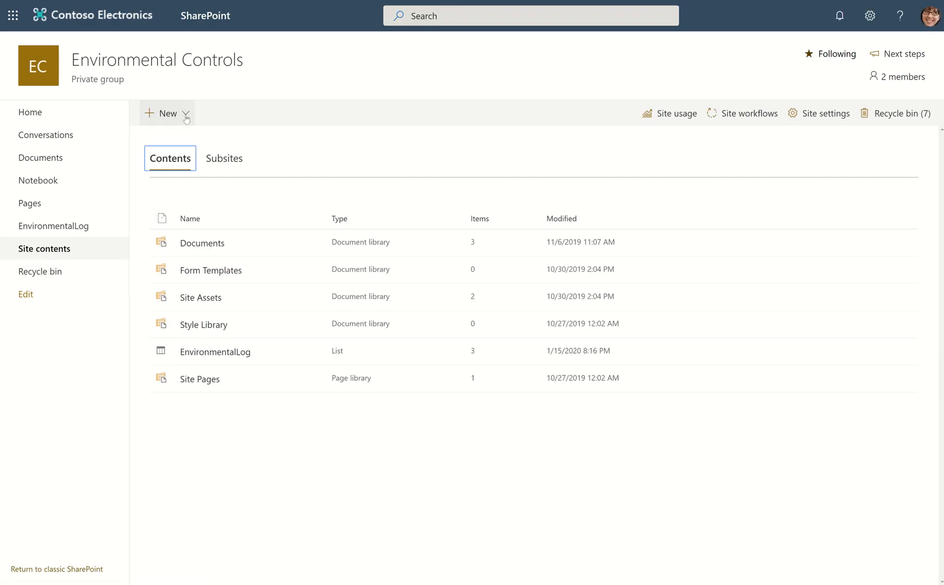
left_click(186, 116)
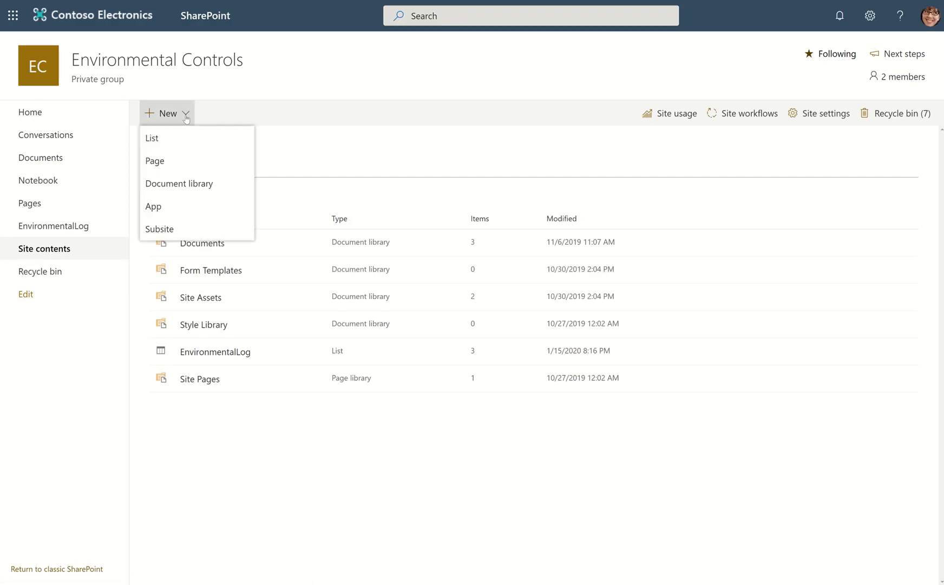
left_click(155, 137)
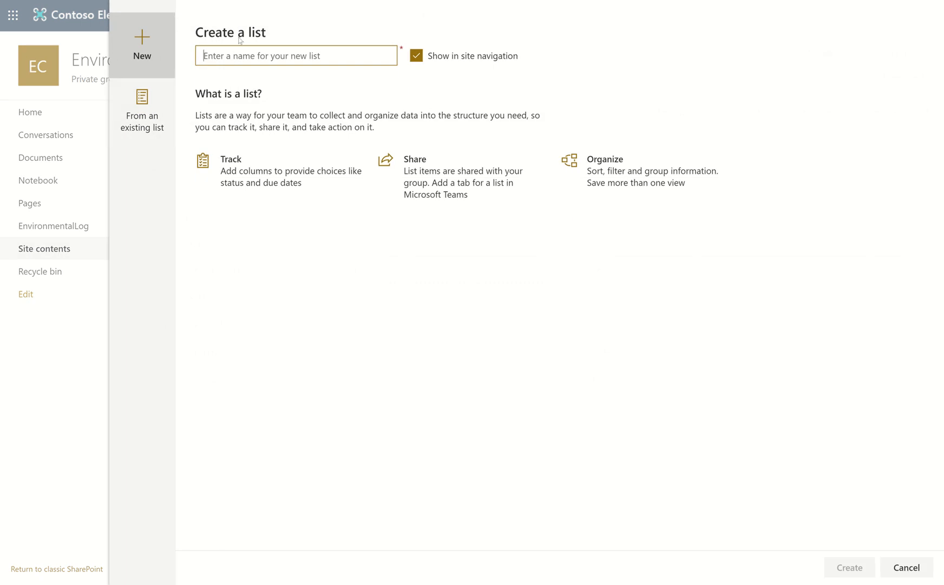
left_click(140, 116)
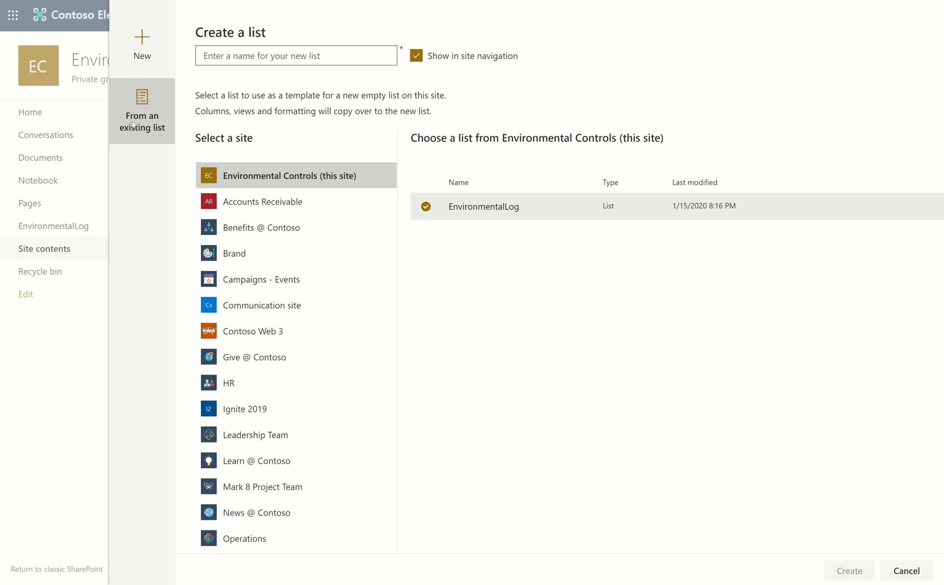
Name the new list Migrations and create it.
left_click(246, 61)
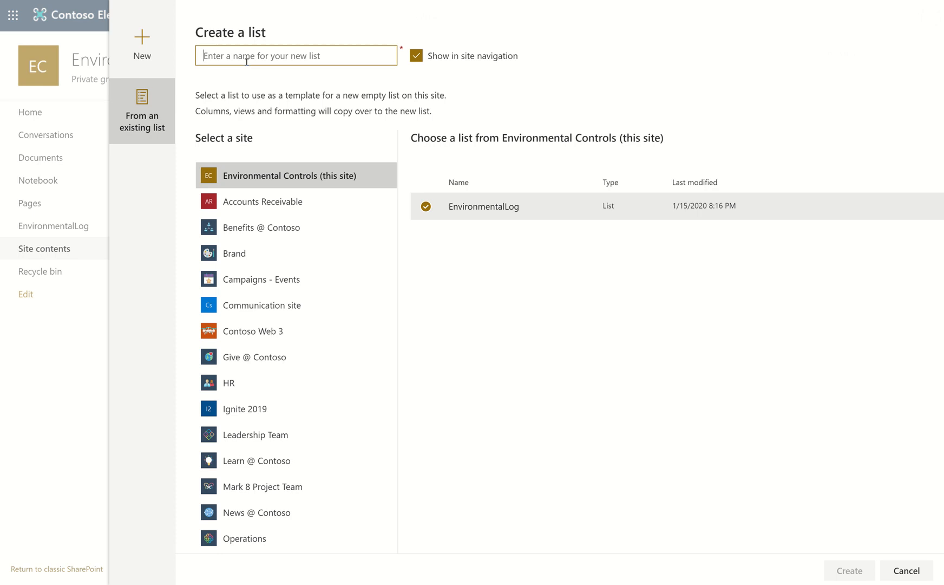
type("Migrat")
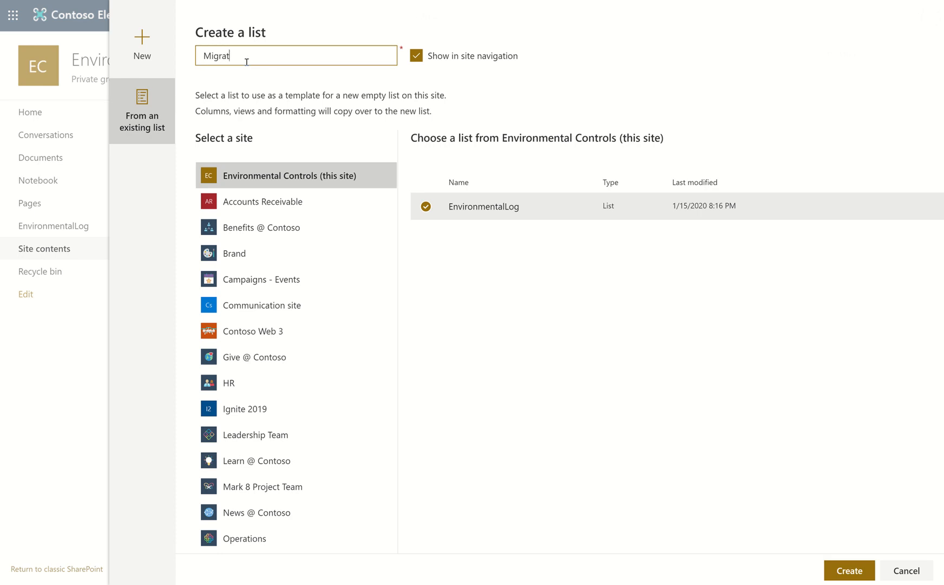
type("ions")
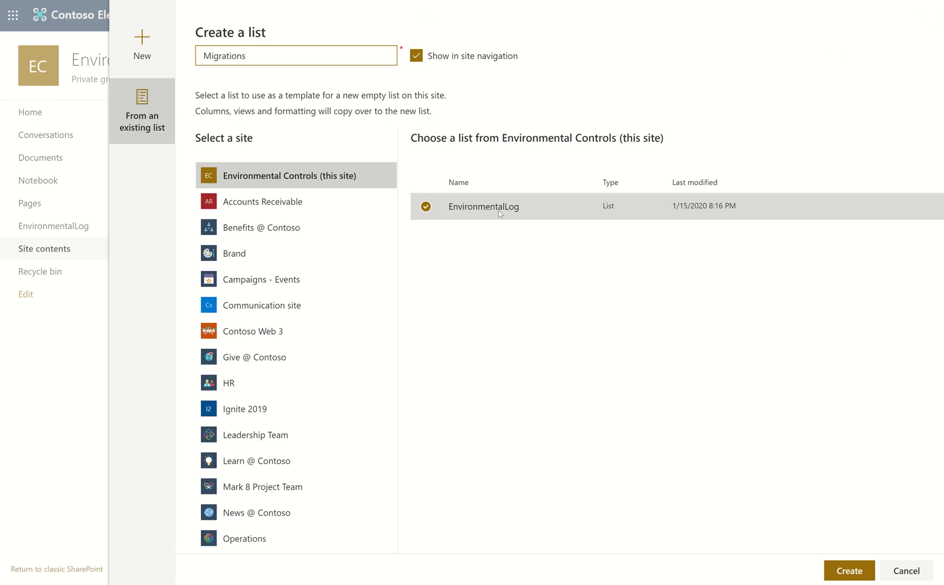
left_click(838, 571)
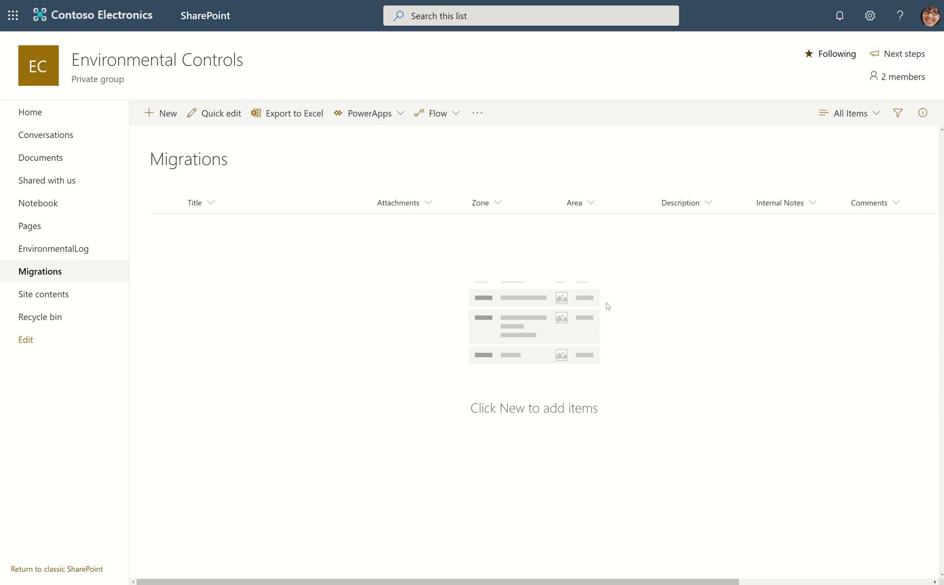
Switch to Power Automate from the Office 365 home page and start a new automated flow from blank among the flows.
left_click(466, 1)
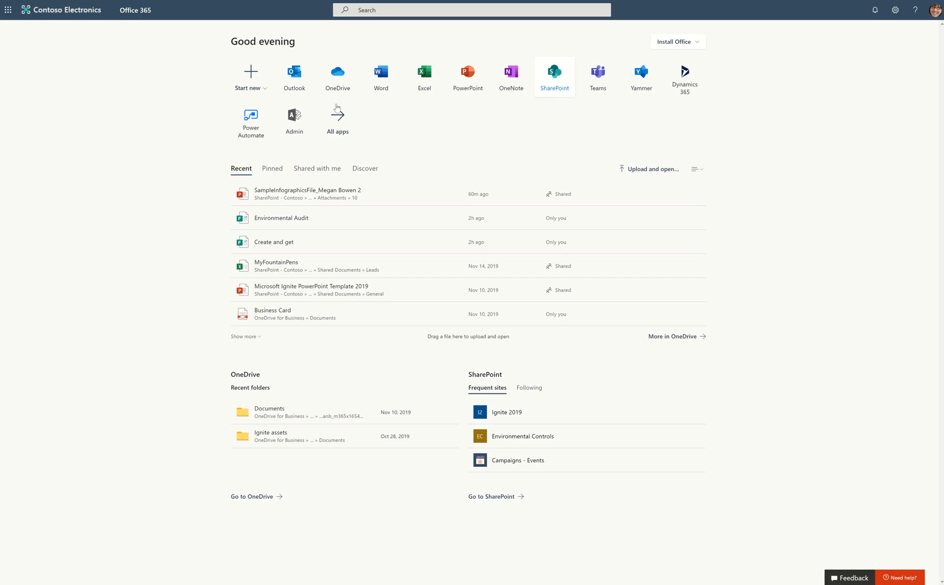
left_click(263, 132)
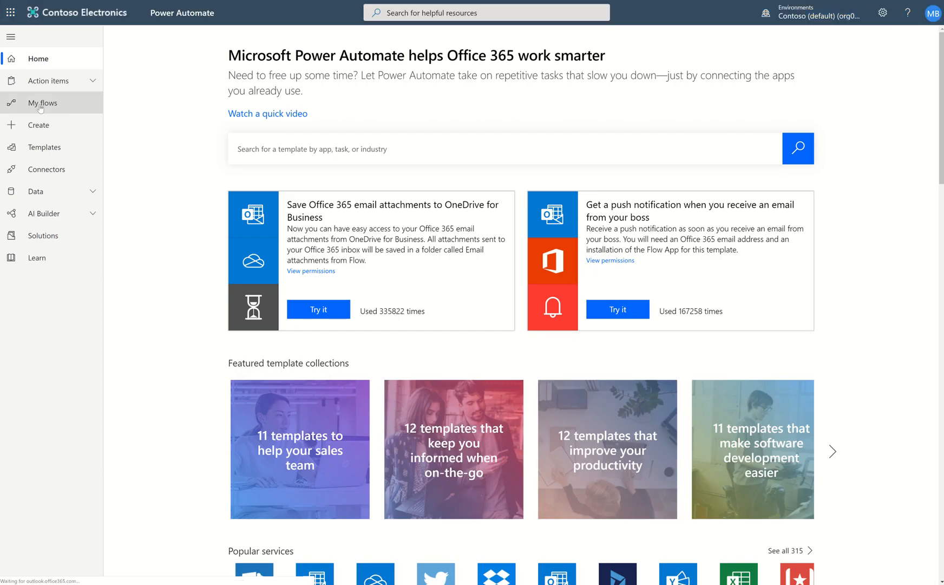
left_click(41, 105)
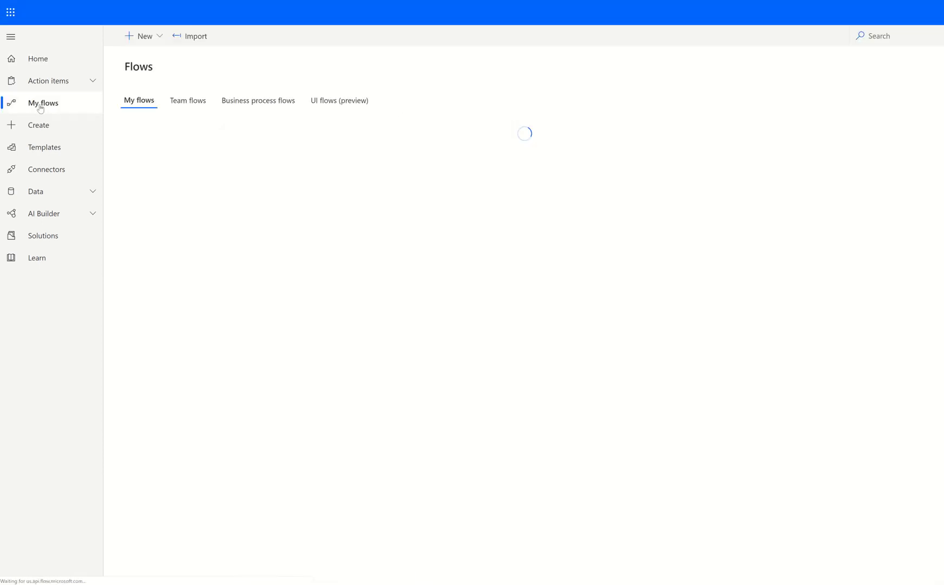
left_click(160, 37)
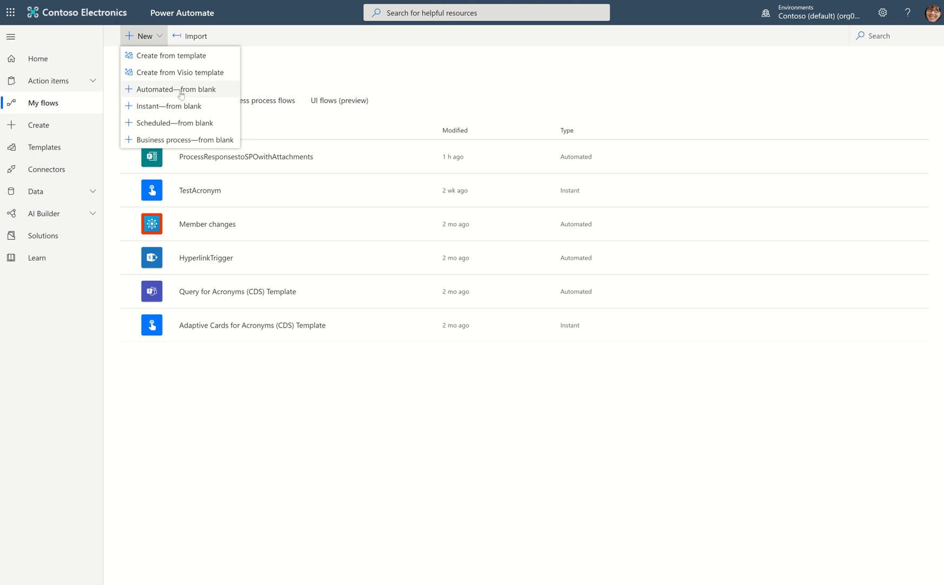
left_click(181, 91)
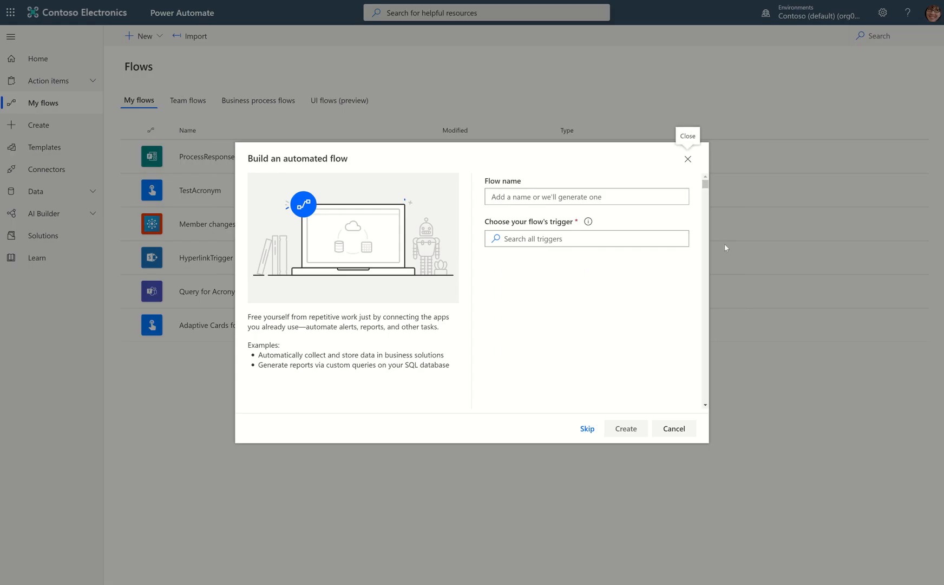
Name the automated flow Move Selected Item with Attachments.
left_click(535, 196)
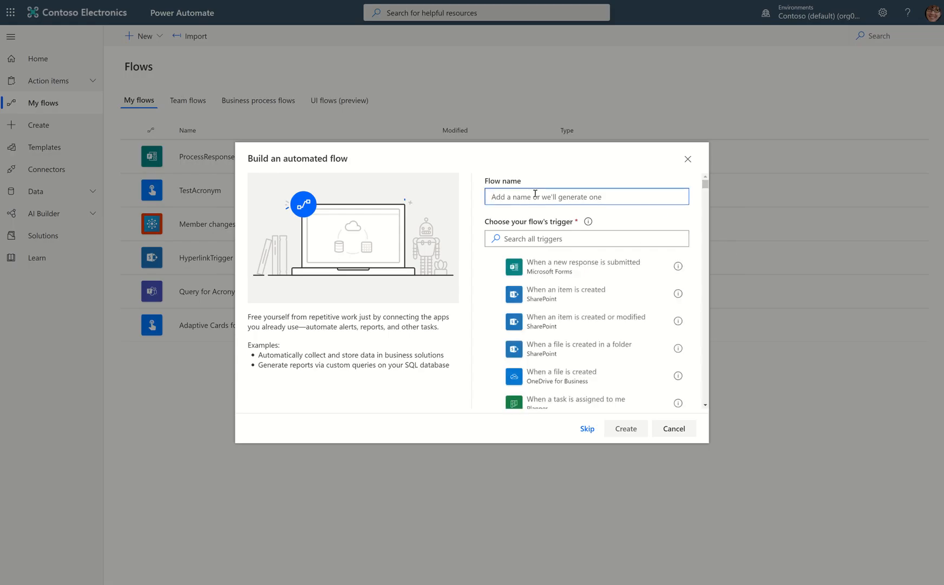
type("Move Item with Attachments")
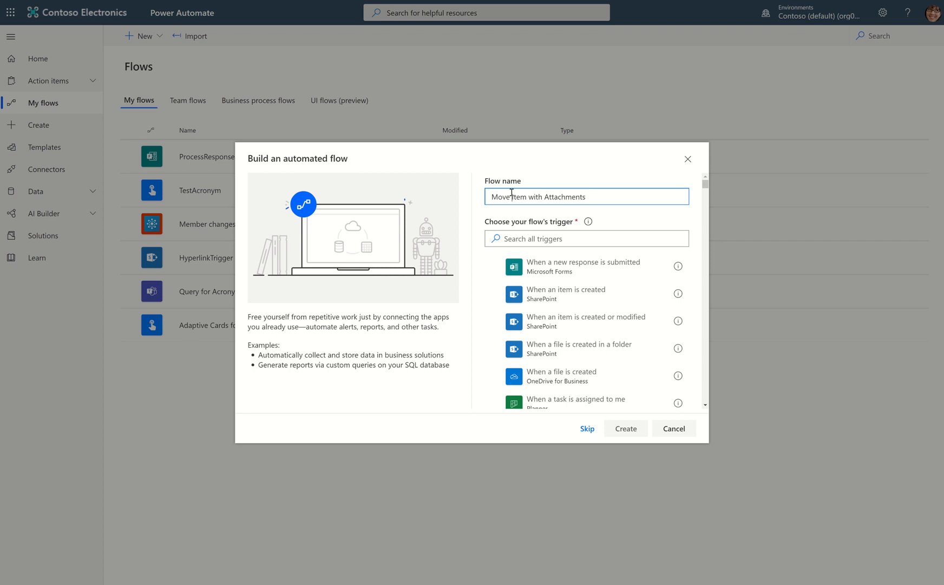
left_click(511, 193)
type("Selected")
Search the flow triggers for "for selected", look through the list and skip the trigger choice to reach the blank flow designer.
left_click(547, 237)
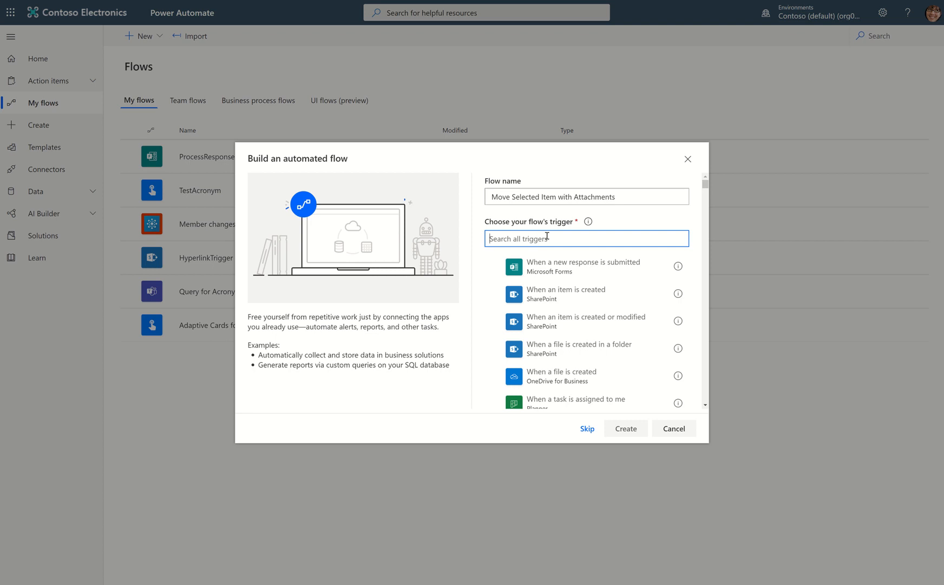
type("for")
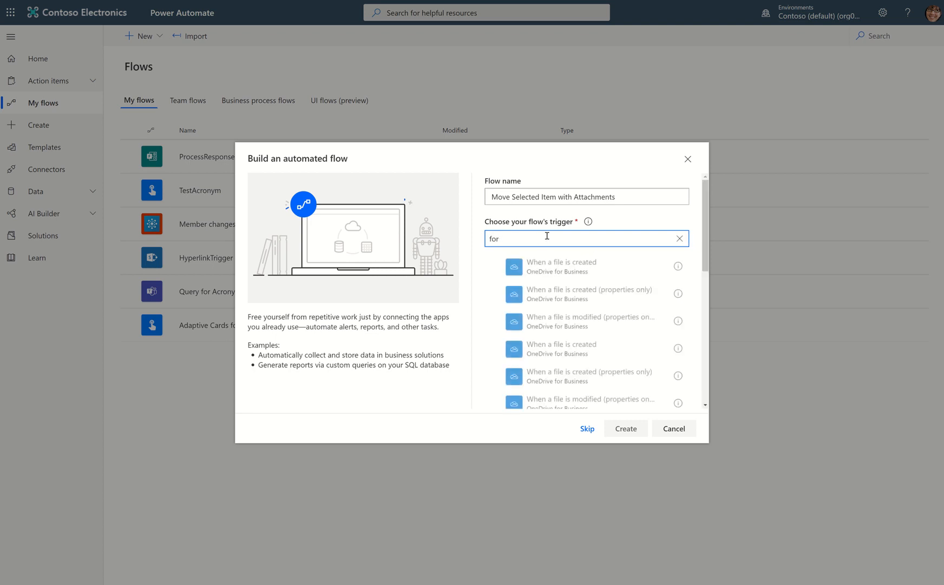
type(" select")
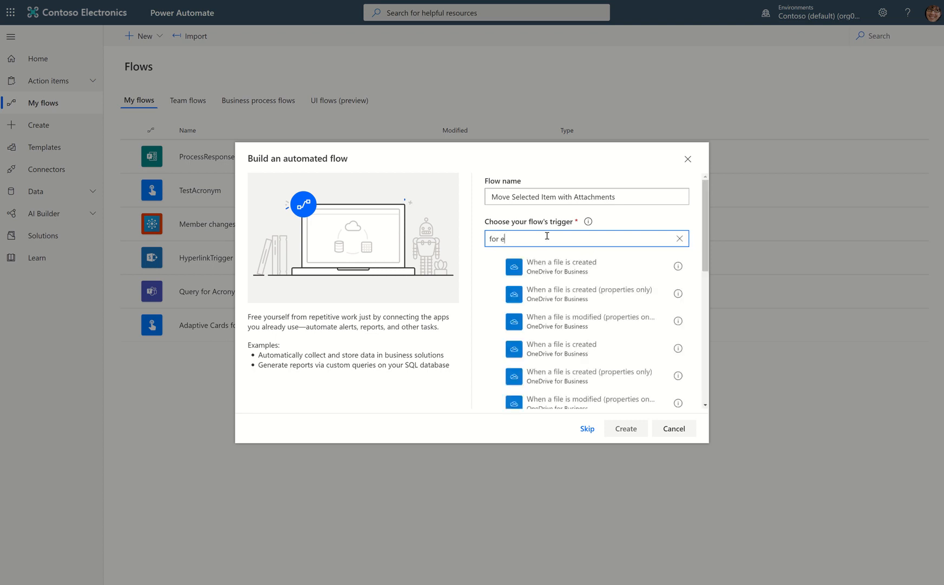
type("ed")
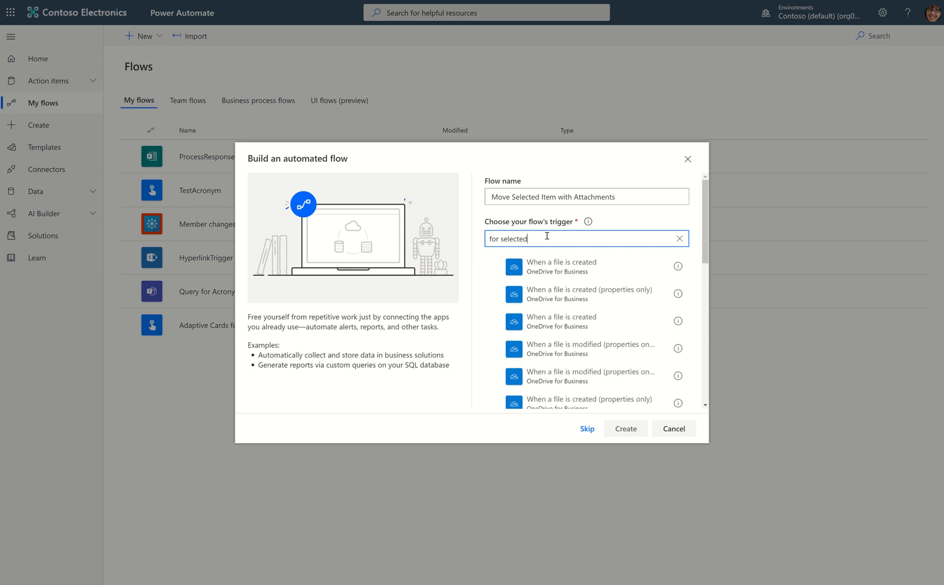
scroll(634, 333, "down", 10)
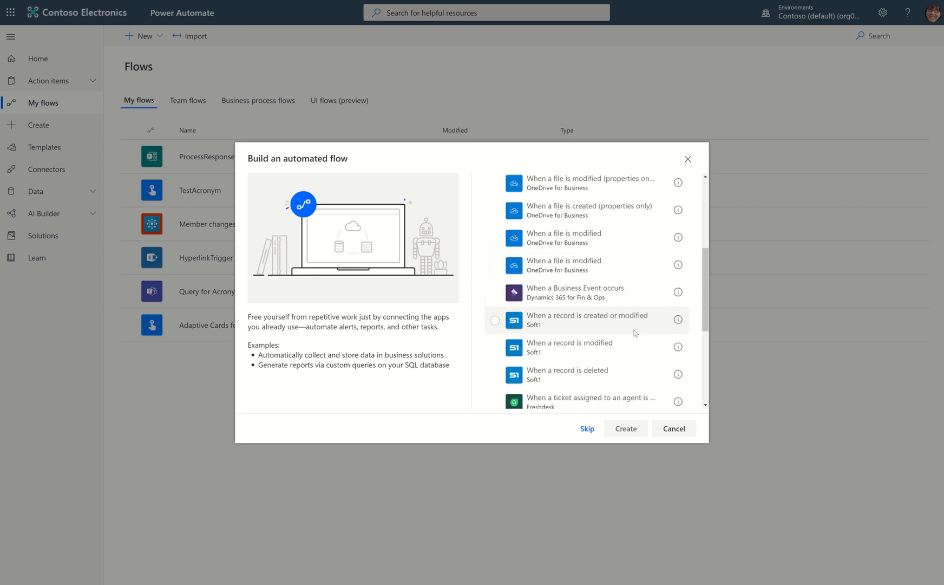
scroll(635, 333, "down", 1)
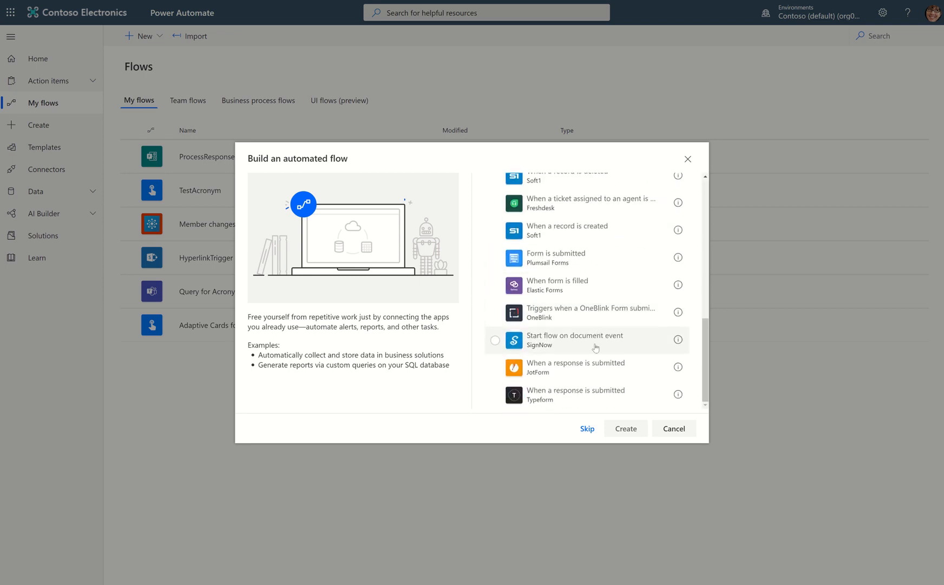
left_click(587, 428)
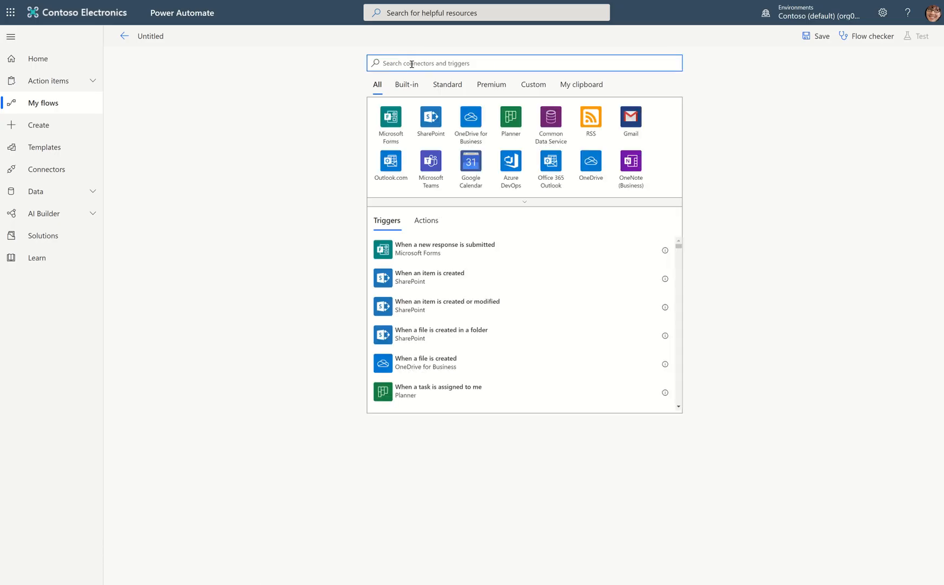
Search the triggers for "for selected item", filter by the SharePoint connector and add its For a selected file trigger.
type("for select")
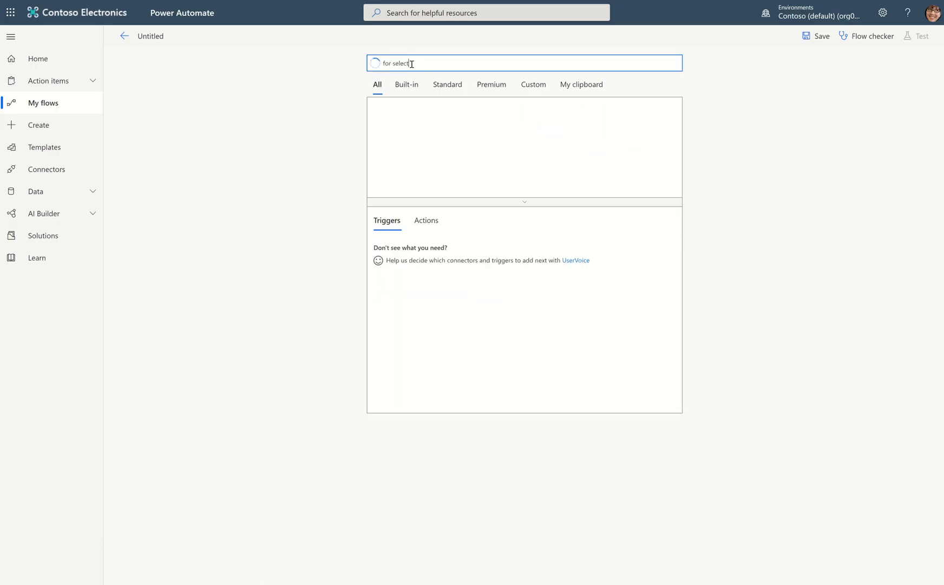
type("ed item")
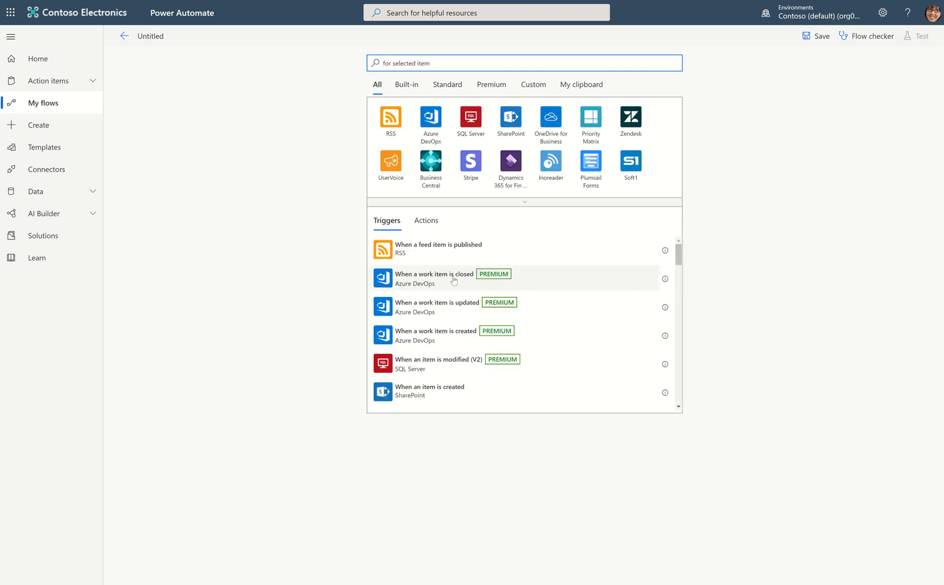
scroll(565, 270, "down", 3)
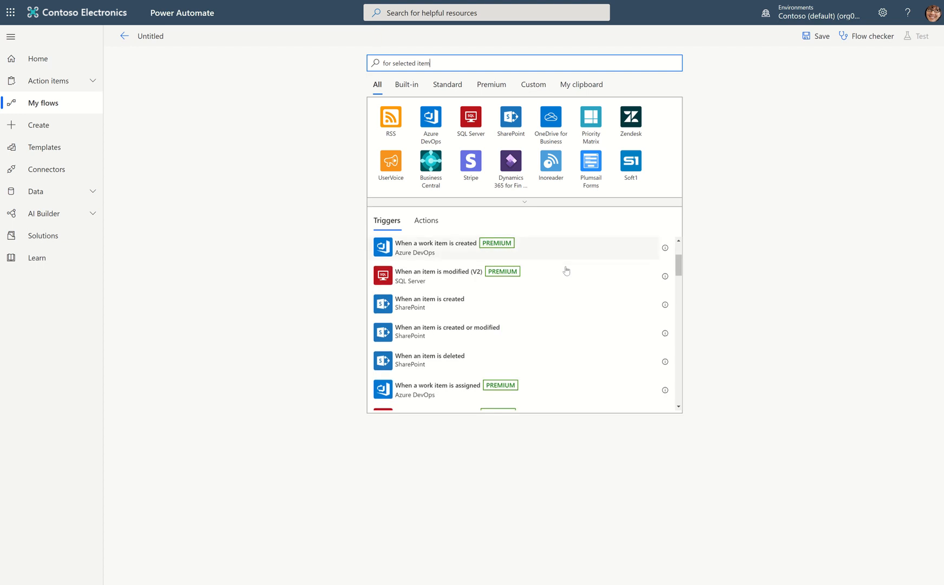
scroll(566, 271, "down", 3)
left_click(510, 116)
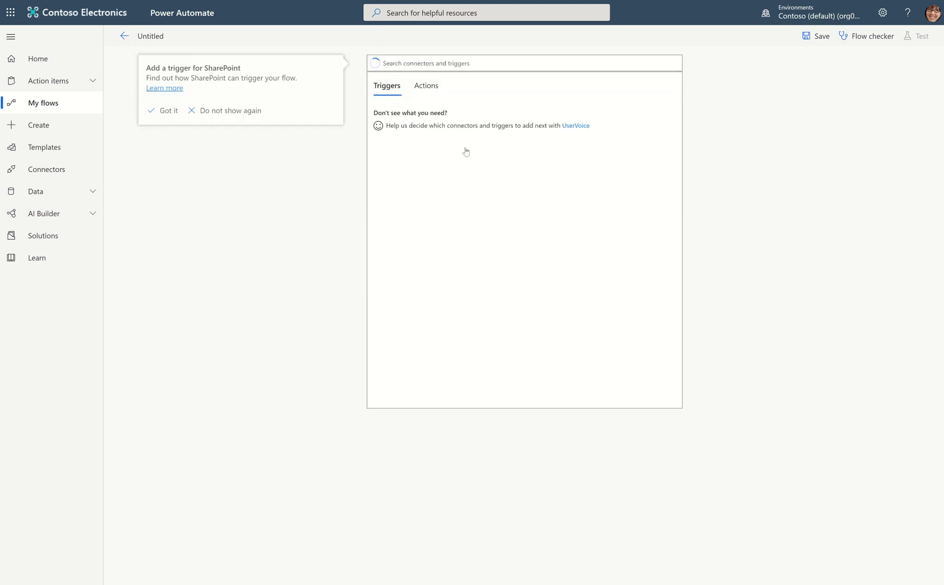
left_click(430, 116)
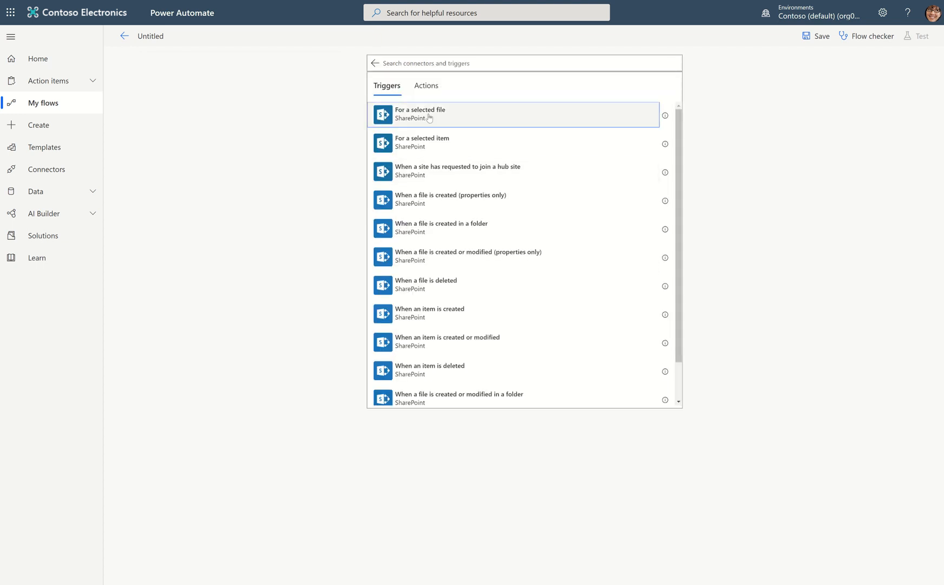
Rename the untitled flow as Migrate Selected Item.
left_click(138, 34)
type("Migra")
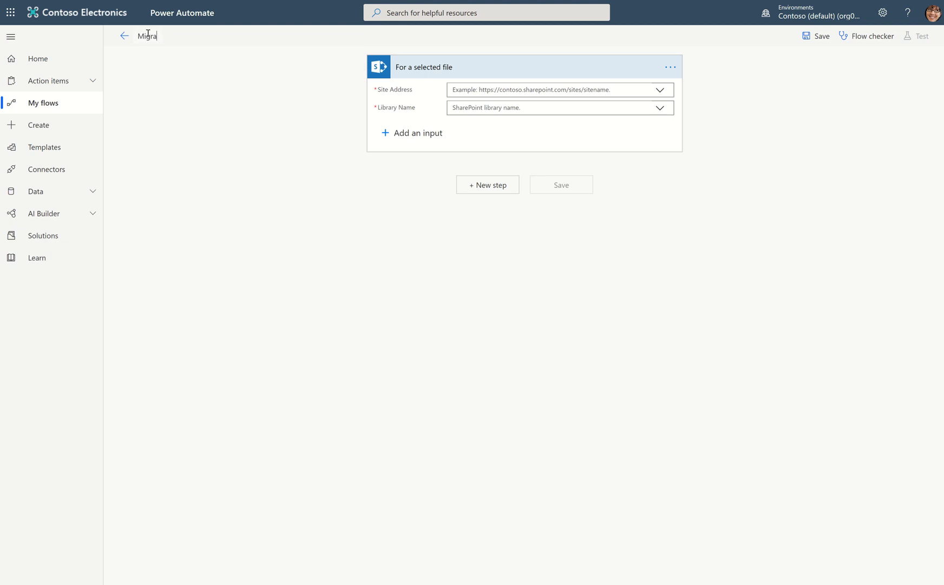
type("tion Selected Item")
left_click(169, 35)
key("BackSpace")
key("BackSpace")
key("BackSpace")
type("em")
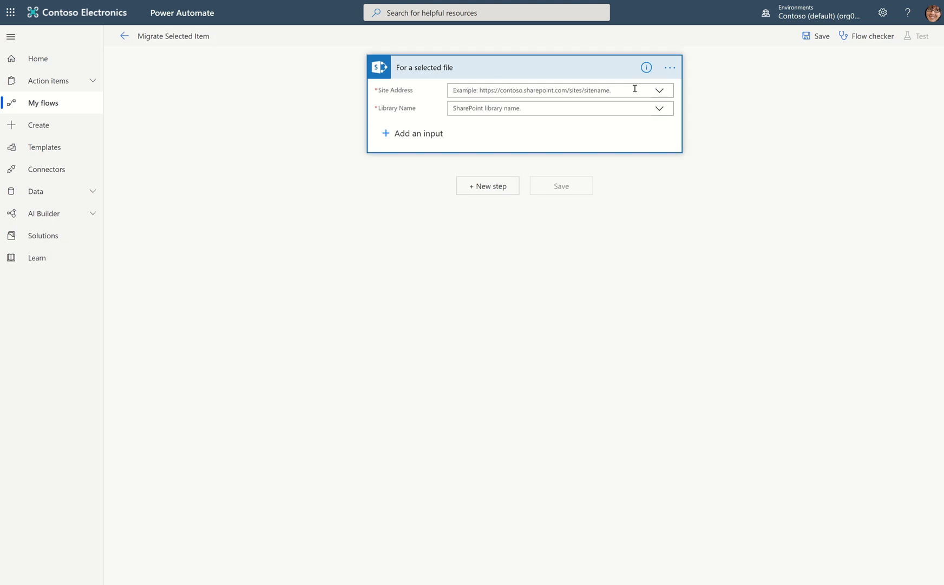
Set the trigger's site address to the Environmental Controls site and its library name to Documents.
left_click(658, 91)
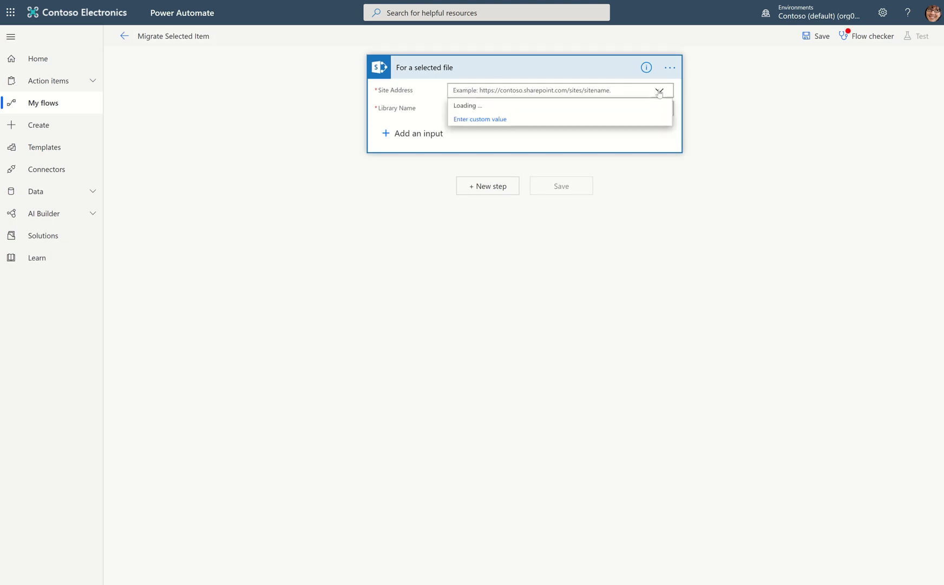
scroll(606, 204, "down", 1)
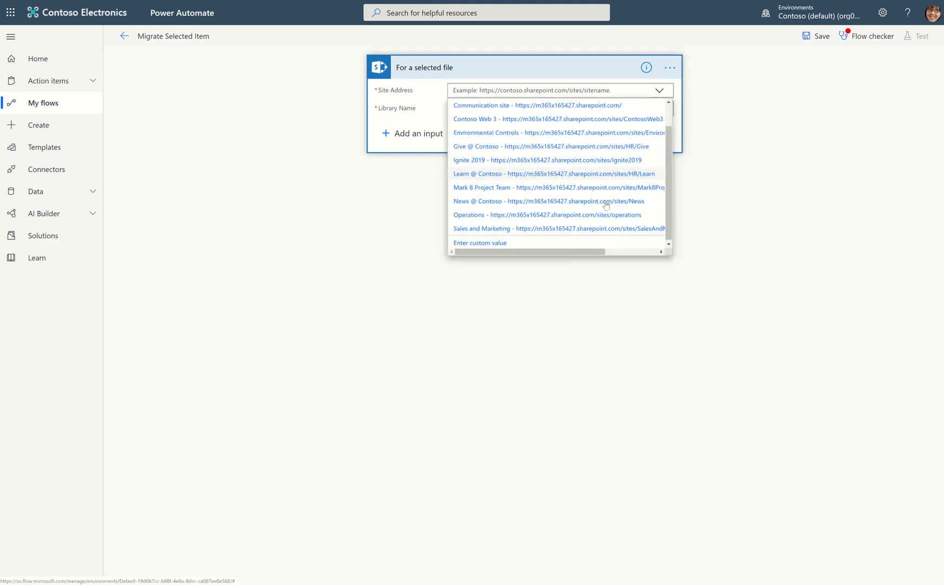
left_click(558, 135)
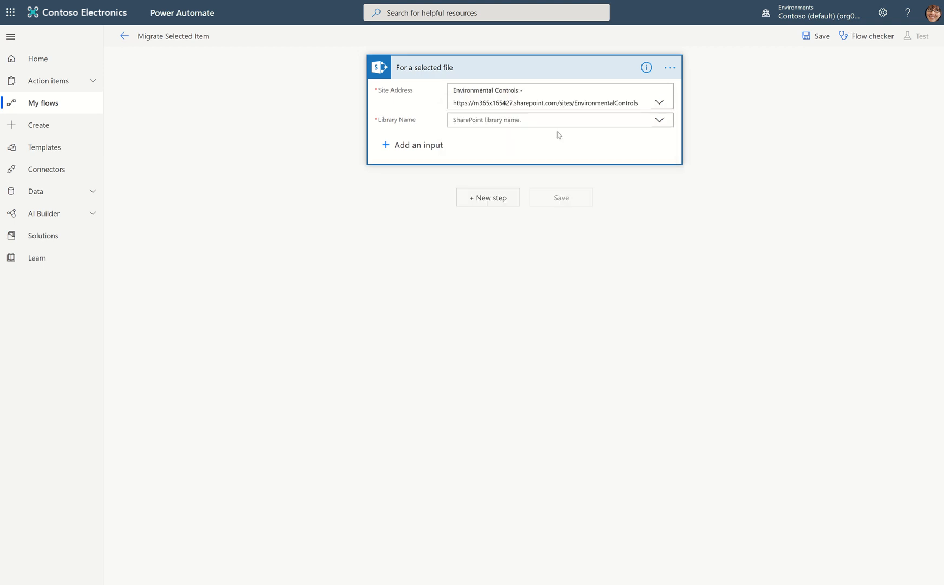
left_click(654, 121)
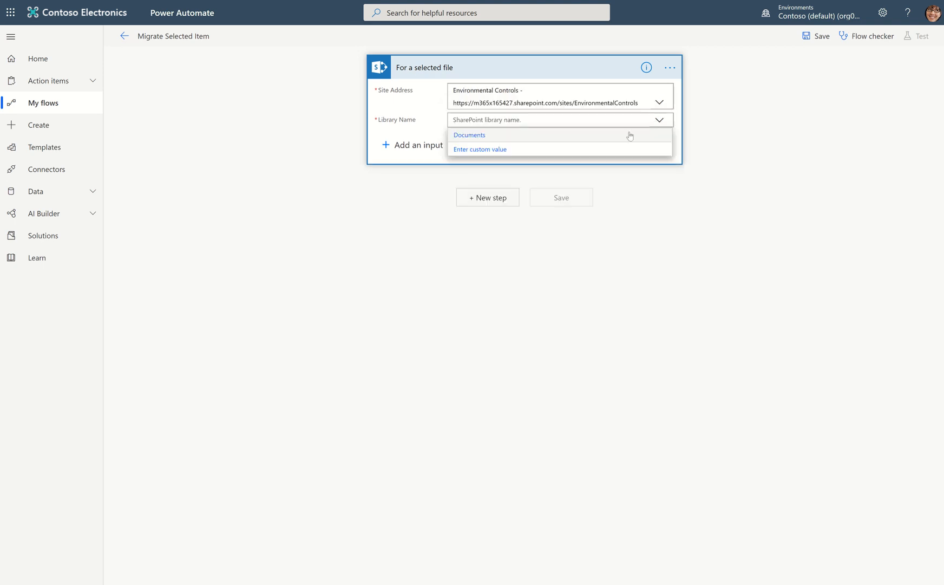
left_click(518, 137)
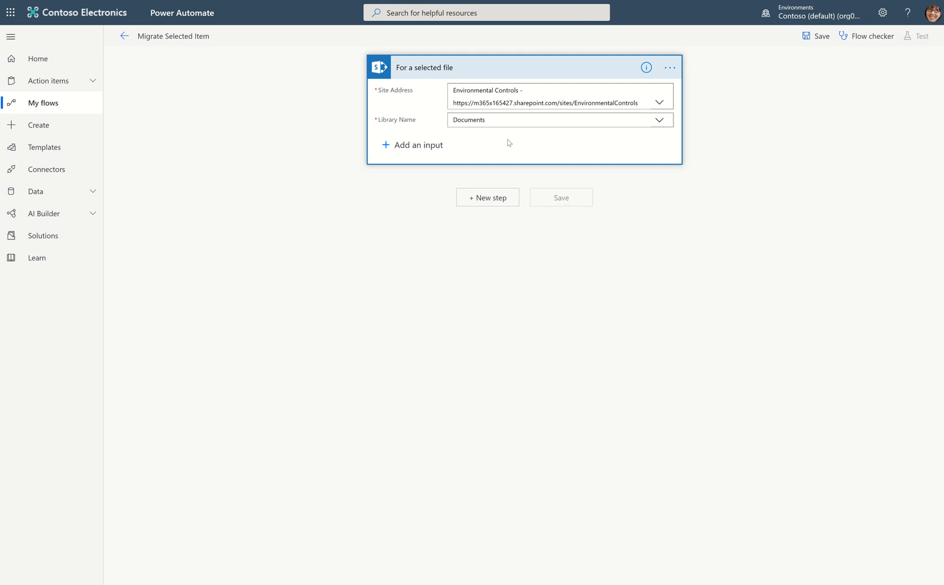
Delete the configured For a selected file trigger from the flow.
left_click(669, 67)
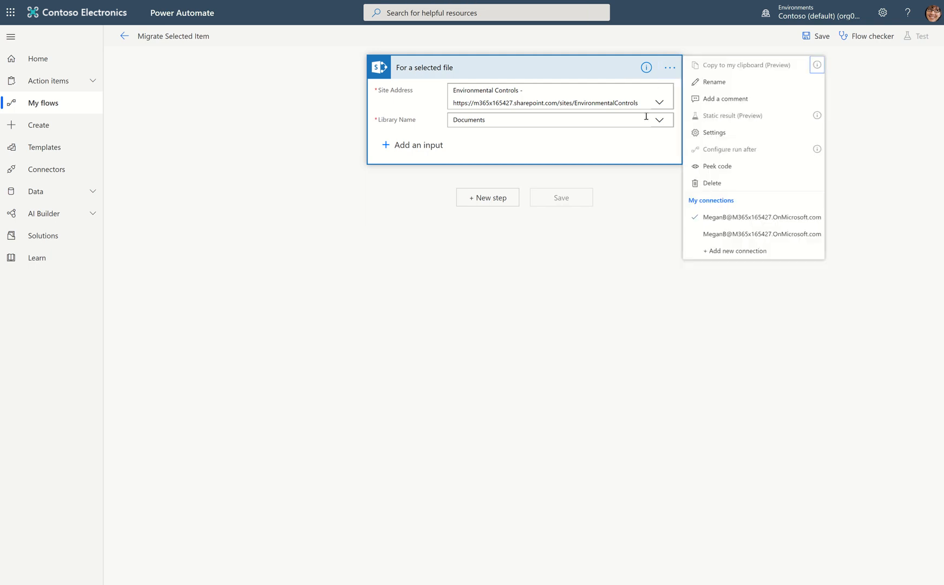
left_click(704, 183)
left_click(489, 319)
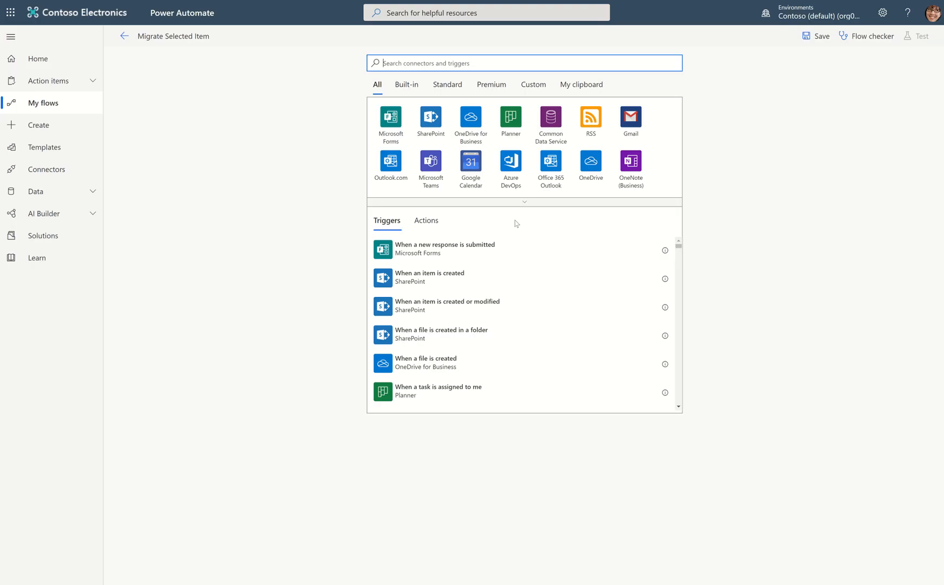
Search the connectors for "sharepoint" and add the SharePoint For a selected file trigger to the flow.
type("r selected")
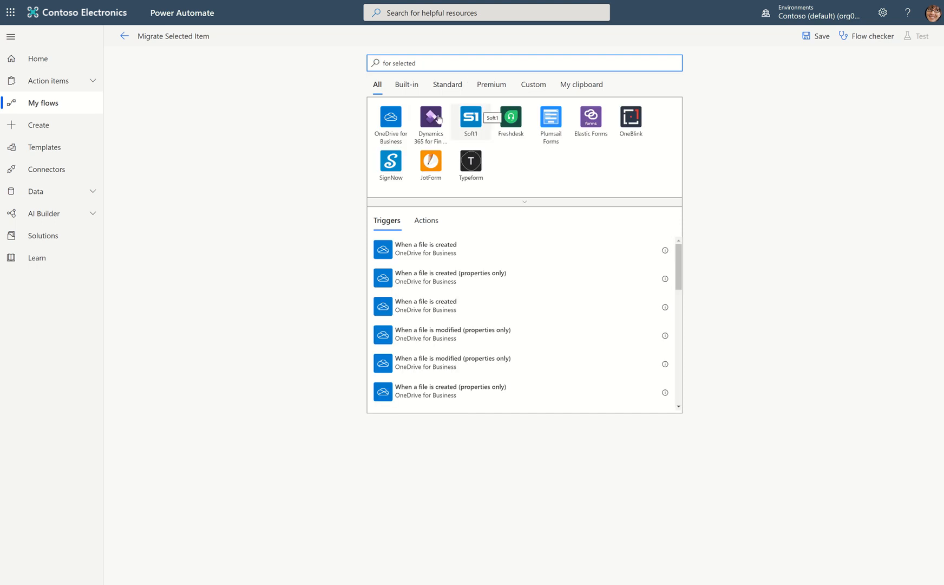
triple_click(432, 64)
type("s")
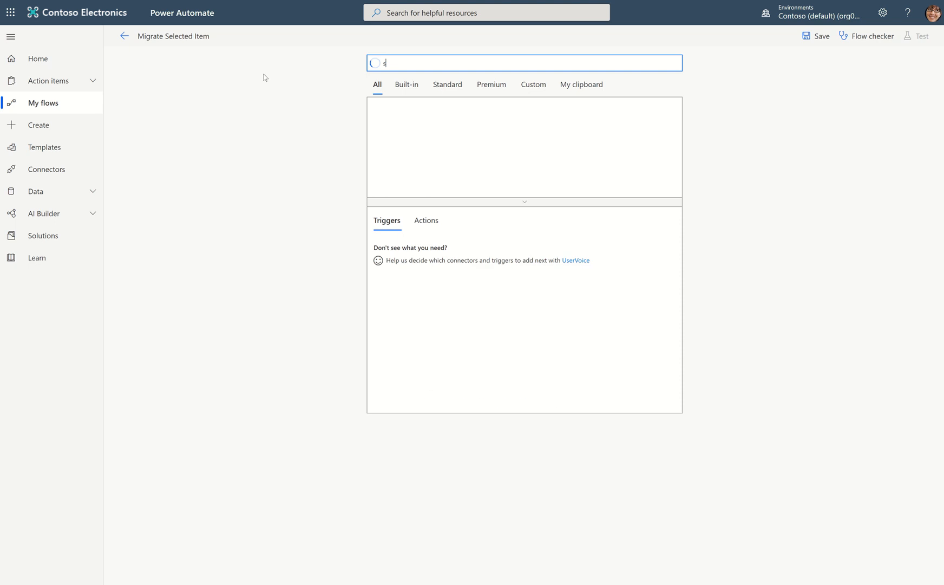
type("harepoint")
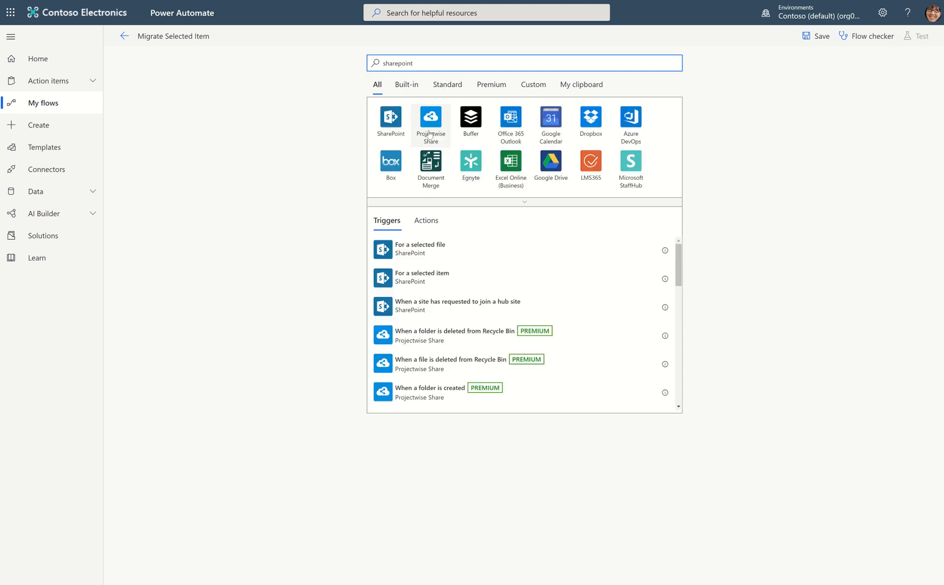
left_click(390, 93)
left_click(397, 115)
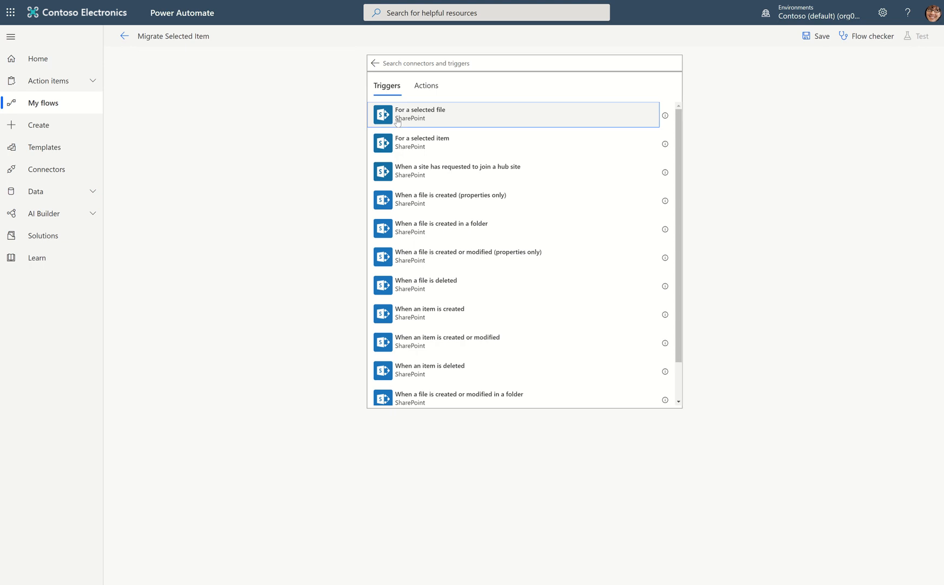
Delete the newly added, unconfigured For a selected file trigger.
left_click(671, 68)
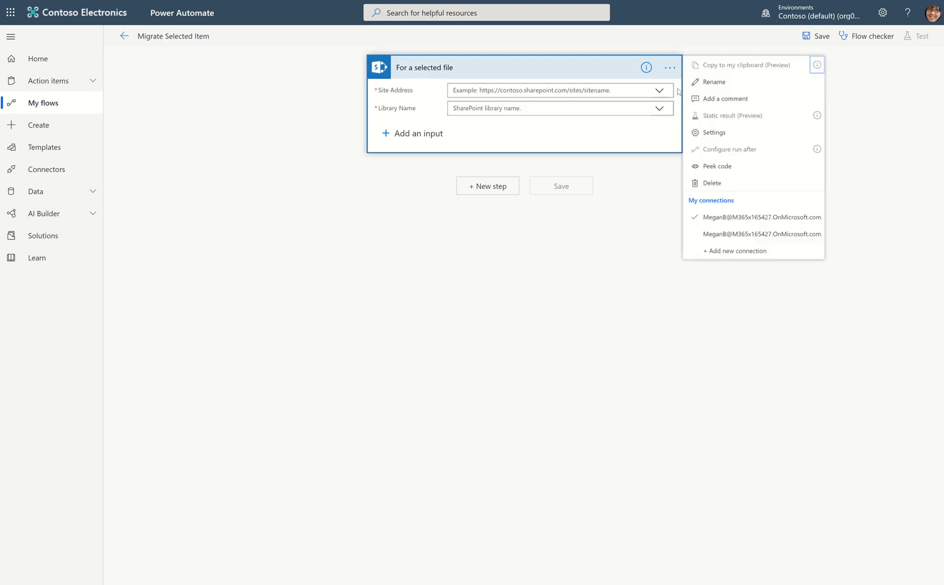
left_click(710, 184)
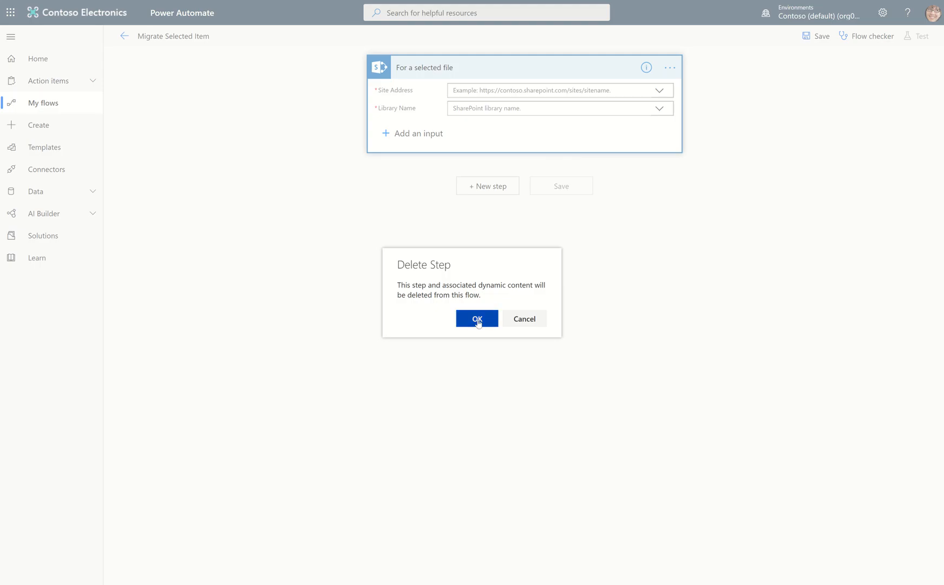
left_click(476, 318)
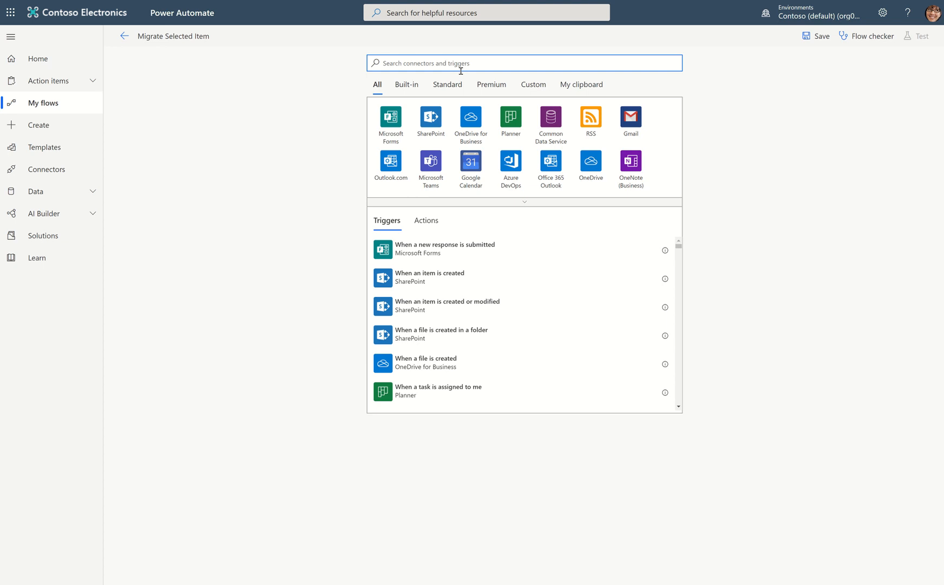
Search the connectors for "sharepoint" and add the SharePoint For a selected item trigger to the flow.
type("share")
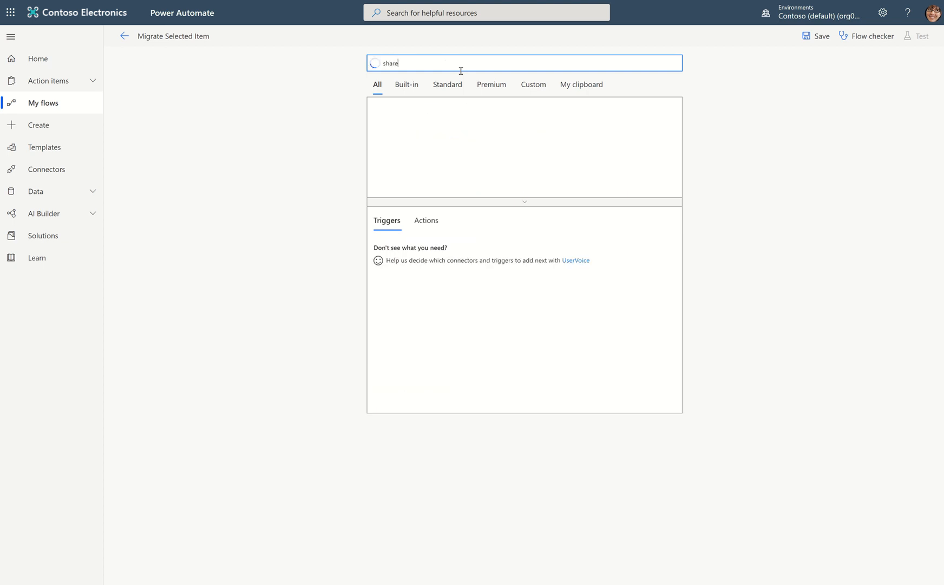
type("point")
left_click(406, 126)
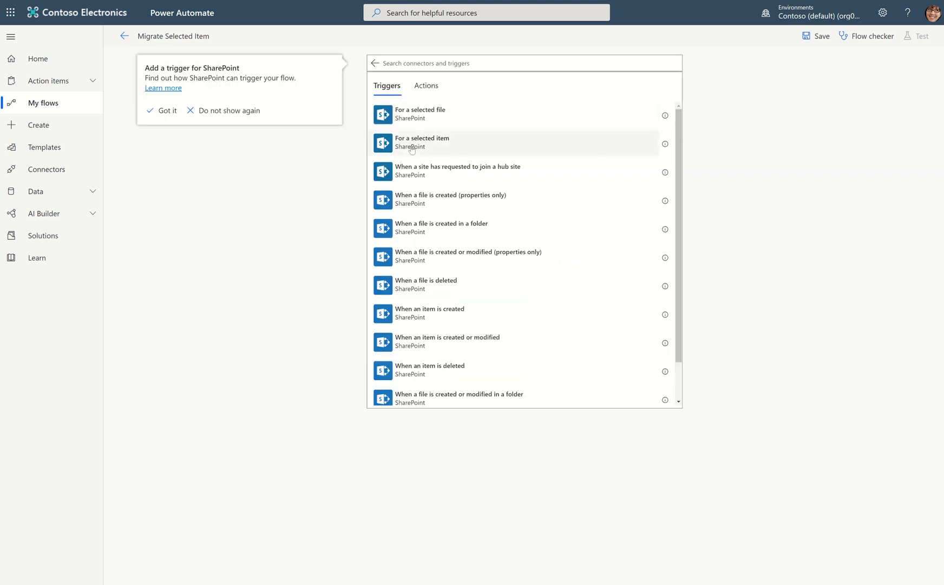
left_click(411, 144)
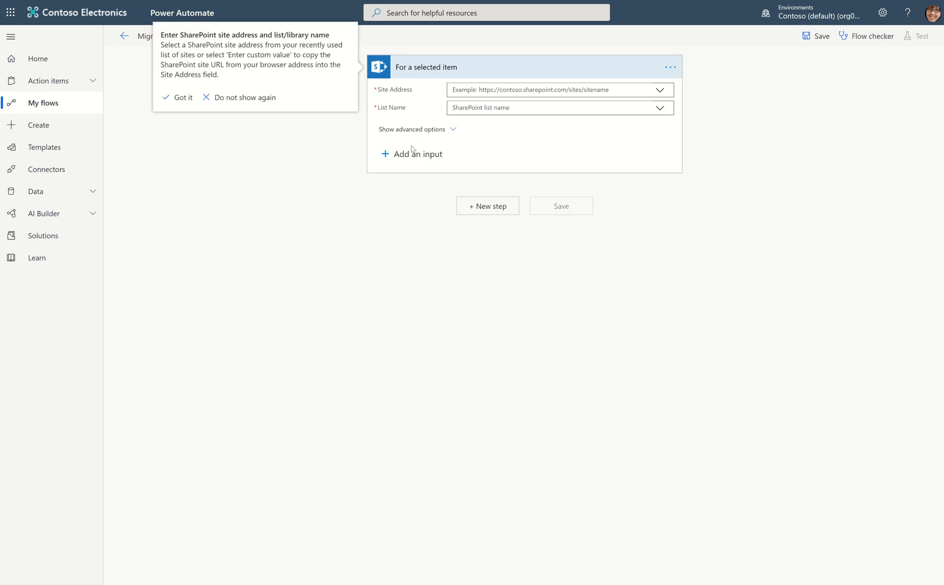
Set the trigger's site address to Environmental Controls and its list name to EnvironmentalLog, and show its advanced options.
left_click(658, 91)
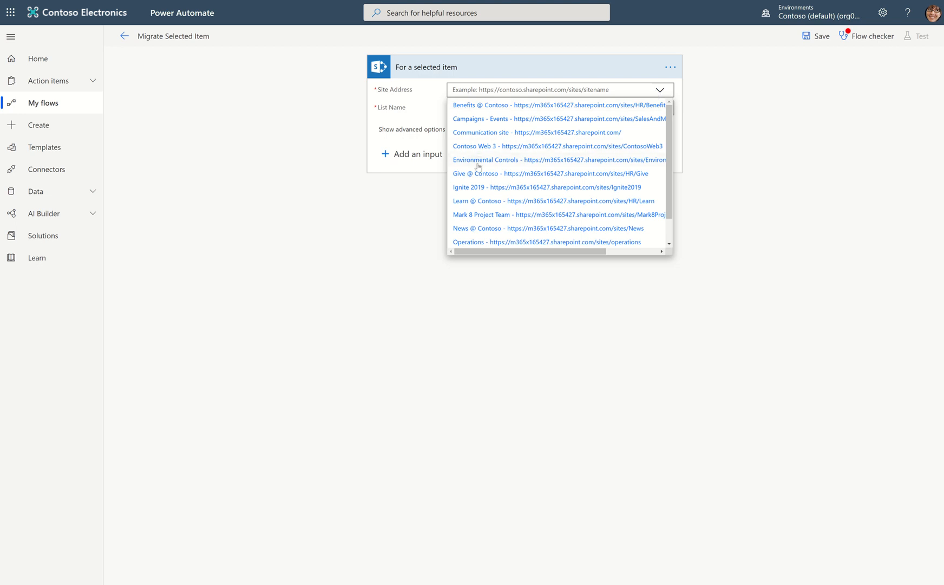
left_click(476, 159)
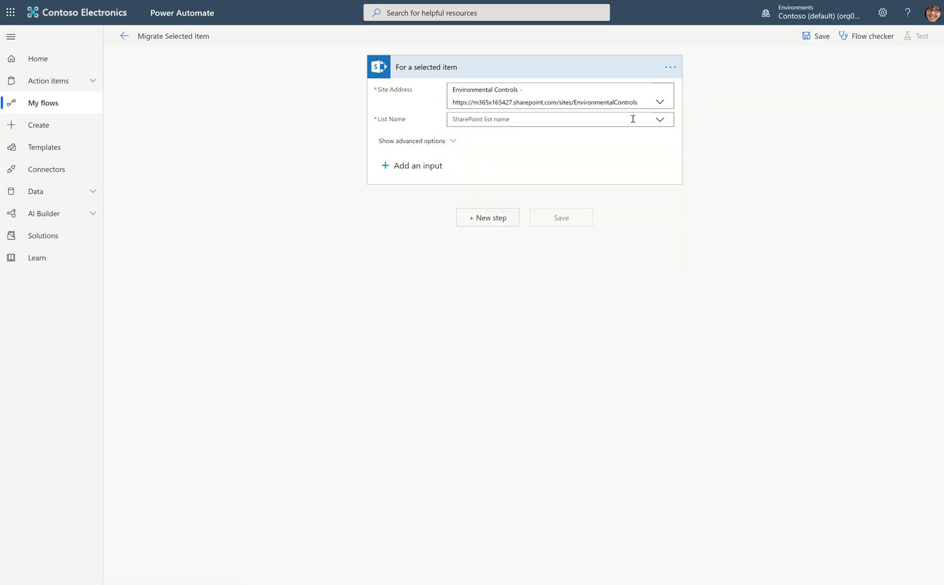
left_click(650, 119)
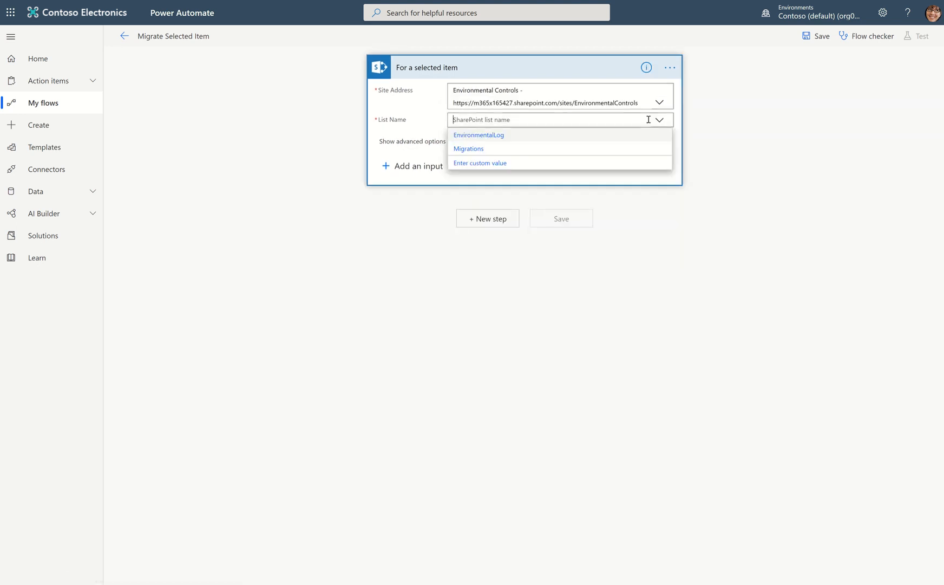
left_click(486, 136)
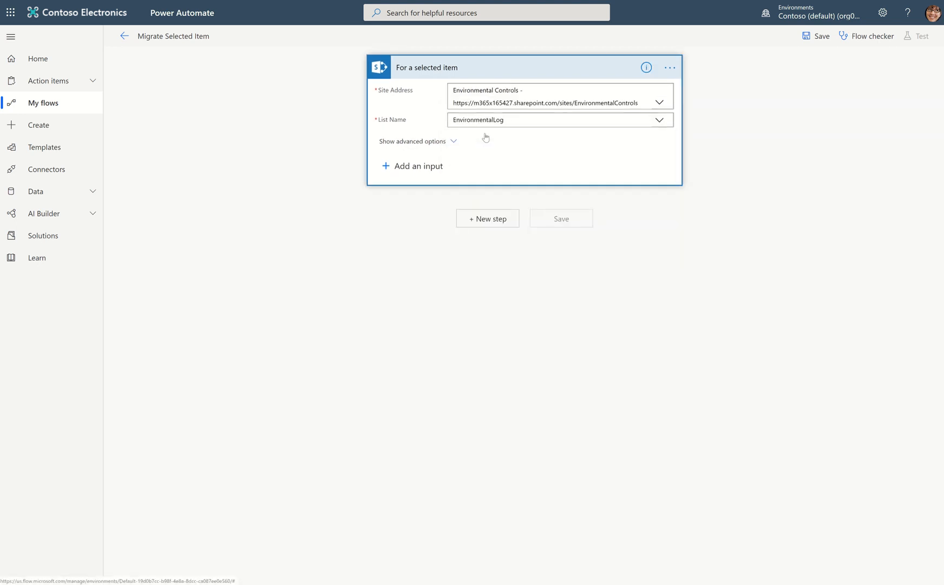
left_click(448, 142)
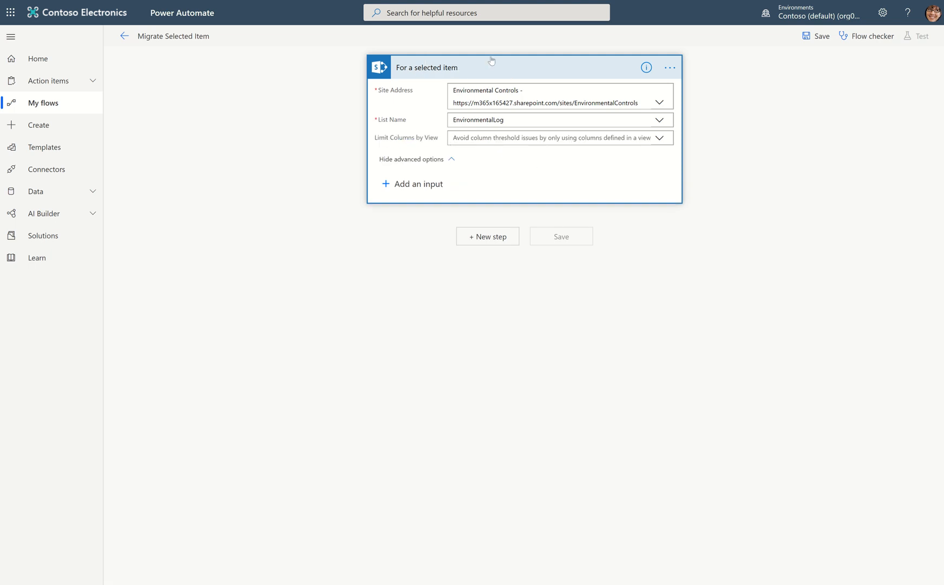
Add a new step after the trigger by searching the actions for "create item" and choosing the SharePoint Create item action.
left_click(491, 240)
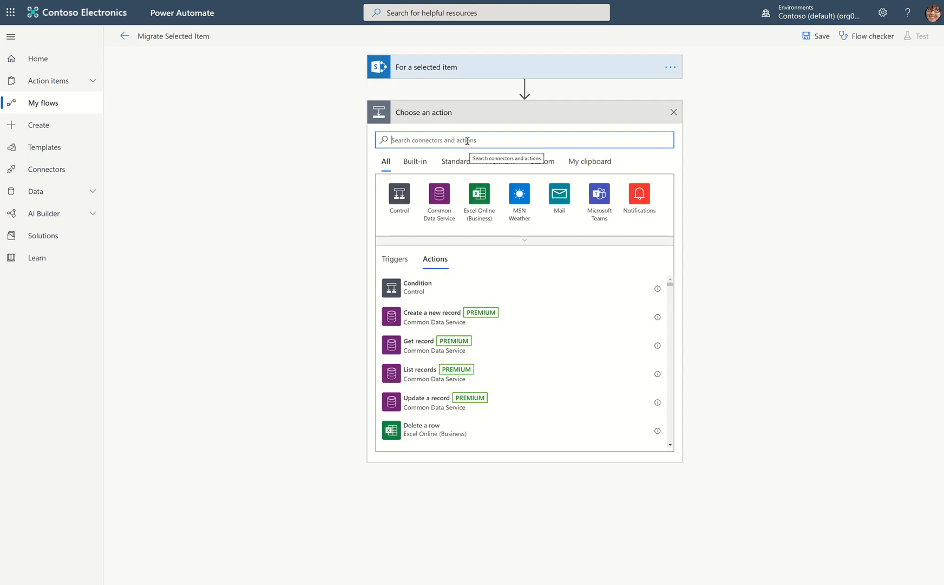
type("crea")
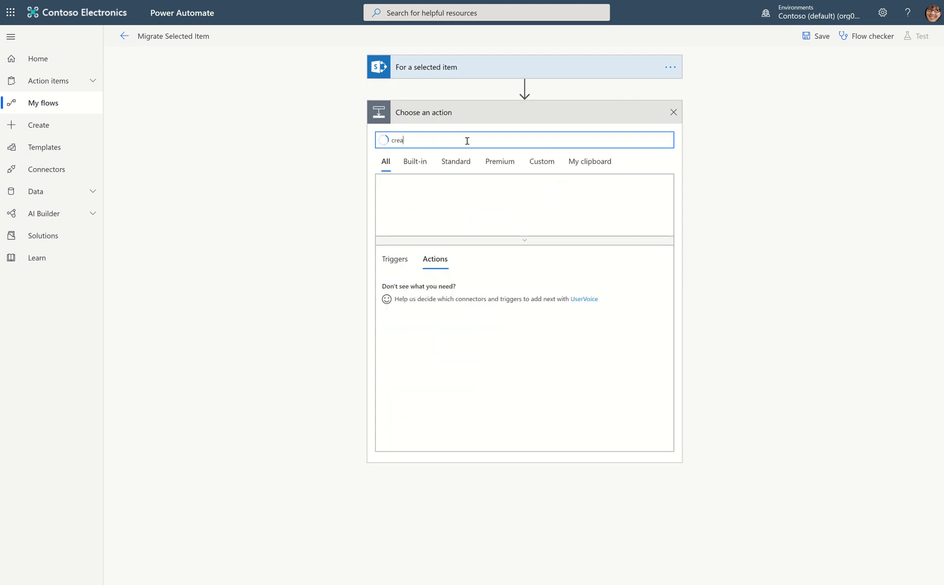
type("te item")
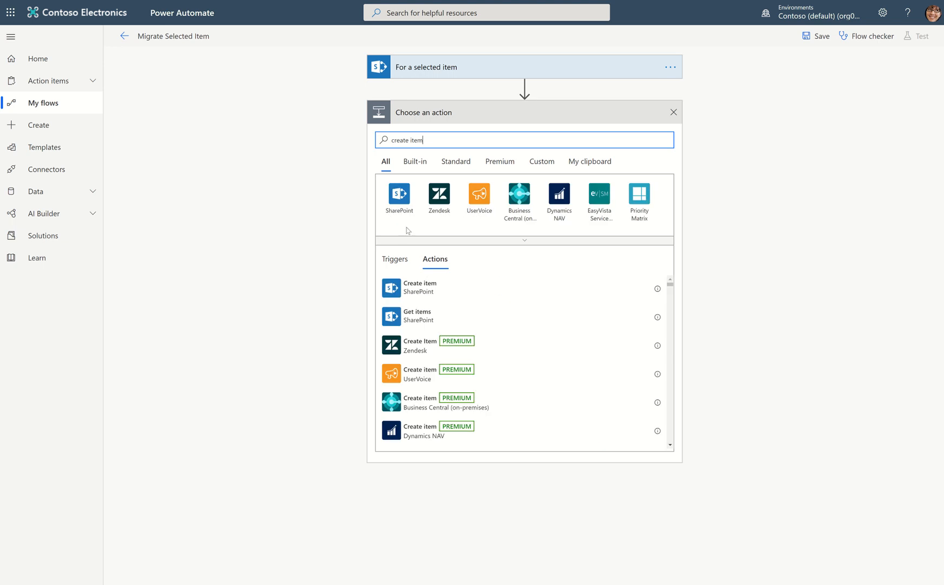
left_click(415, 288)
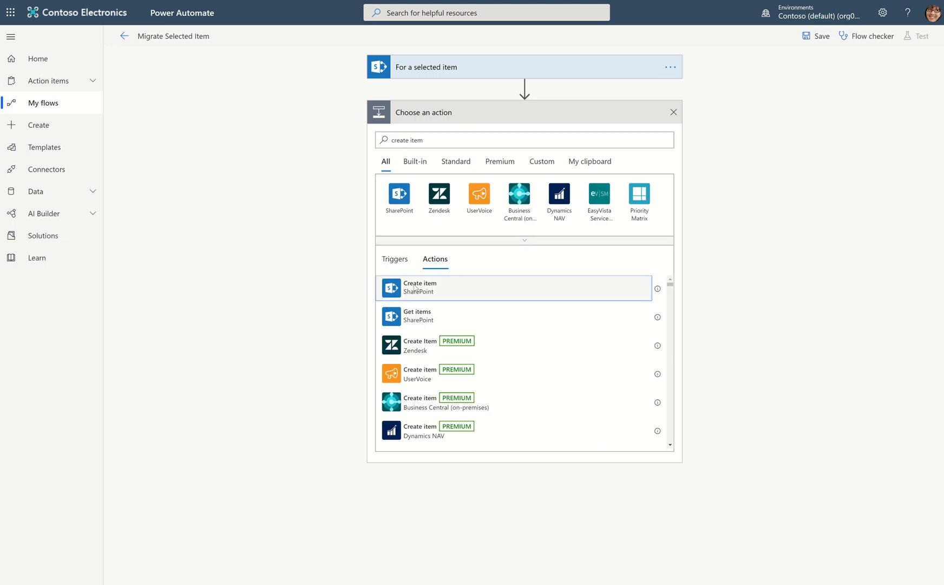
Set the Create item action's site address to Environmental Controls and its list name to Migrations.
left_click(660, 135)
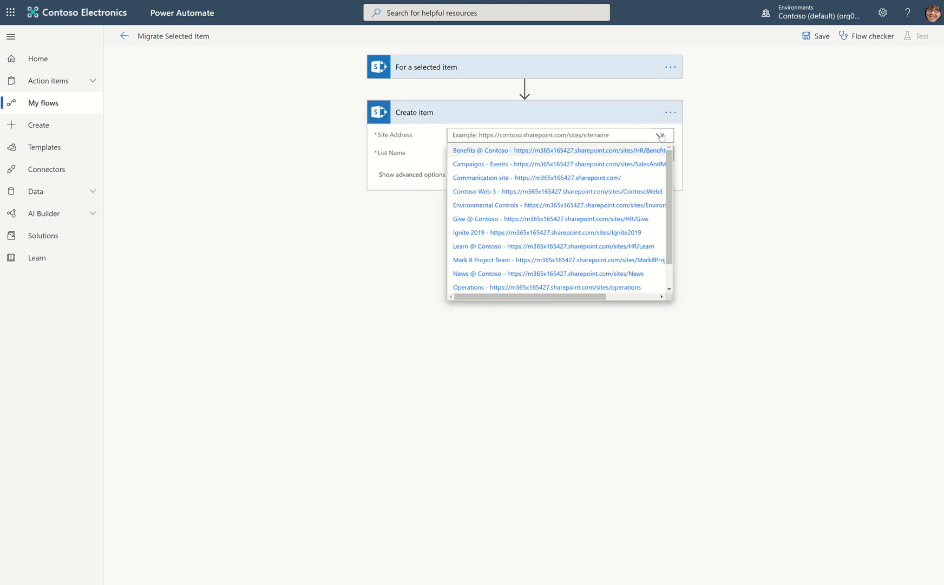
left_click(614, 203)
left_click(660, 164)
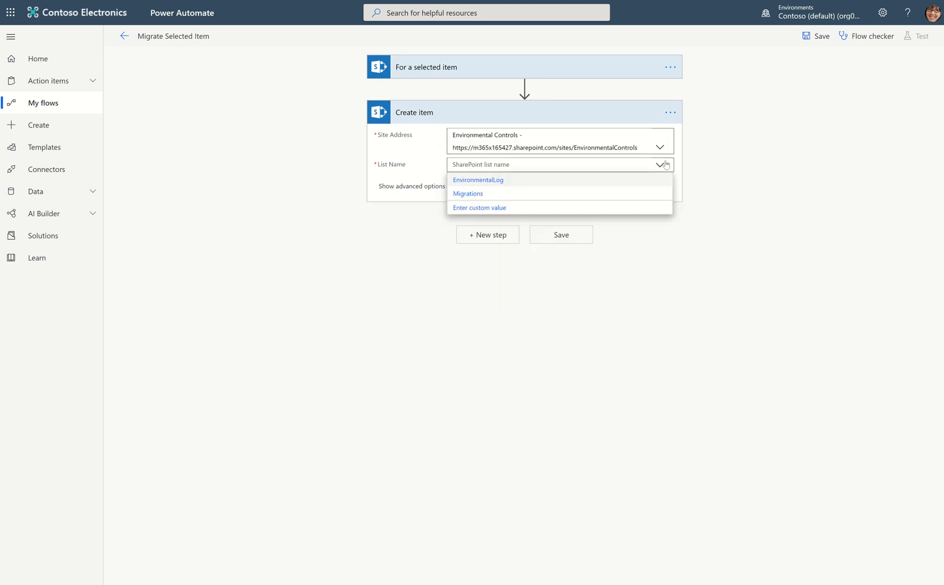
left_click(524, 195)
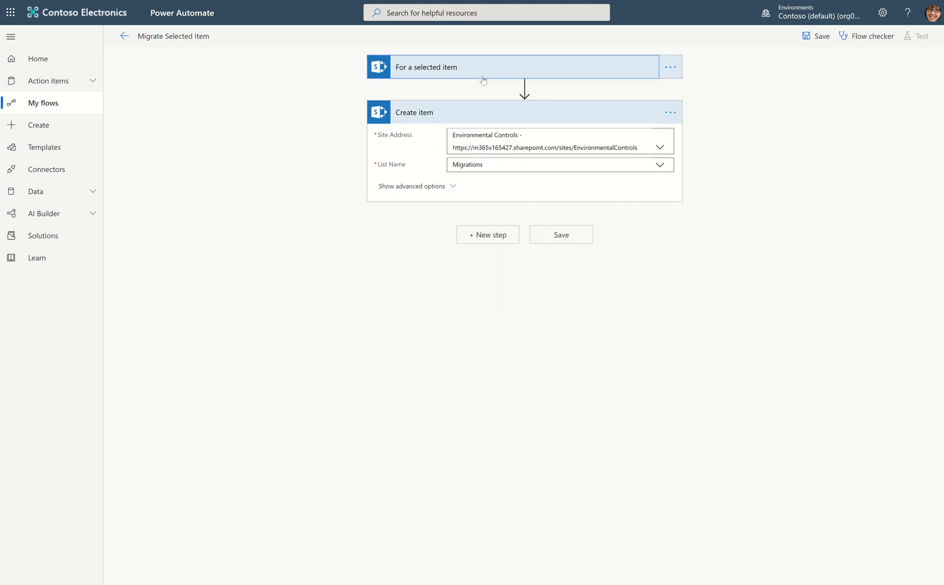
Expand the trigger's settings and switch the Create item action's Zone Value to a custom value.
left_click(484, 70)
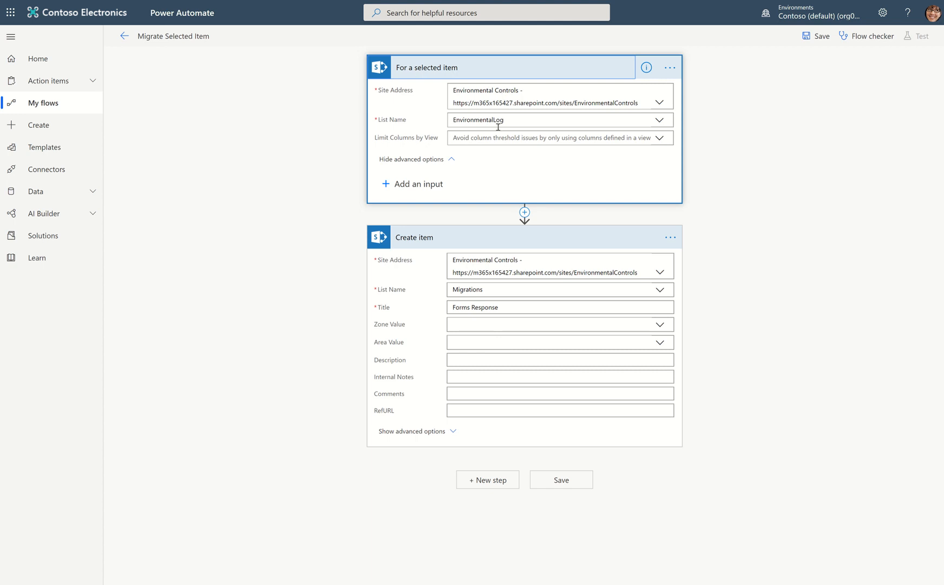
left_click(657, 323)
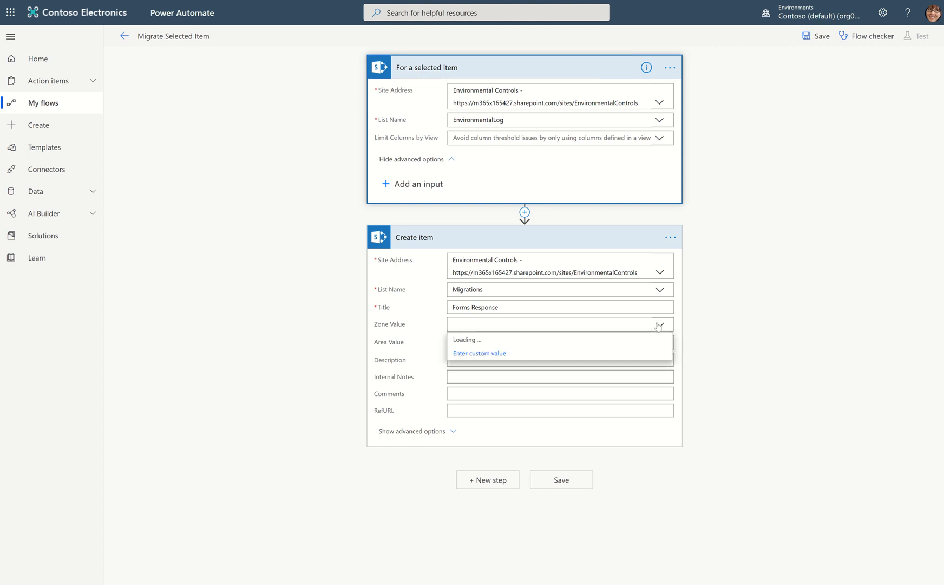
left_click(477, 395)
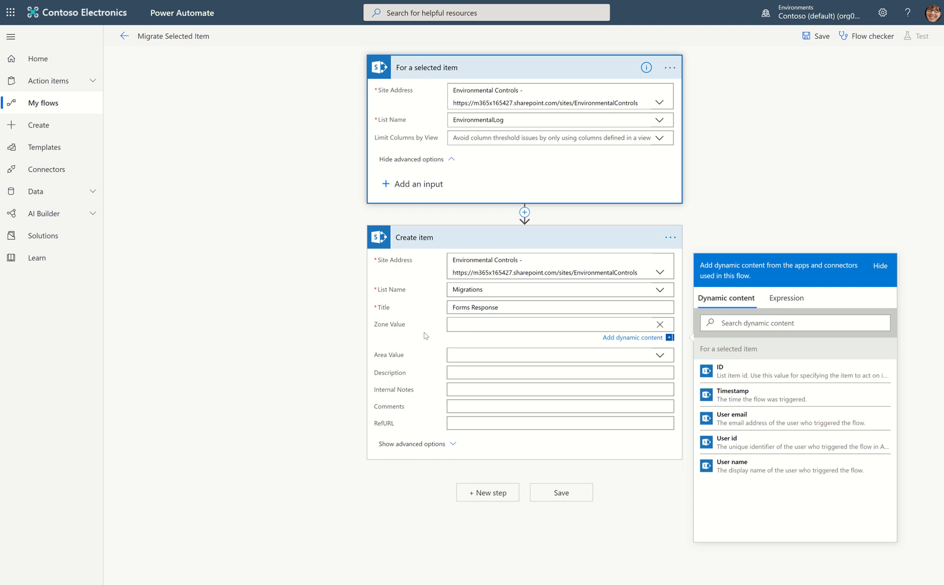
Insert a new action between the trigger and Create item, and look through the available actions for "properties".
left_click(525, 212)
left_click(514, 227)
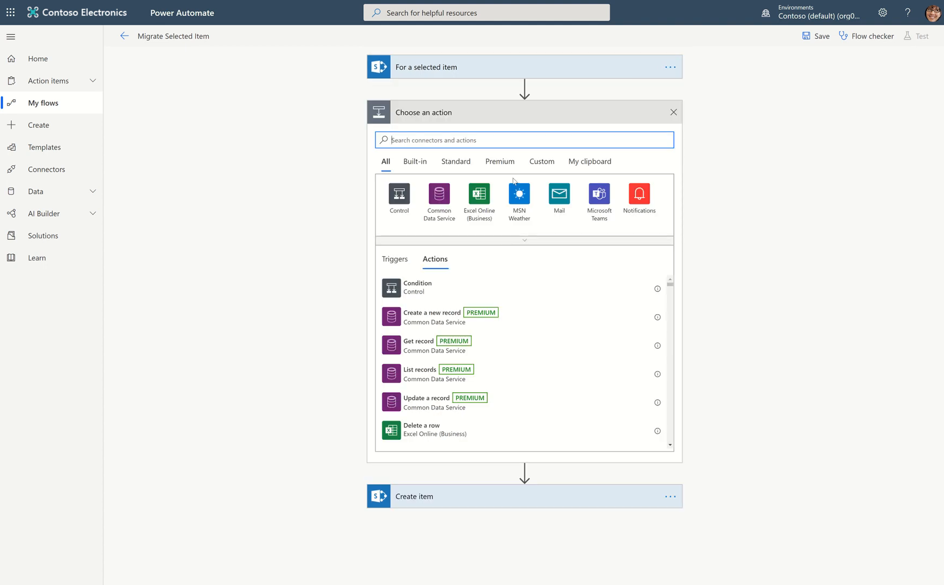
type("properi")
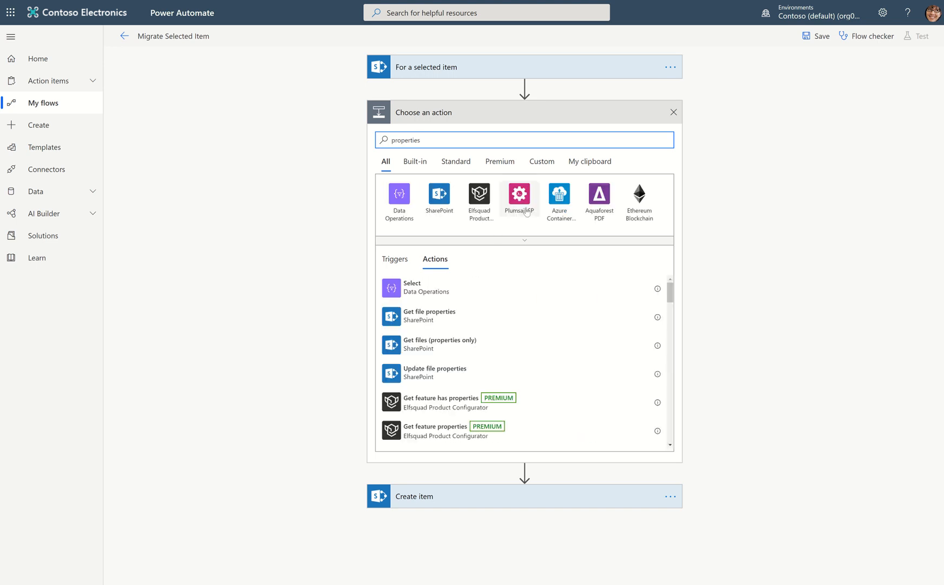
scroll(550, 349, "down", 3)
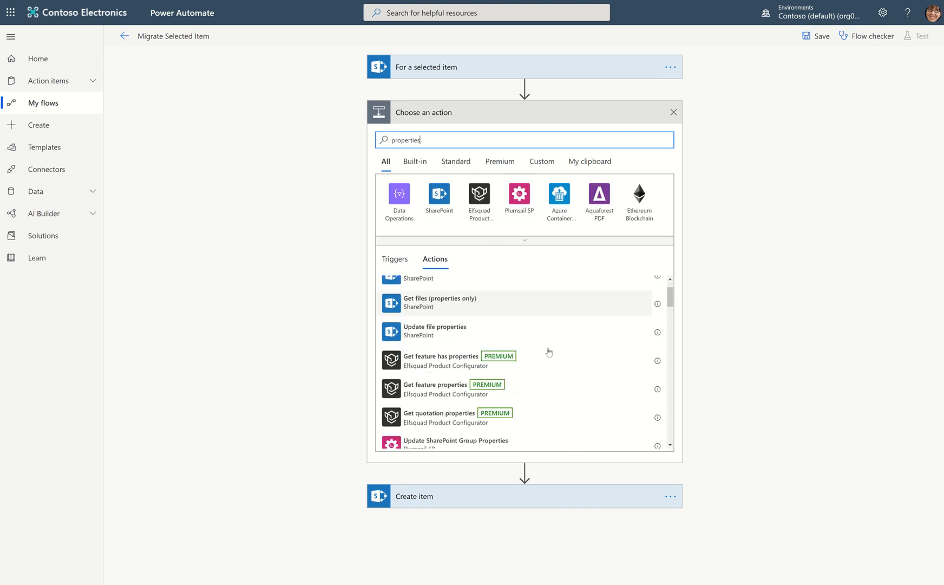
scroll(549, 352, "down", 8)
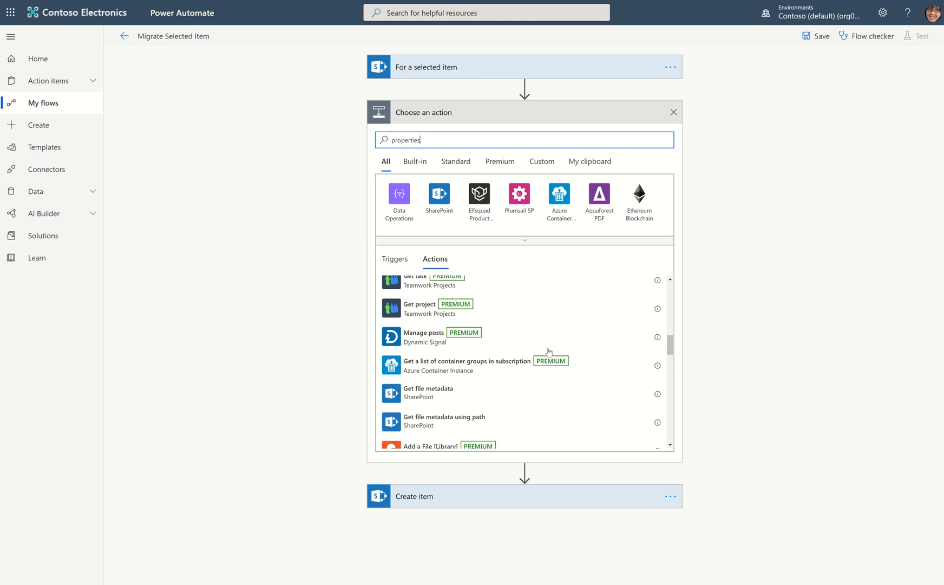
scroll(549, 352, "up", 2)
scroll(549, 352, "down", 5)
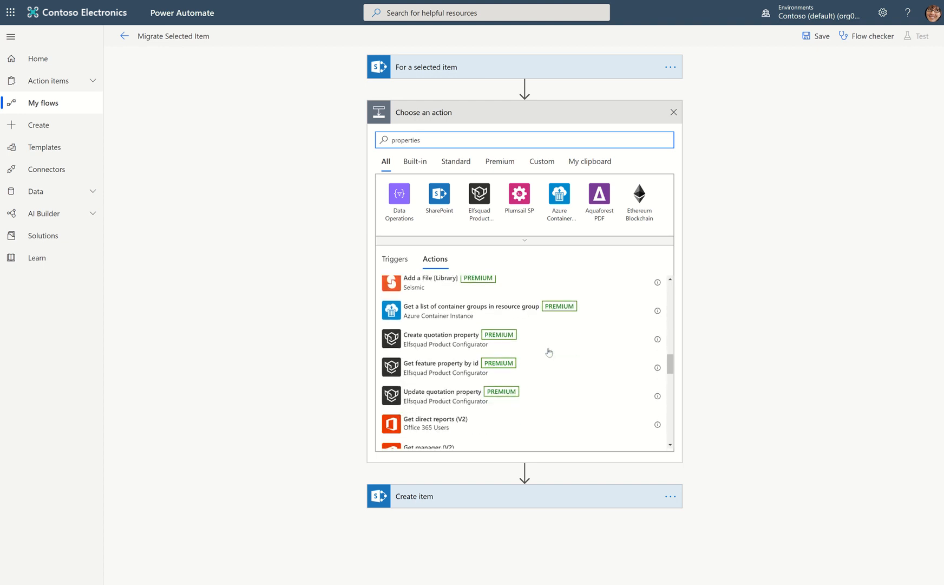
scroll(548, 352, "down", 10)
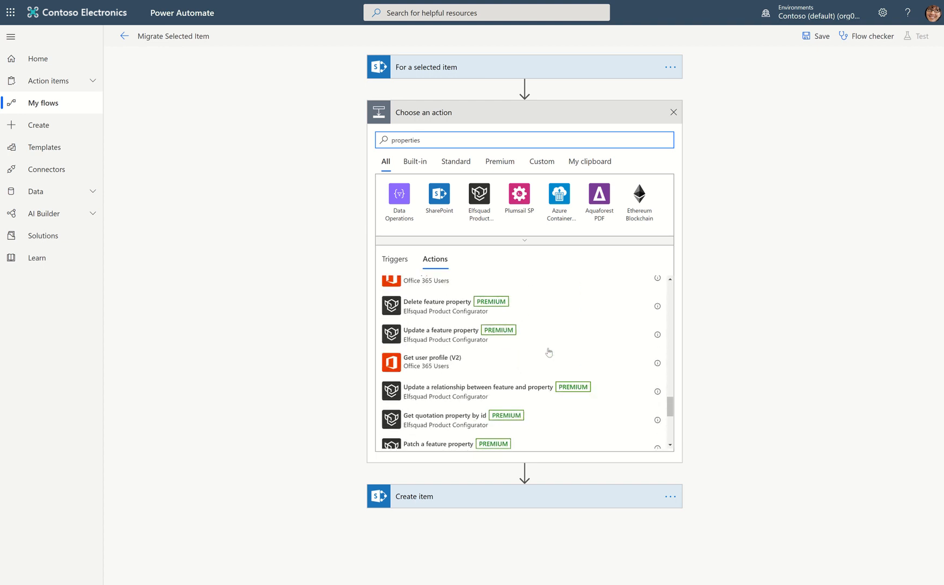
scroll(549, 352, "down", 3)
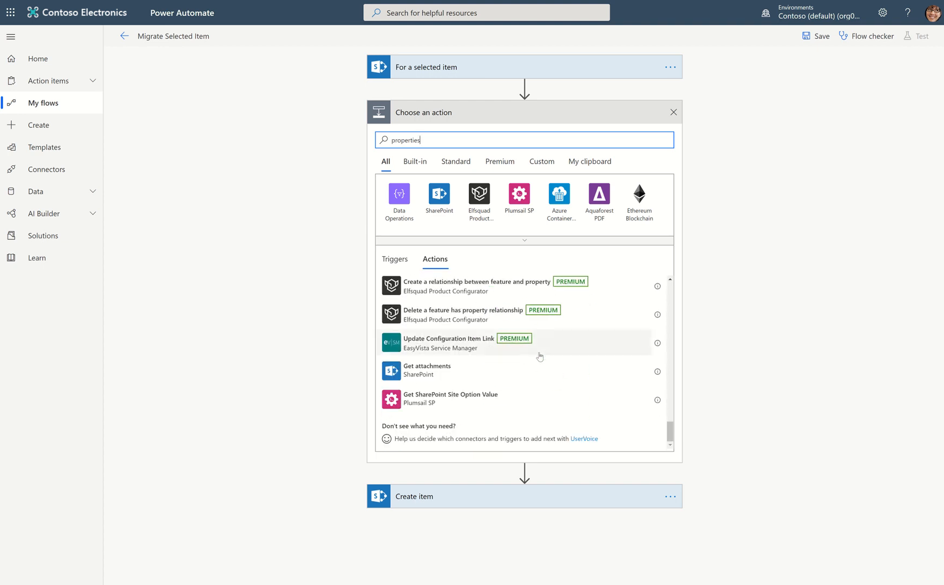
Replace the action search with "get item" and add the SharePoint Get item action.
left_click_drag(434, 141, 364, 133)
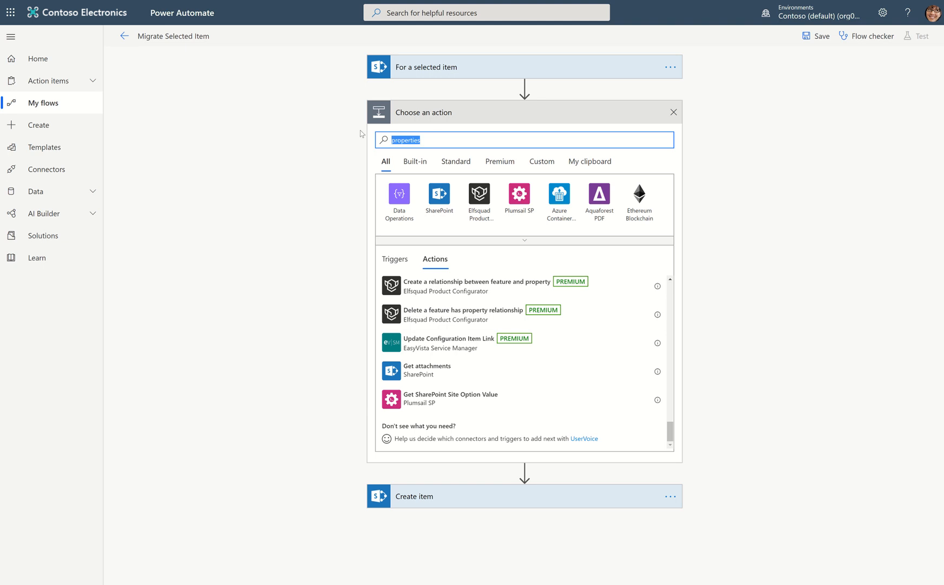
type("get item")
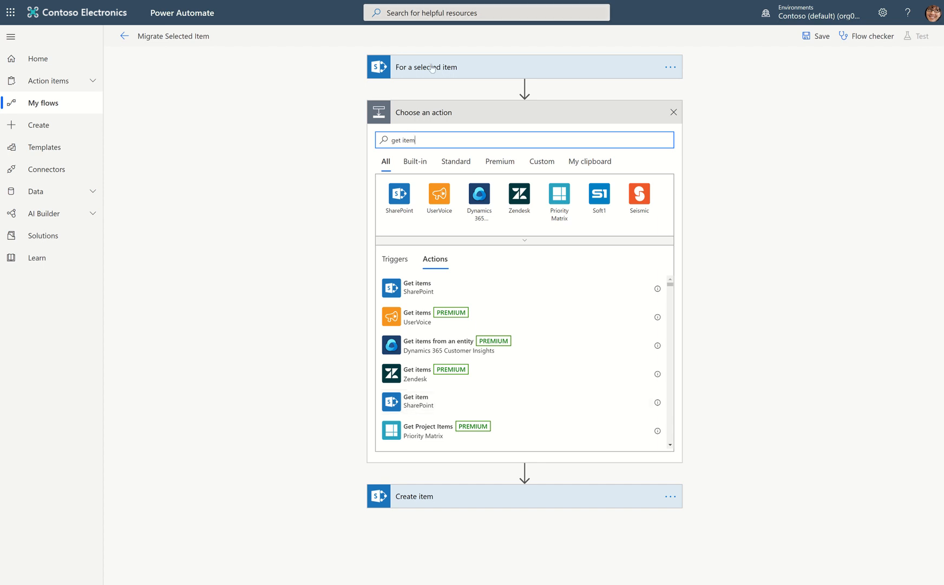
left_click(436, 403)
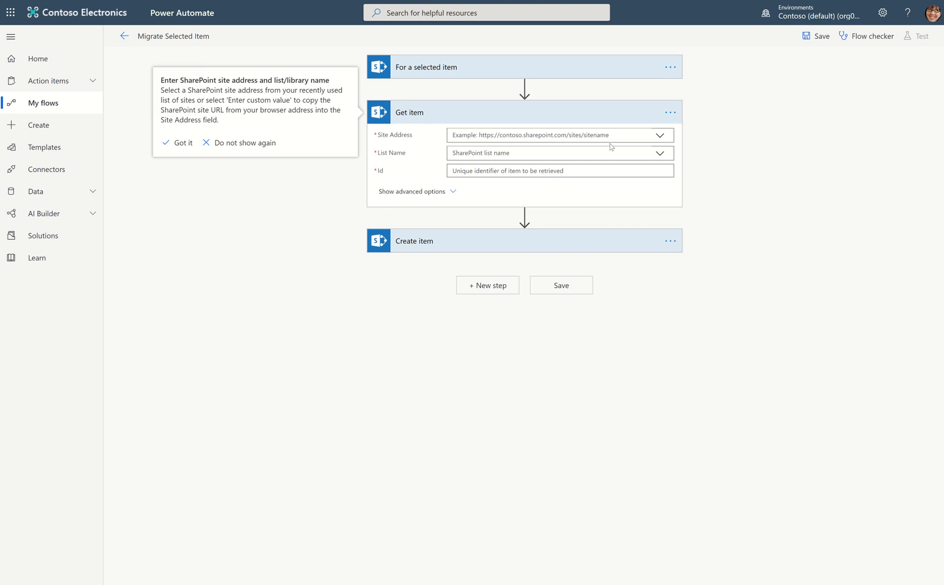
Set Get item's site address to Environmental Controls, its list name to EnvironmentalLog and its Id to the trigger's ID.
left_click(659, 137)
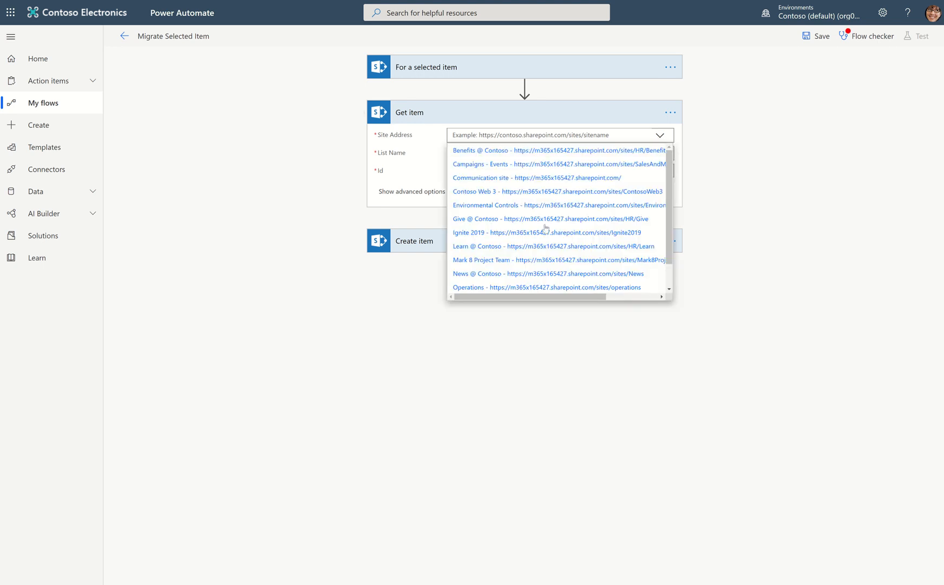
scroll(544, 232, "down", 1)
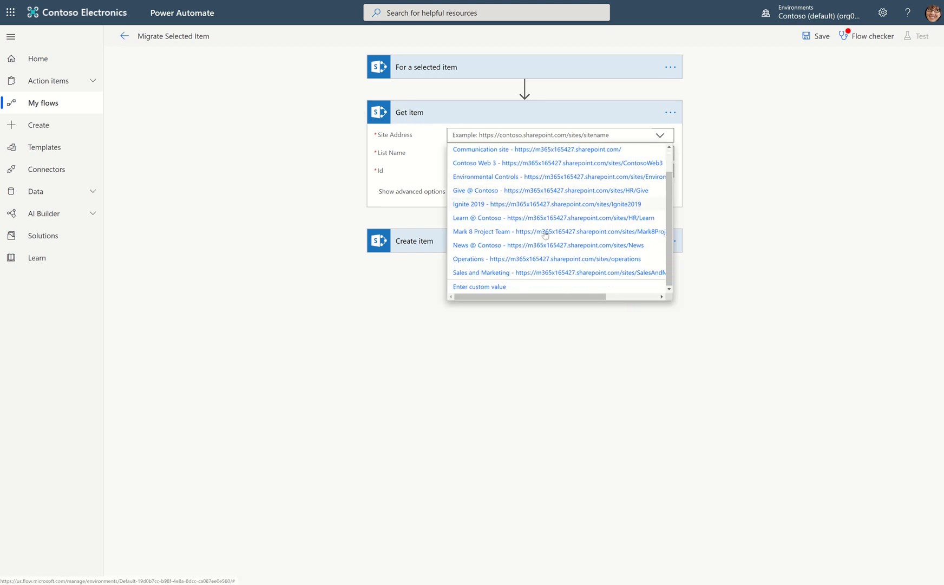
left_click(544, 176)
left_click(661, 165)
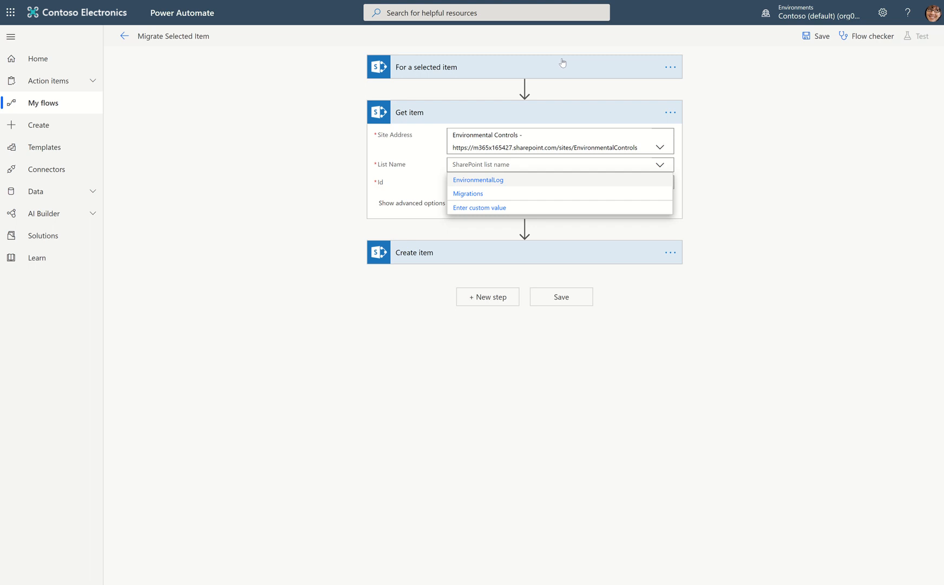
left_click(489, 180)
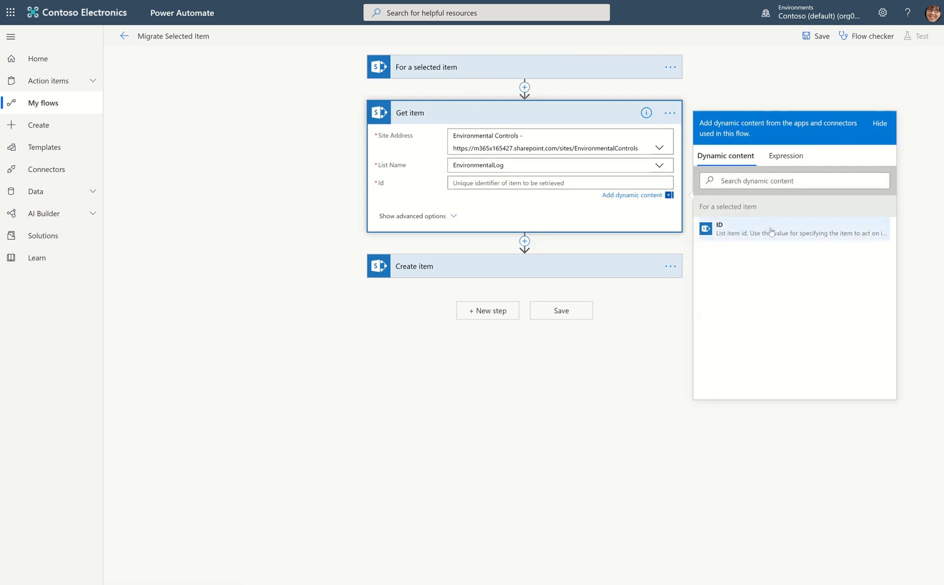
left_click(769, 231)
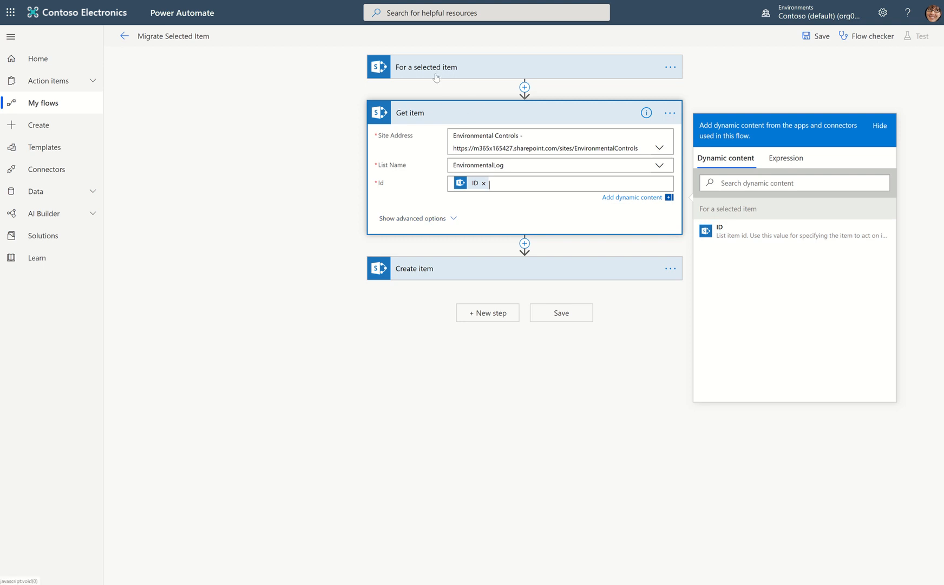
Expand Create item and fill its custom Zone Value with the Zone Value from Get item.
left_click(506, 274)
left_click(473, 342)
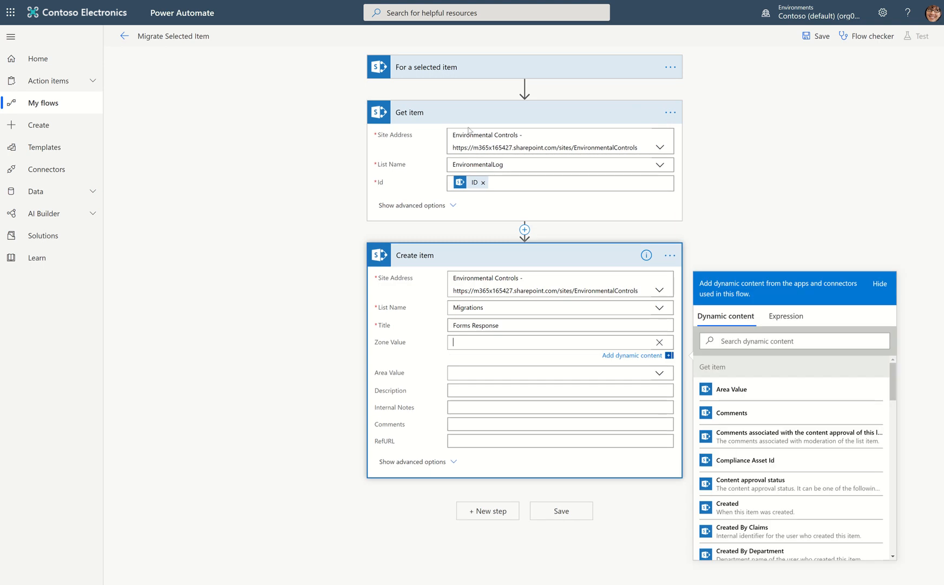
scroll(797, 450, "down", 10)
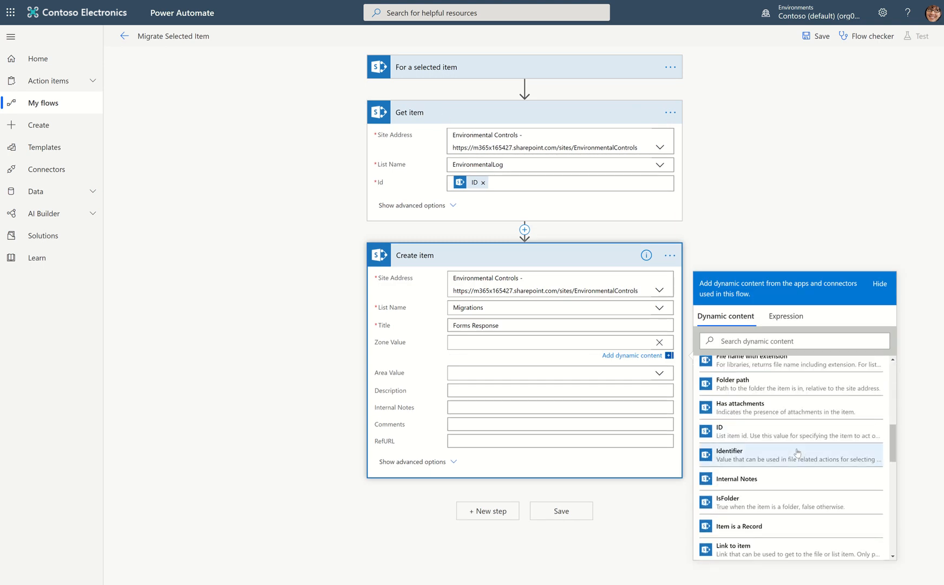
scroll(798, 450, "up", 5)
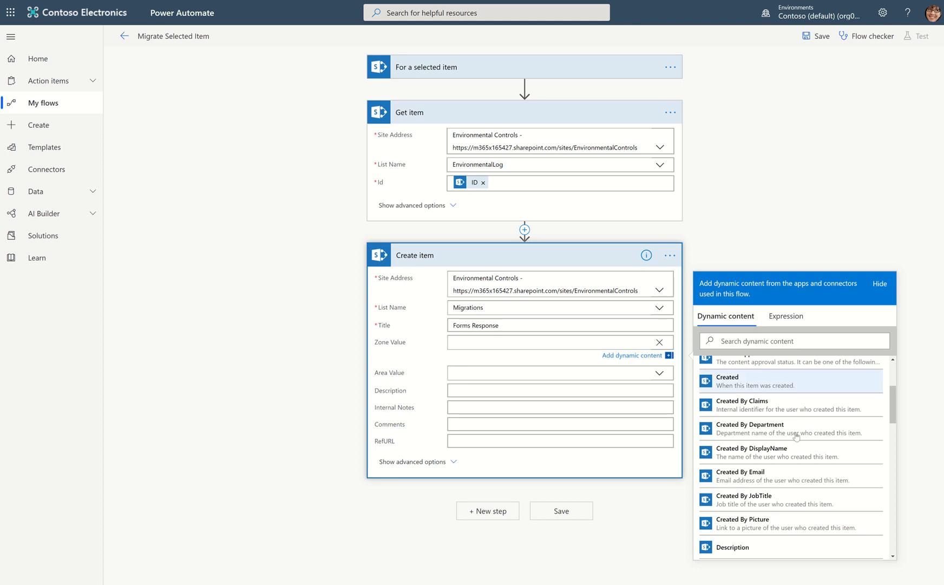
scroll(796, 437, "down", 10)
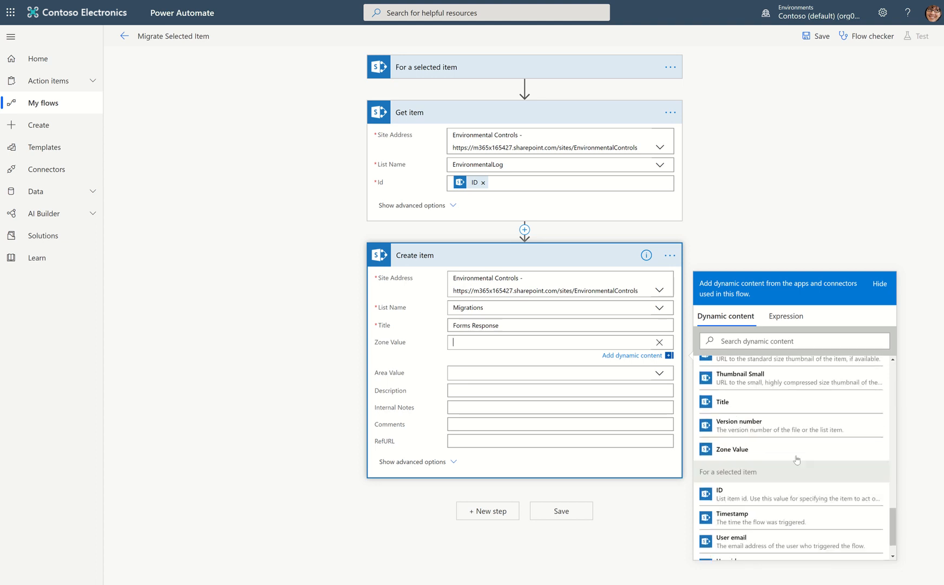
scroll(797, 459, "up", 2)
scroll(797, 458, "down", 4)
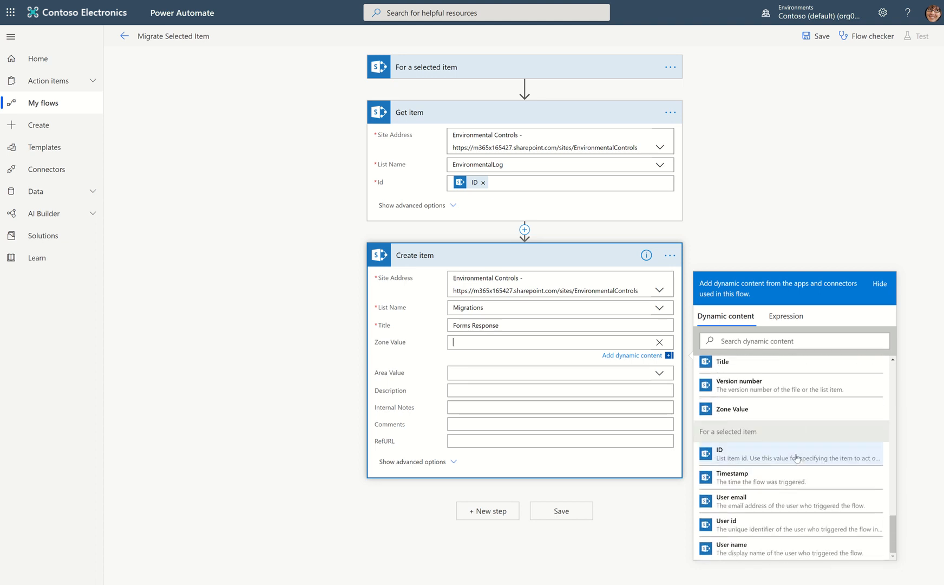
left_click(774, 415)
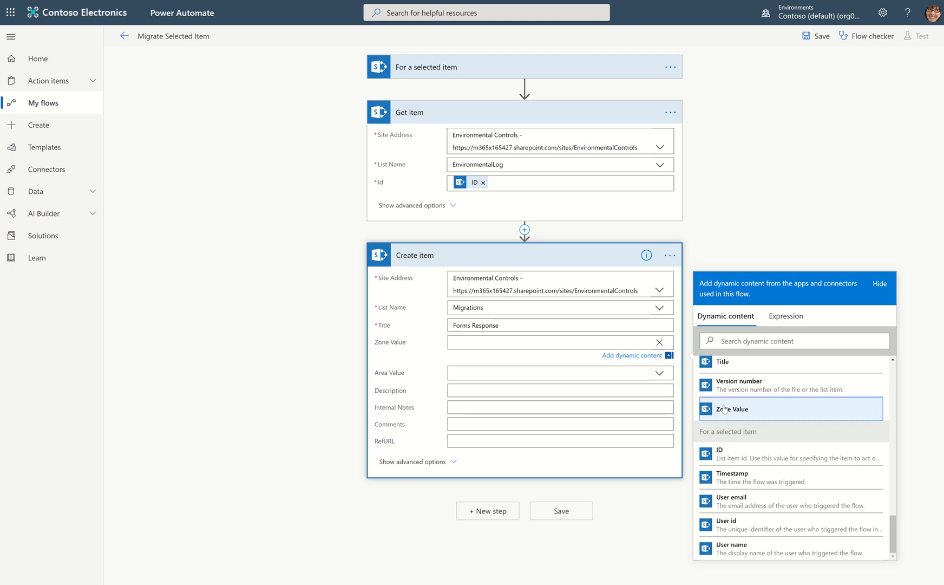
Switch Create item's Area Value to a custom value, and map Area Value and Description to the matching Get item fields.
left_click(471, 371)
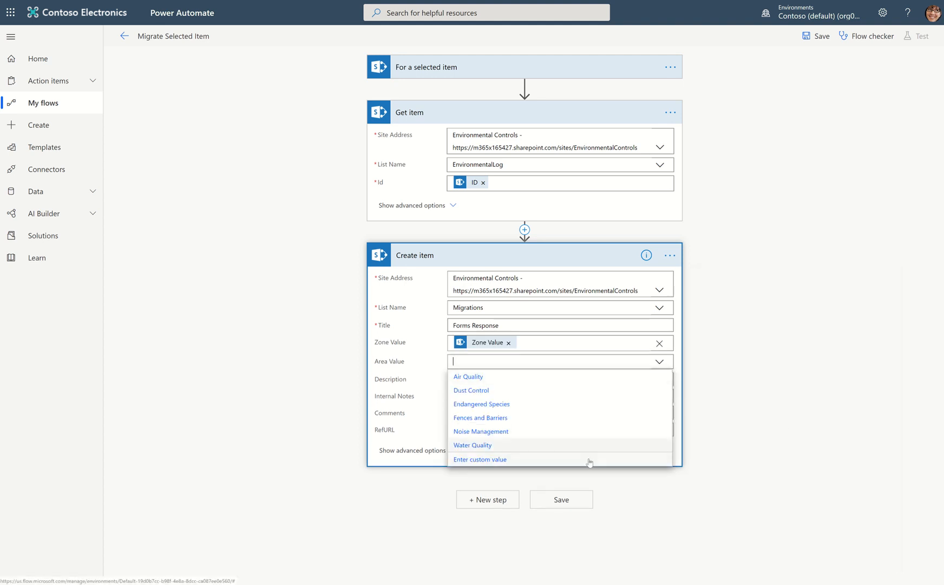
left_click(589, 460)
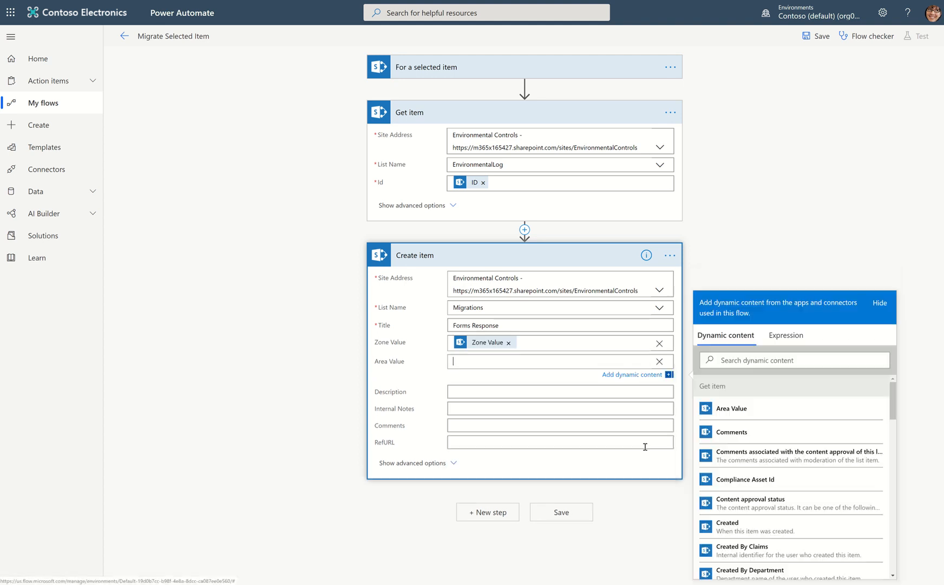
left_click(745, 409)
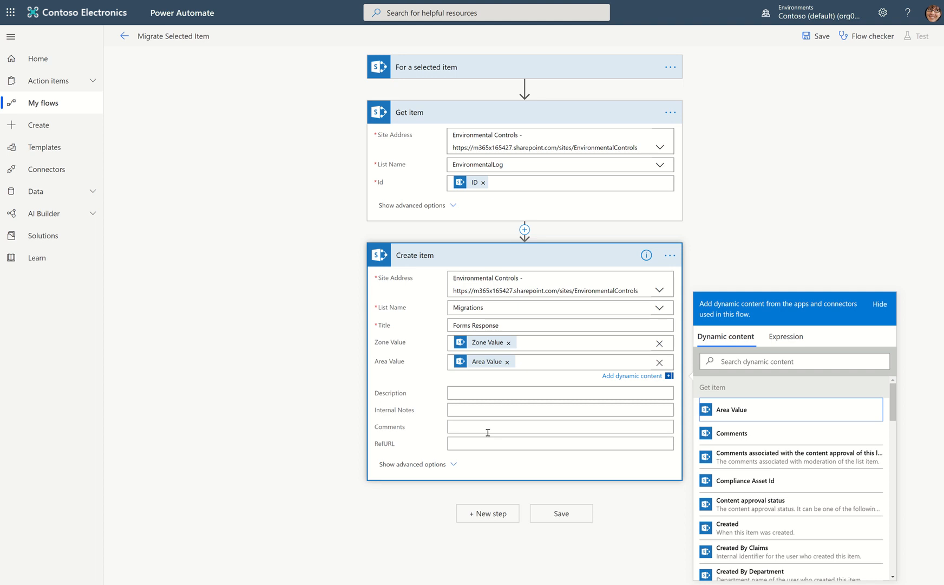
left_click(473, 393)
scroll(789, 508, "down", 3)
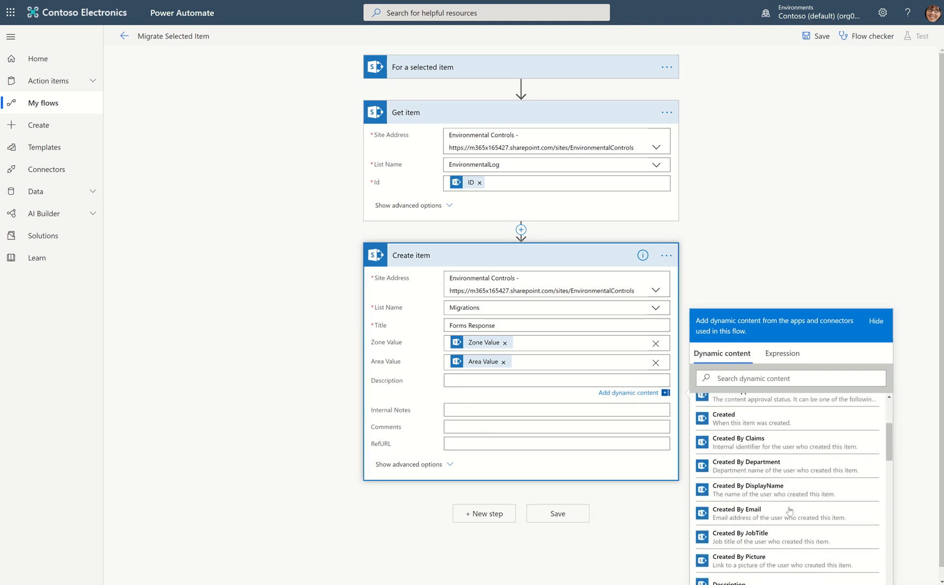
scroll(790, 509, "down", 3)
left_click(773, 462)
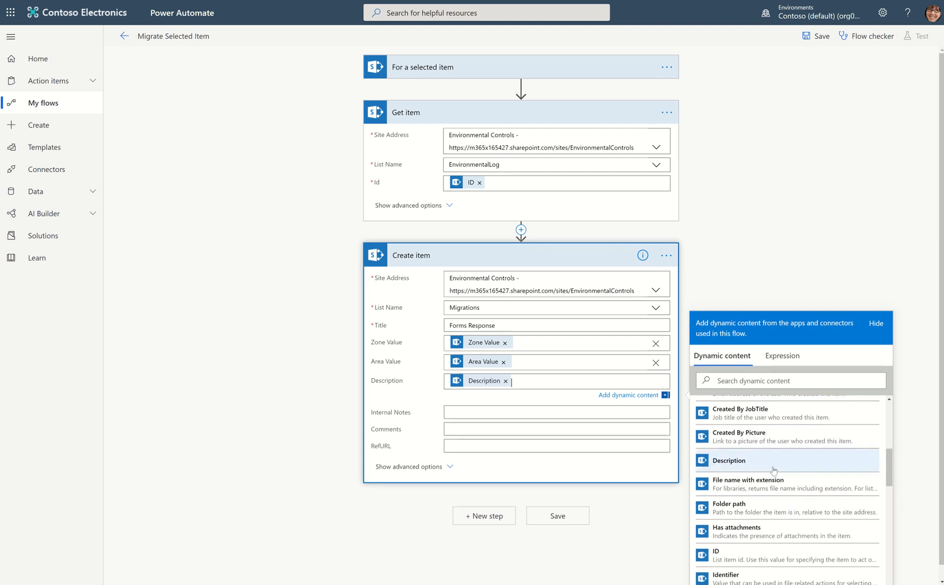
Show Create item's advanced options, and collapse the Get item and Create item actions.
scroll(762, 468, "up", 6)
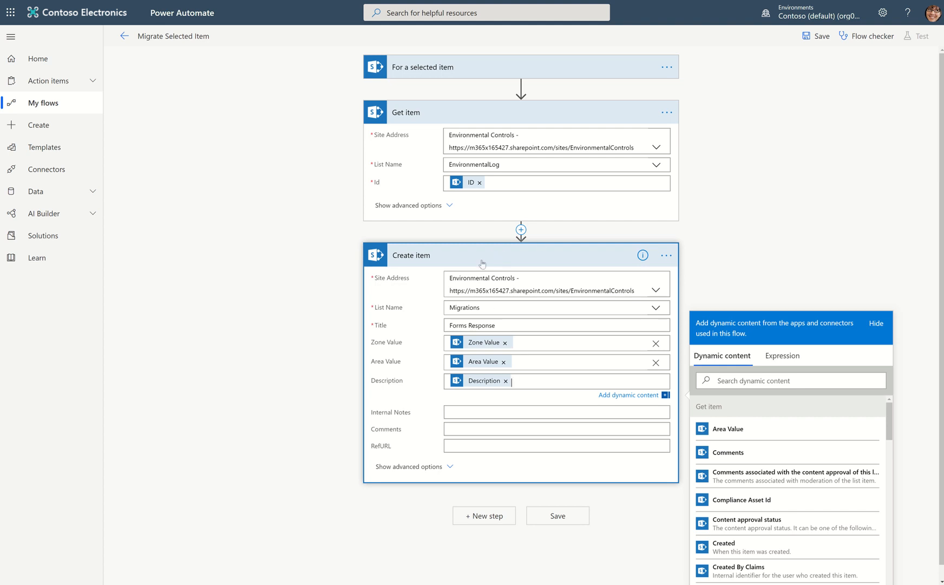
left_click(443, 473)
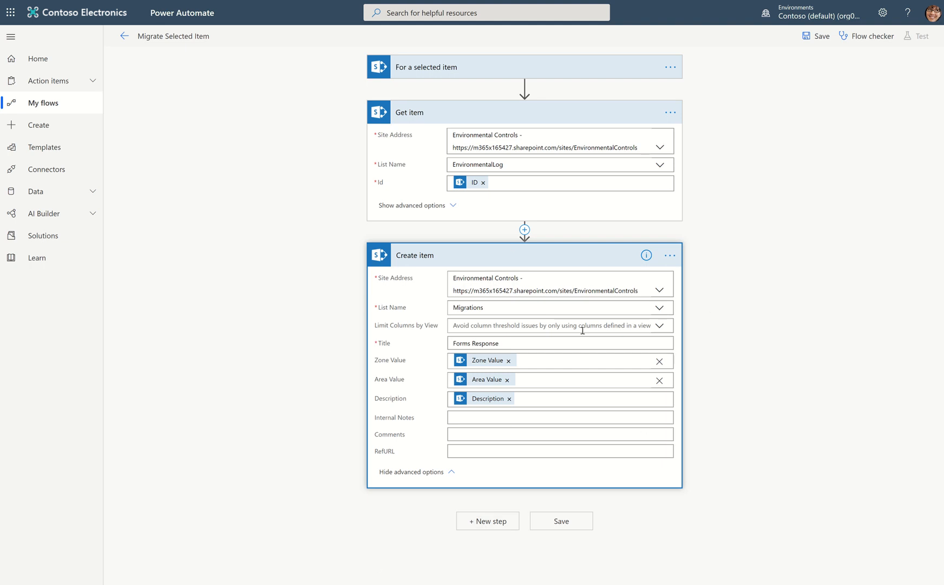
left_click(487, 115)
left_click(511, 158)
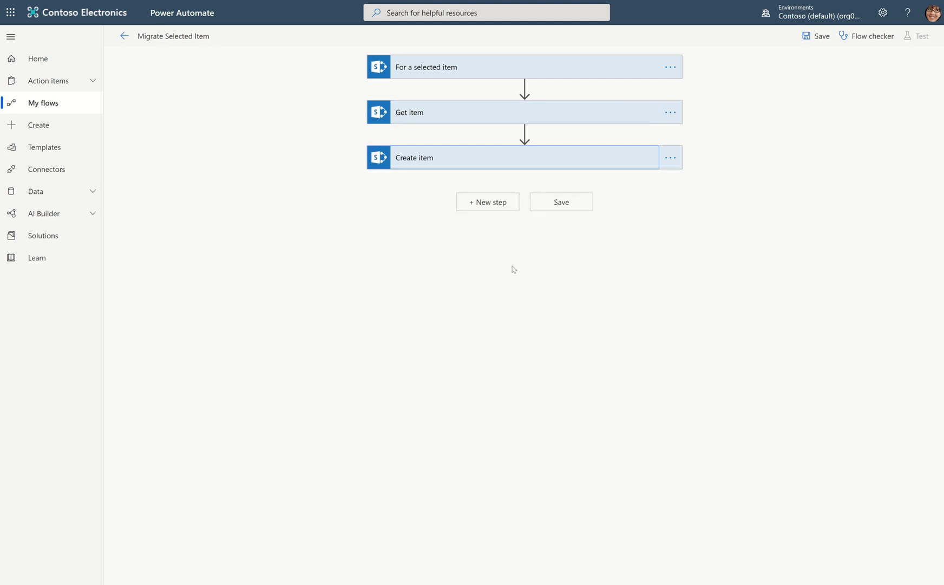
Add a new step after Create item, search the actions for "add attachment", and choose the SharePoint Get attachments action.
left_click(499, 200)
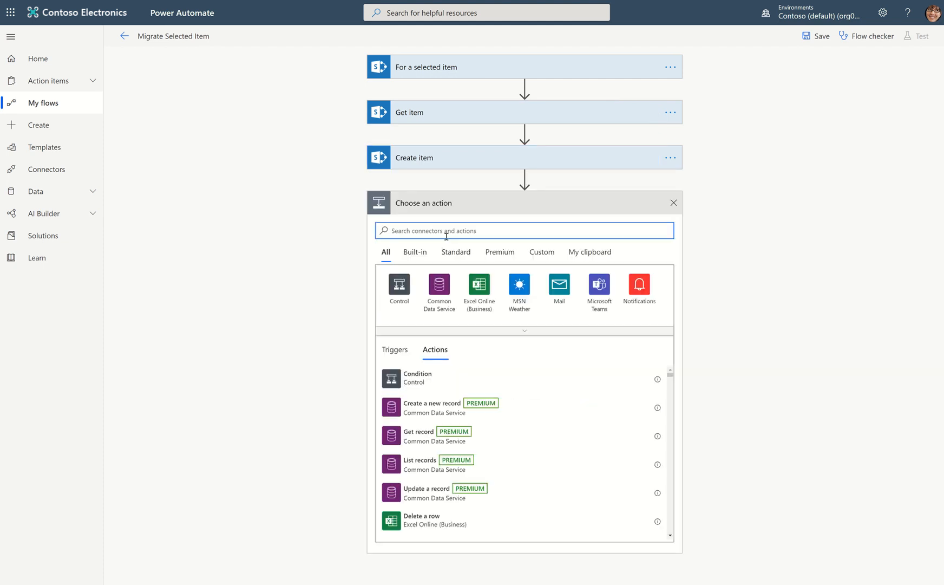
type("add add")
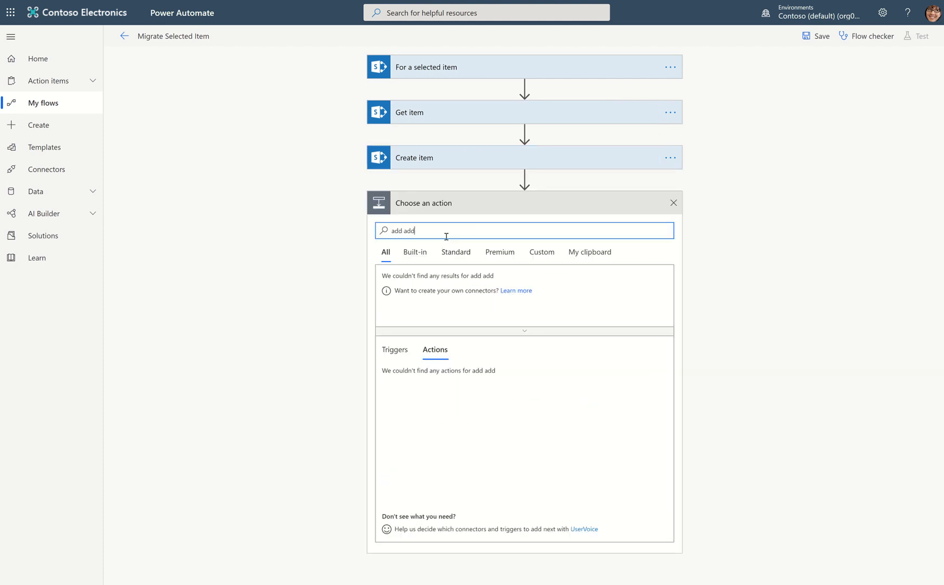
key("BackSpace")
key("BackSpace")
type("ttachment")
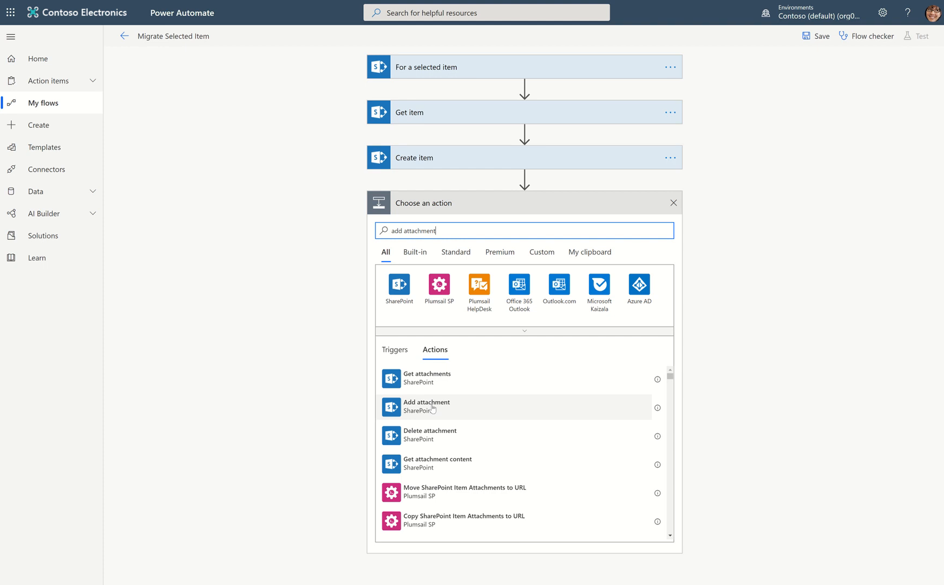
left_click(442, 375)
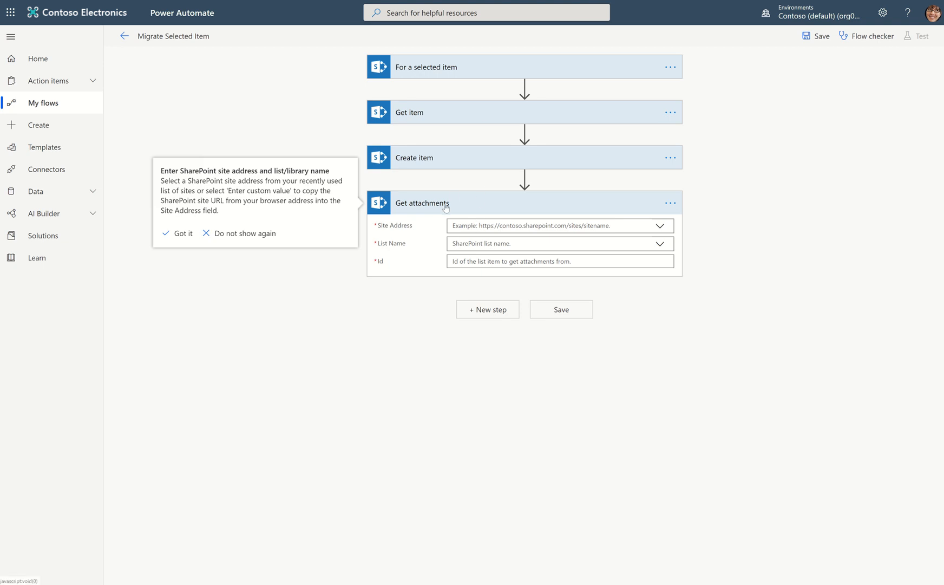
Insert a SharePoint Add attachment action between Create item and Get attachments, searching for "add attachment".
left_click(434, 163)
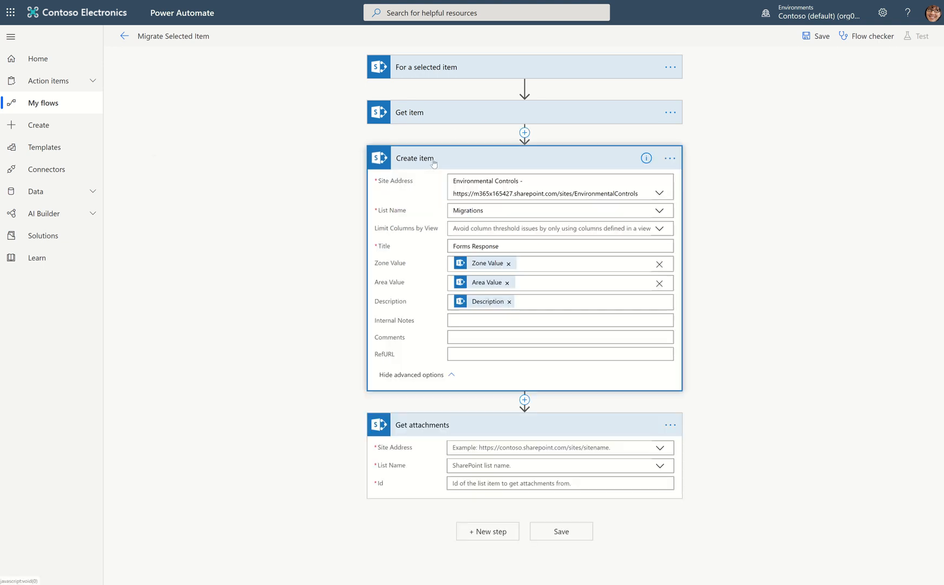
left_click(524, 399)
left_click(517, 414)
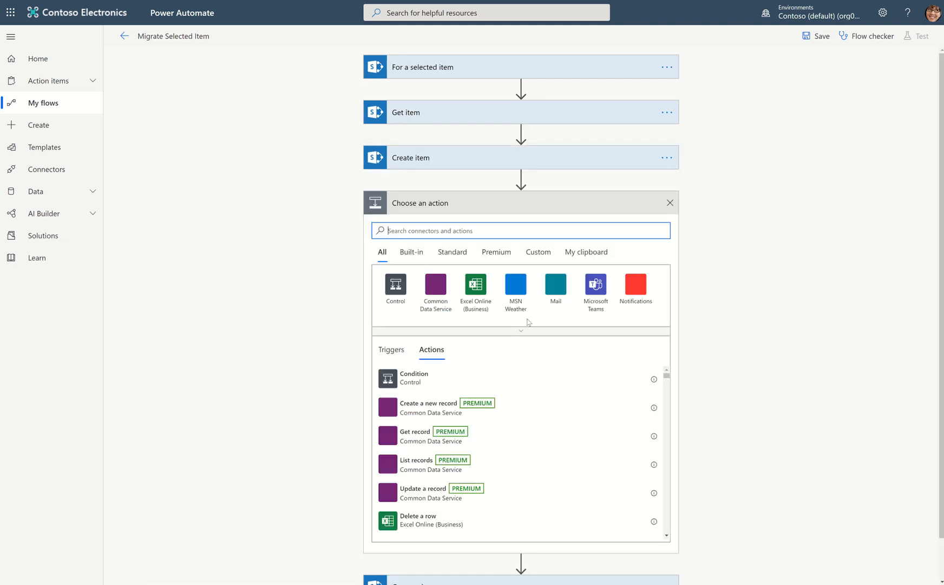
type("add ")
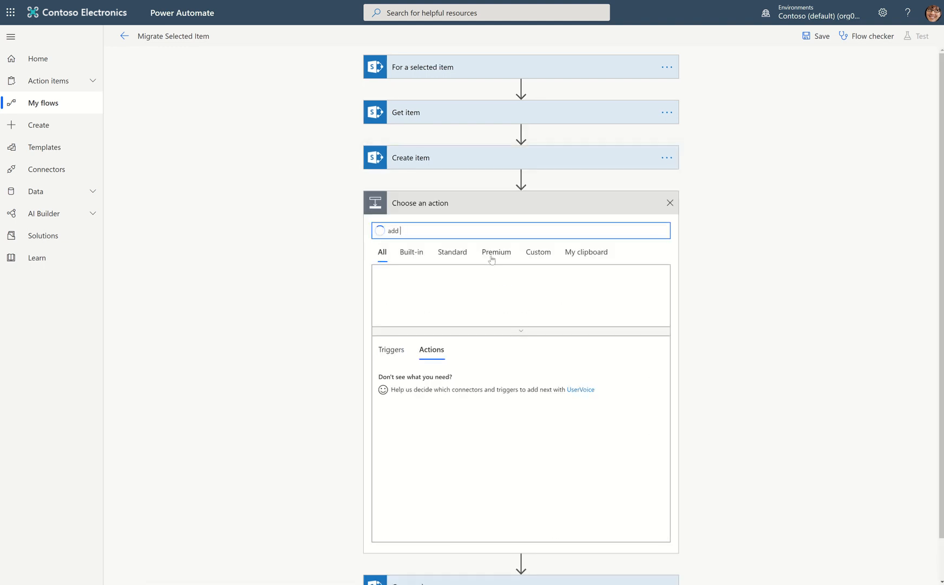
type("attachment")
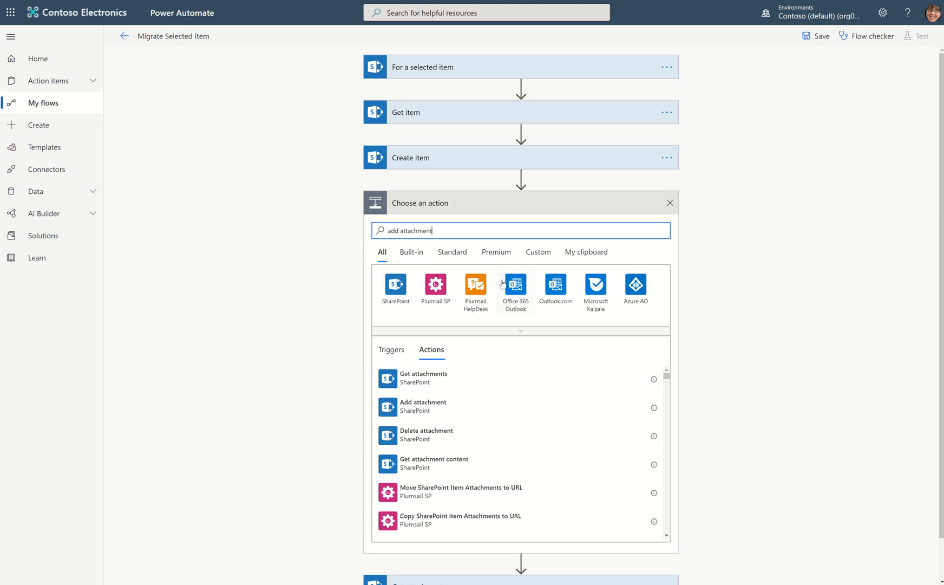
left_click(423, 405)
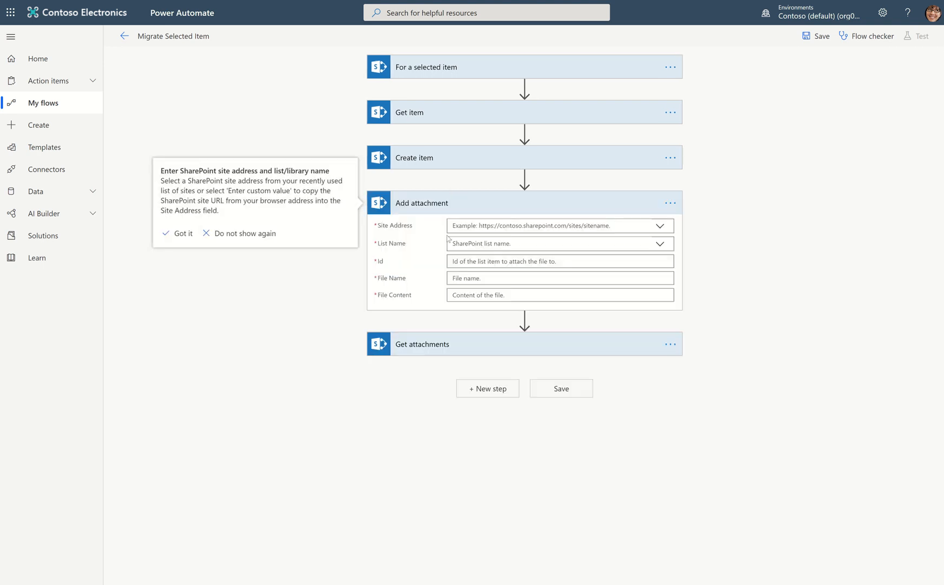
Look through the dynamic content available for Add attachment's File Content for a value that supplies the attachment.
left_click(453, 296)
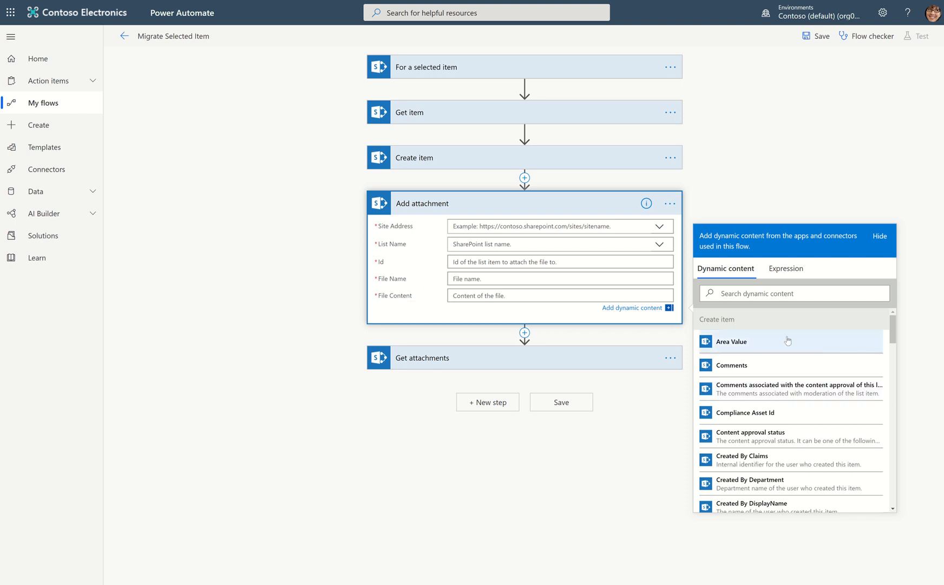
scroll(787, 340, "down", 15)
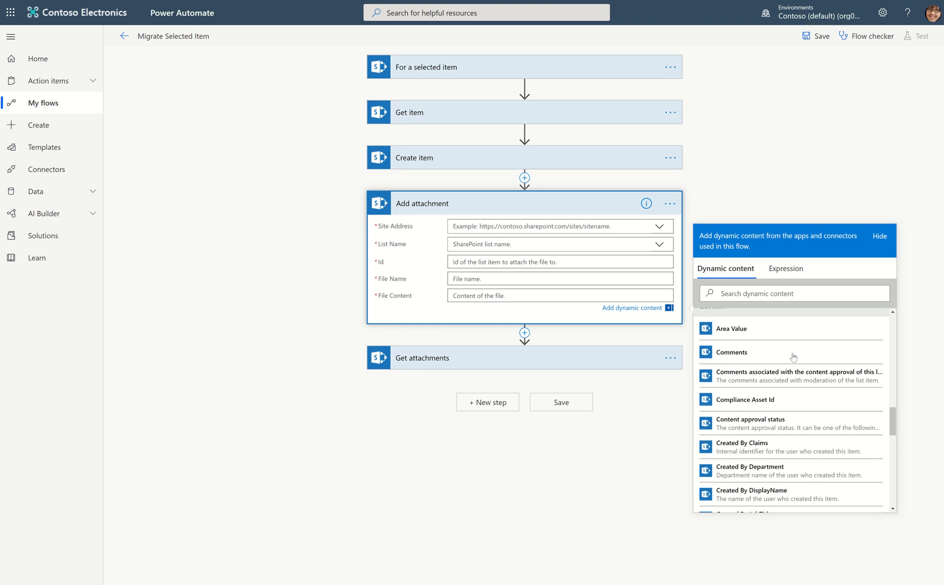
scroll(794, 356, "up", 2)
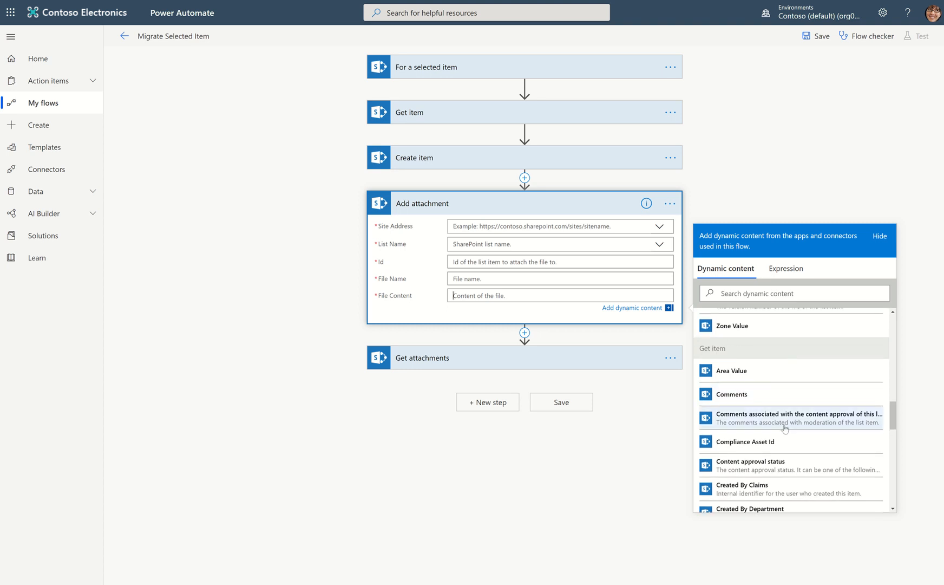
scroll(785, 428, "down", 7)
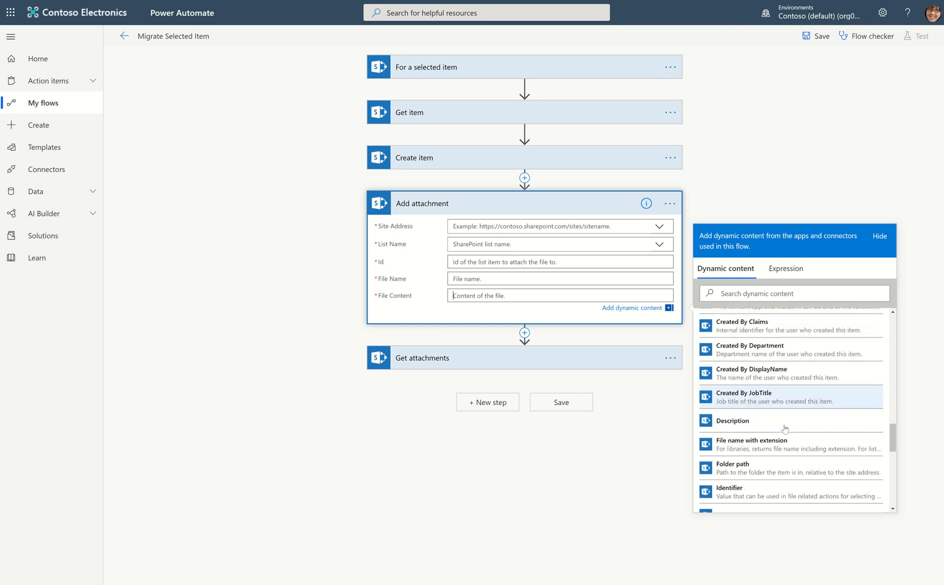
scroll(785, 428, "down", 5)
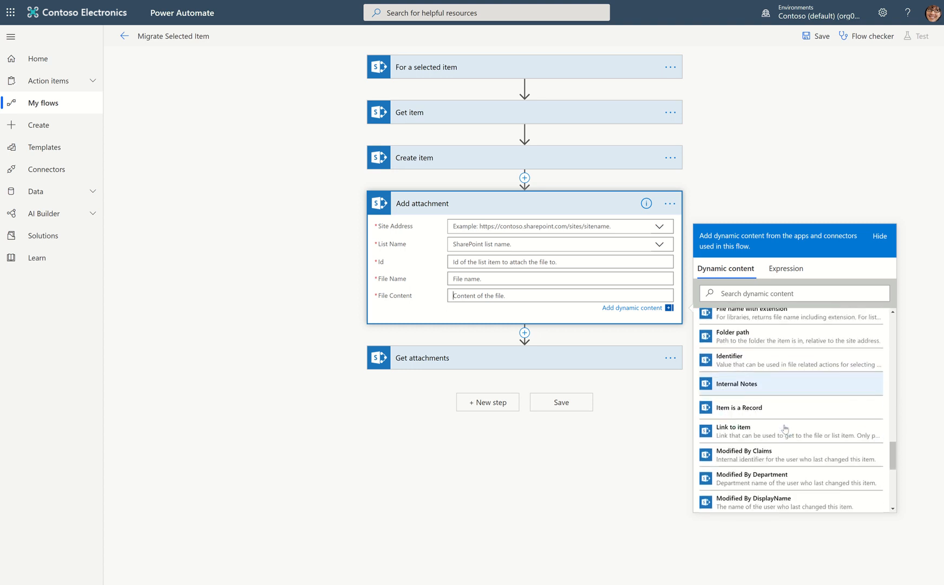
scroll(785, 428, "down", 6)
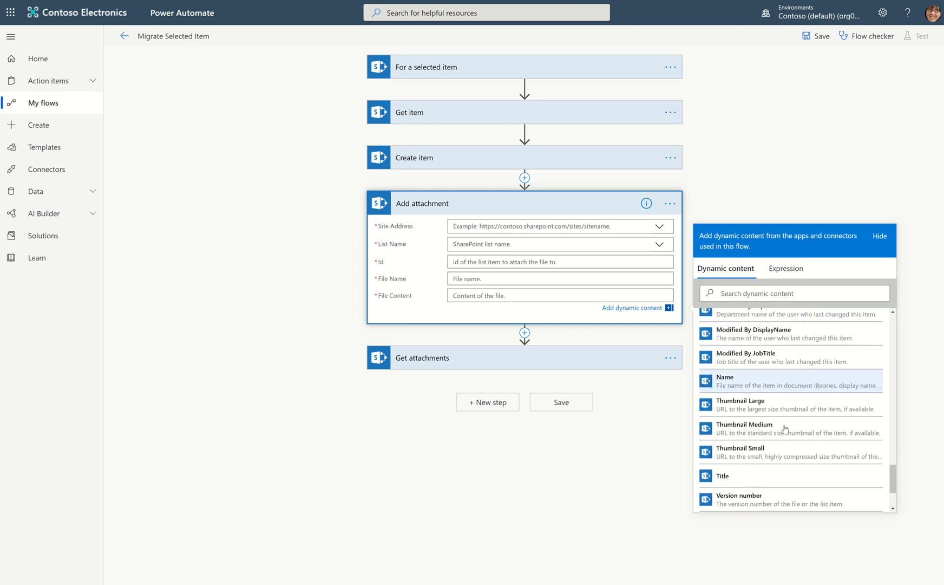
scroll(785, 428, "down", 4)
scroll(785, 427, "up", 9)
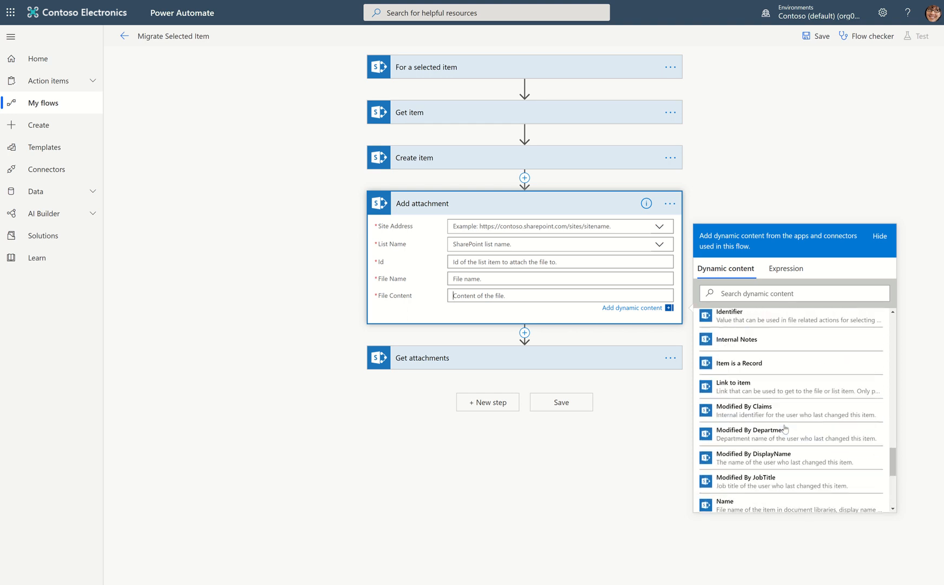
scroll(785, 428, "up", 4)
scroll(785, 428, "down", 14)
scroll(785, 428, "up", 5)
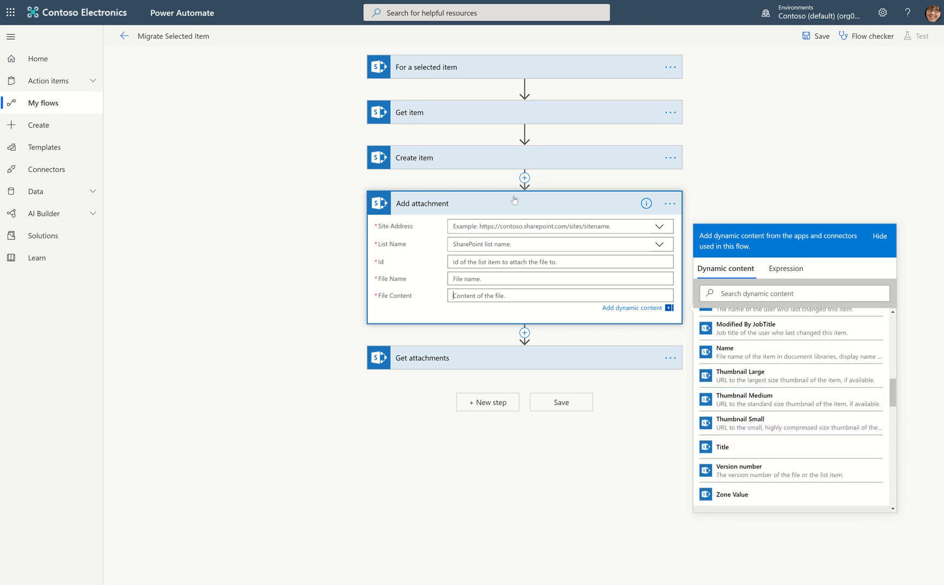
Delete the Add attachment action from the flow.
left_click(669, 203)
left_click(714, 318)
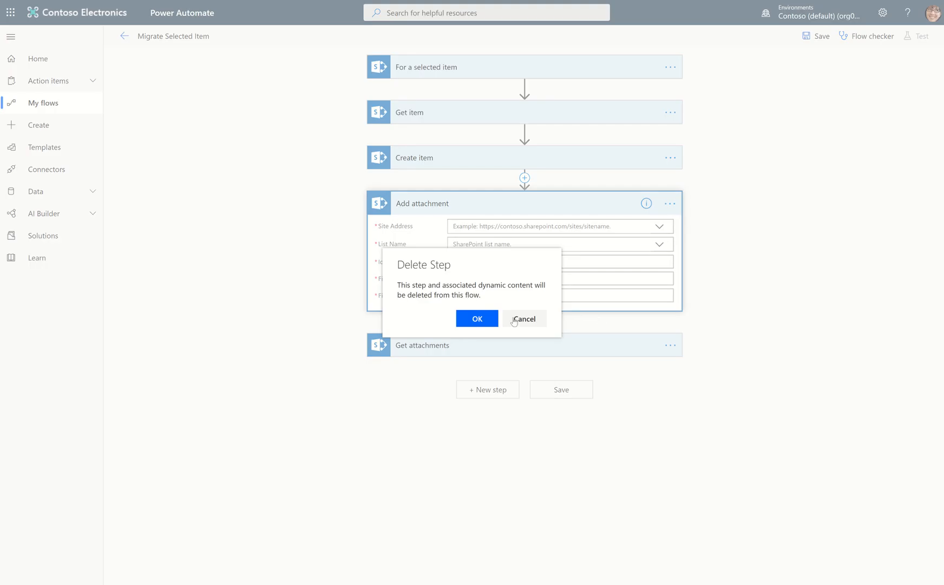
left_click(477, 318)
Expand the Get attachments action and set its site address to Environmental Controls and its list name to EnvironmentalLog.
left_click(509, 202)
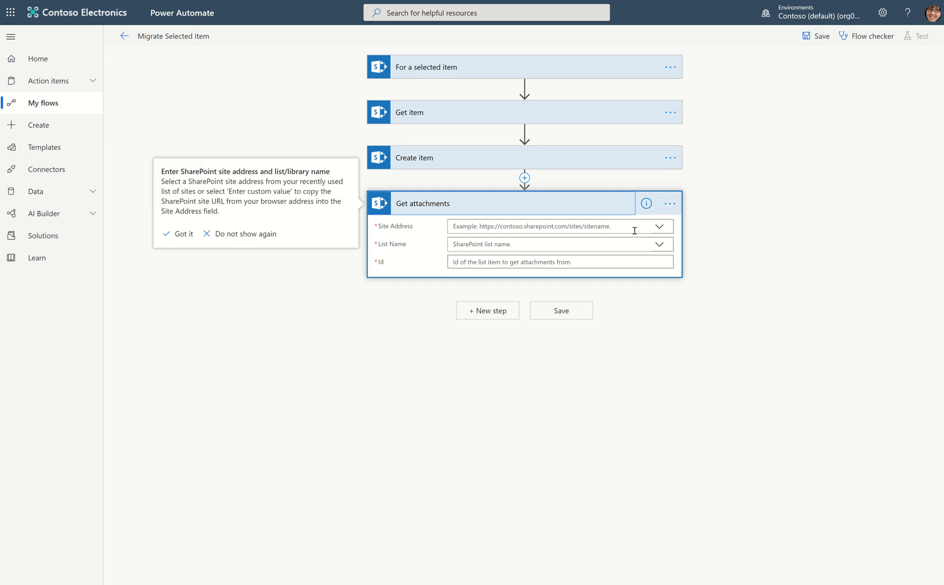
left_click(658, 226)
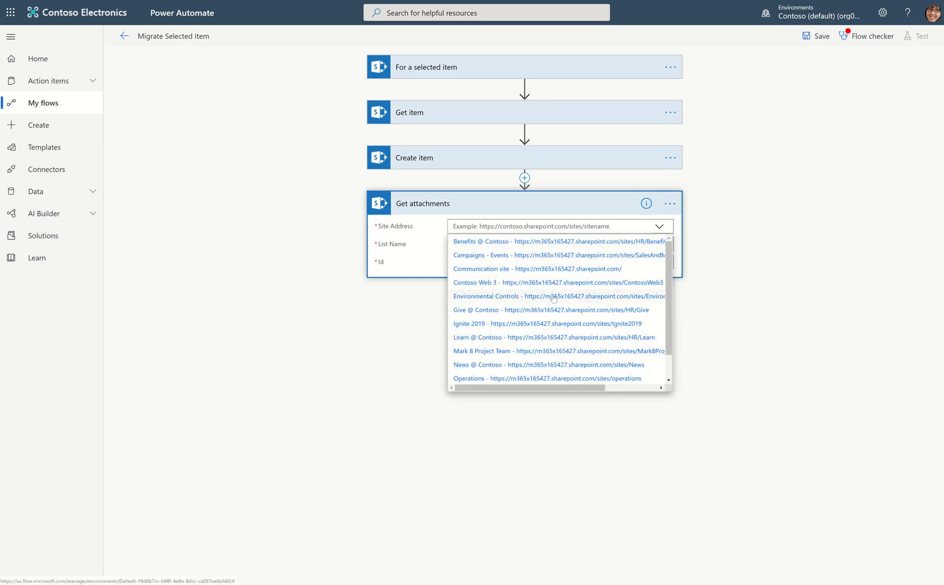
left_click(552, 297)
left_click(659, 257)
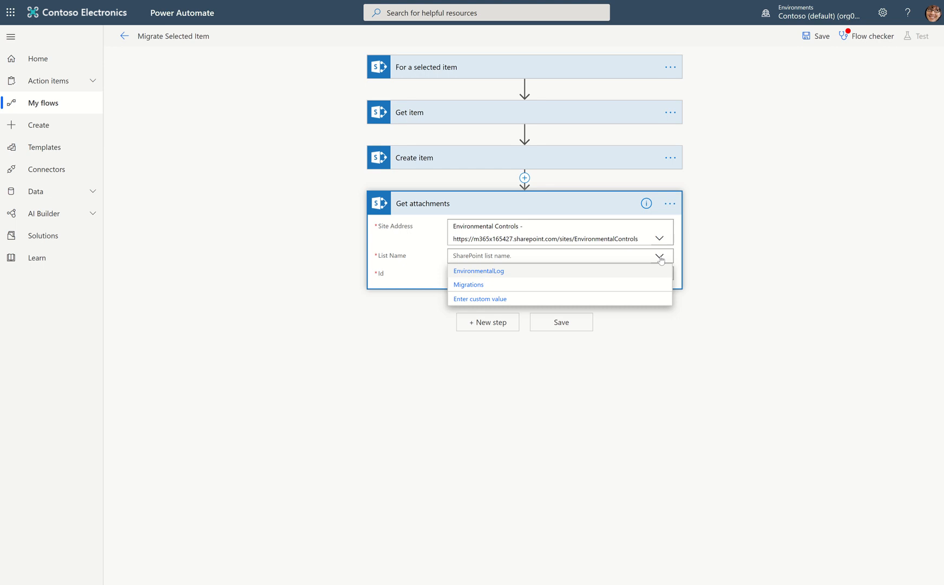
left_click(466, 271)
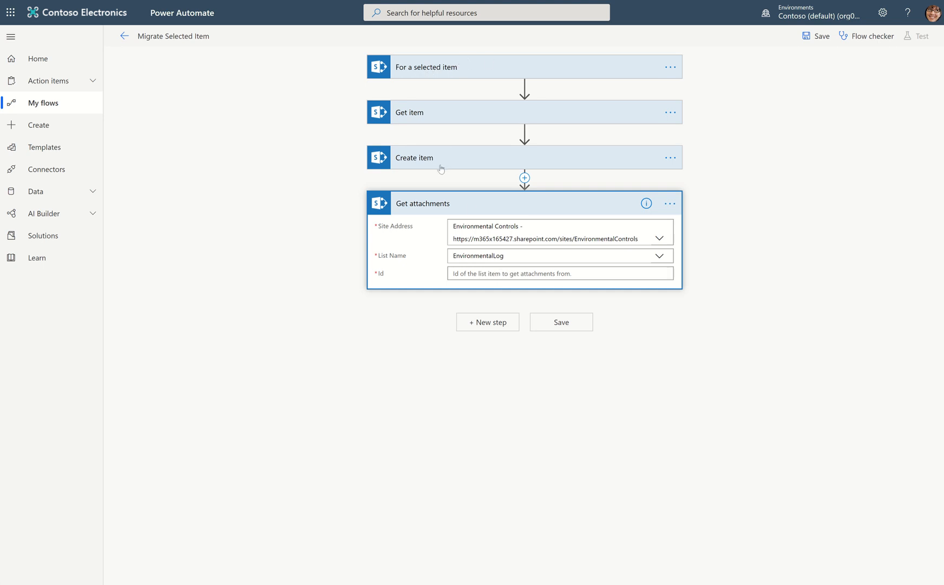
Set the Id of Get attachments to the dynamic content value ID from the For a selected item trigger.
left_click(481, 274)
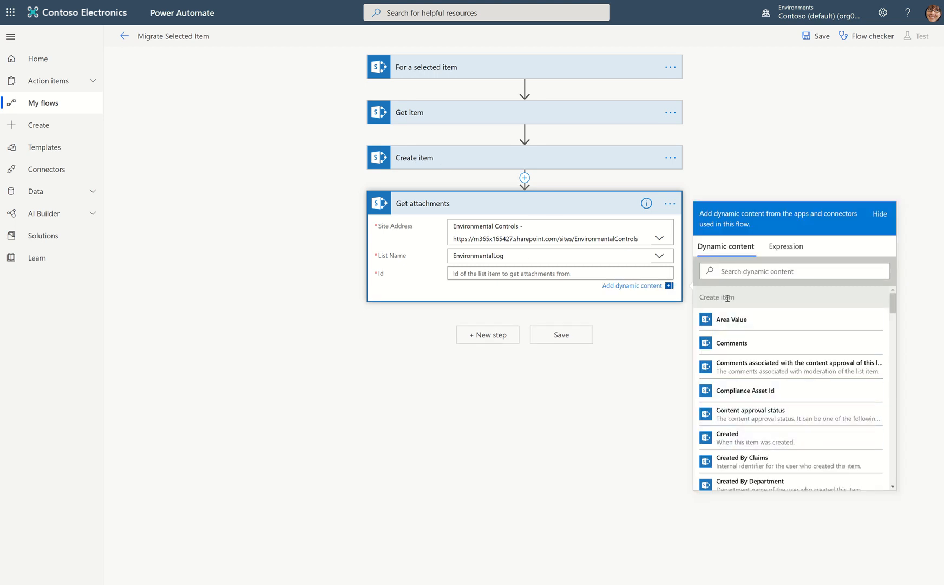
scroll(727, 298, "down", 15)
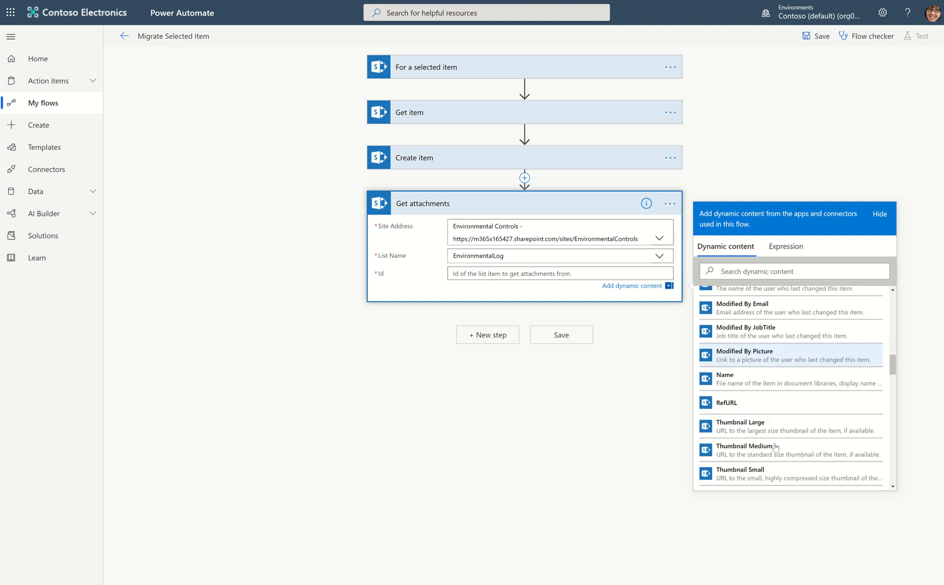
scroll(776, 447, "down", 3)
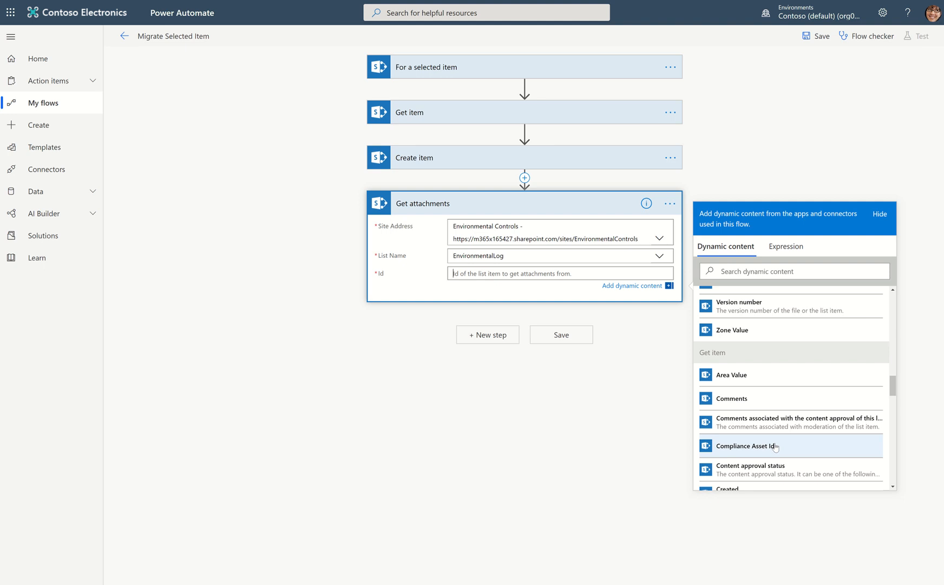
scroll(794, 422, "down", 10)
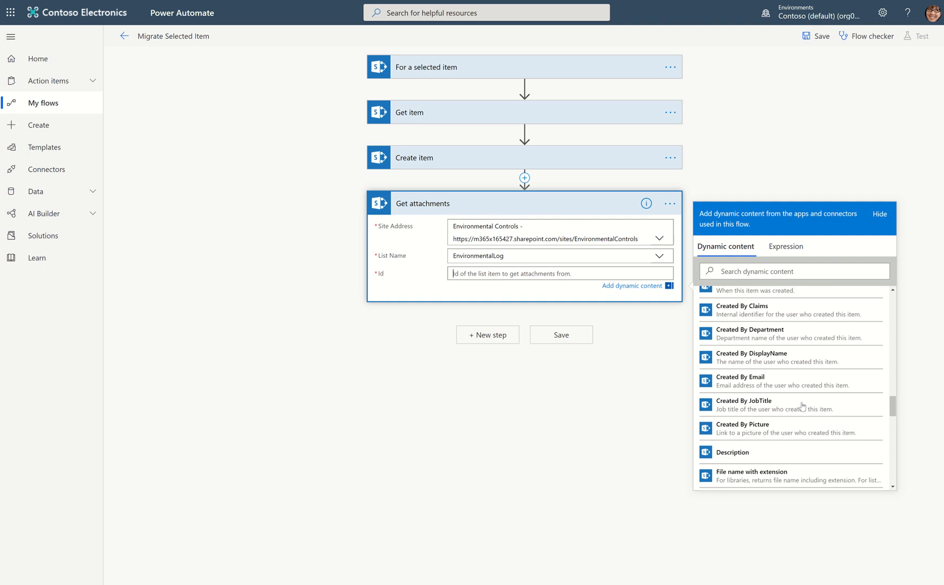
scroll(791, 390, "down", 10)
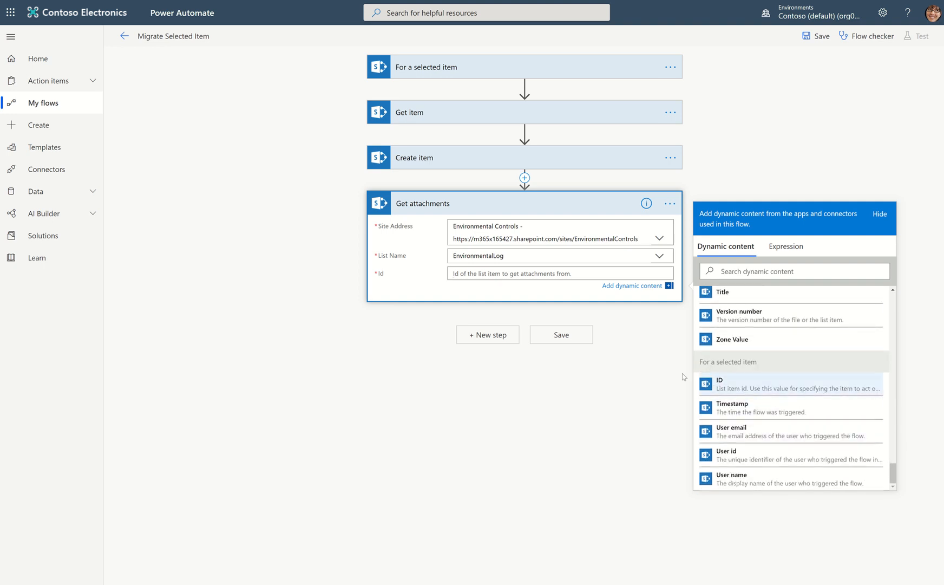
left_click(736, 393)
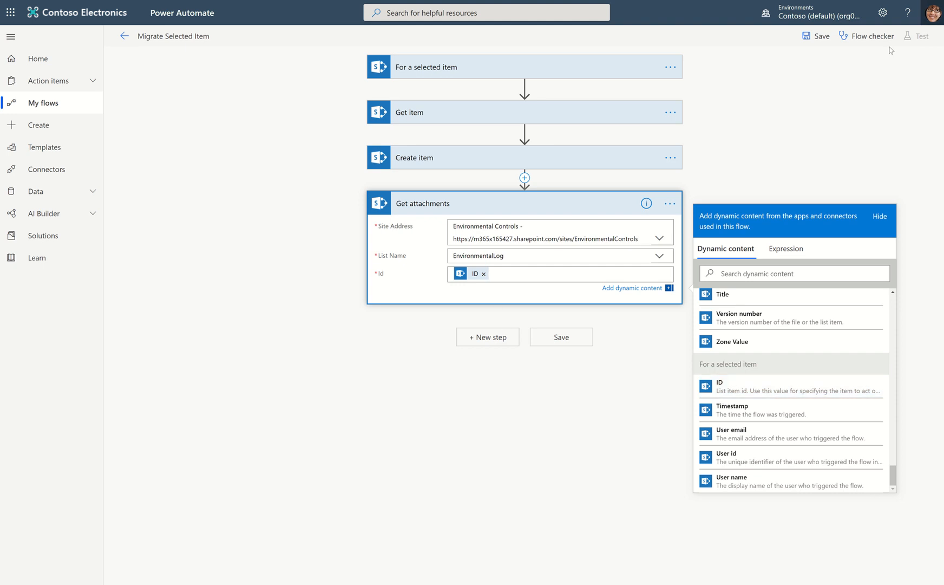
Save the flow, dismiss the site address tips, and leave the editor for the list of flows.
left_click(817, 39)
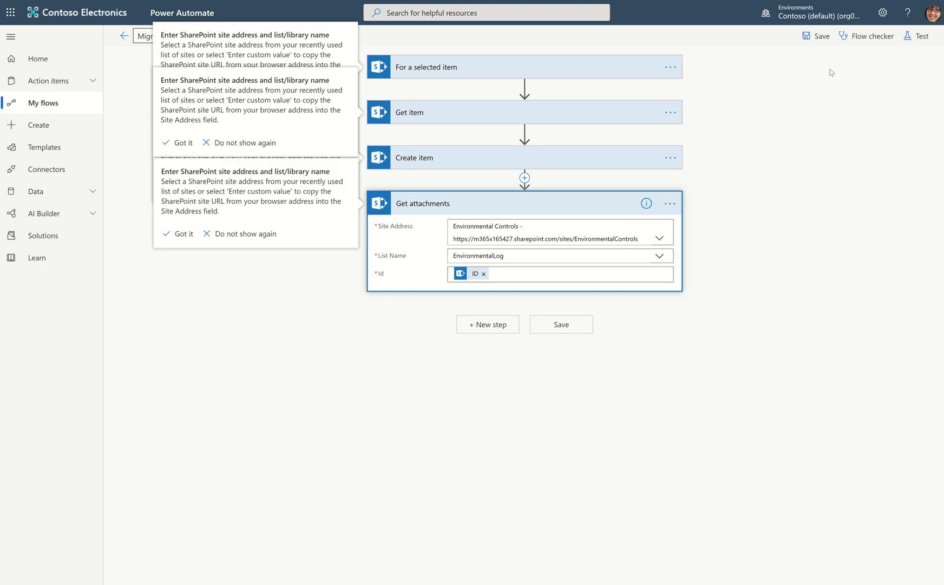
left_click(184, 143)
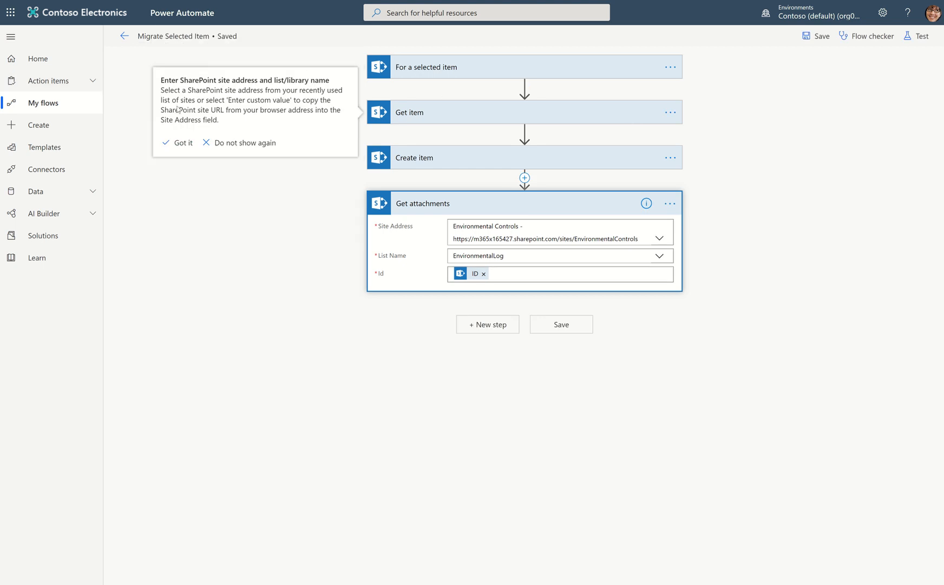
left_click(181, 142)
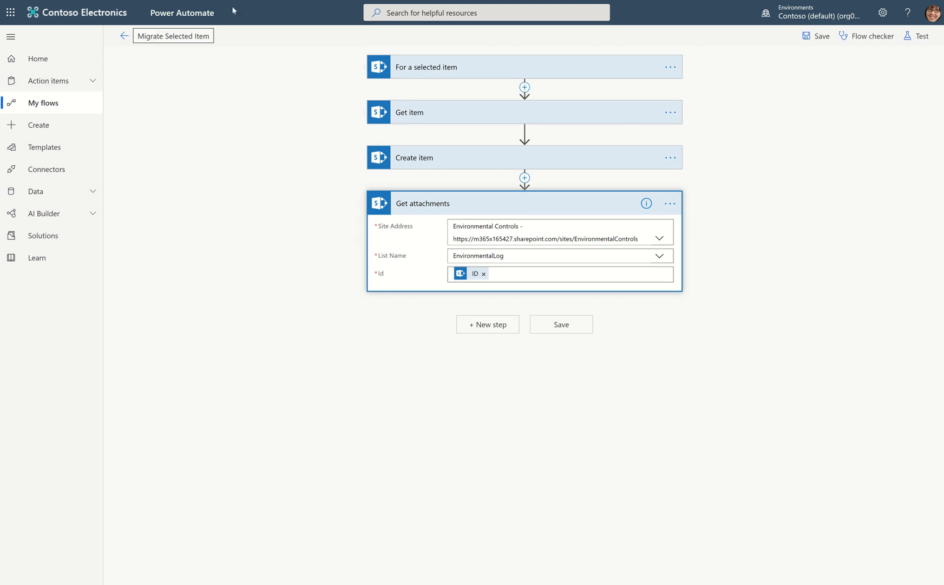
left_click(834, 37)
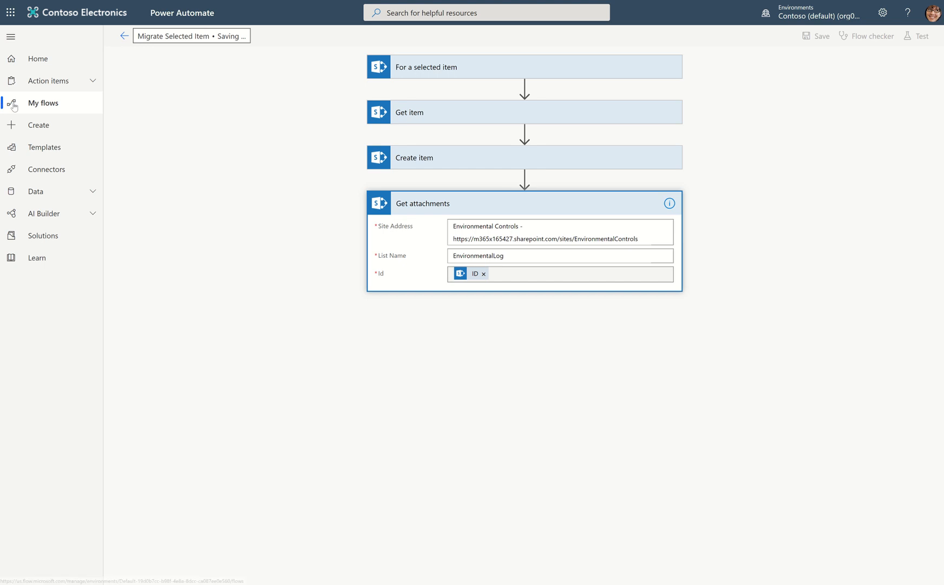
left_click(47, 107)
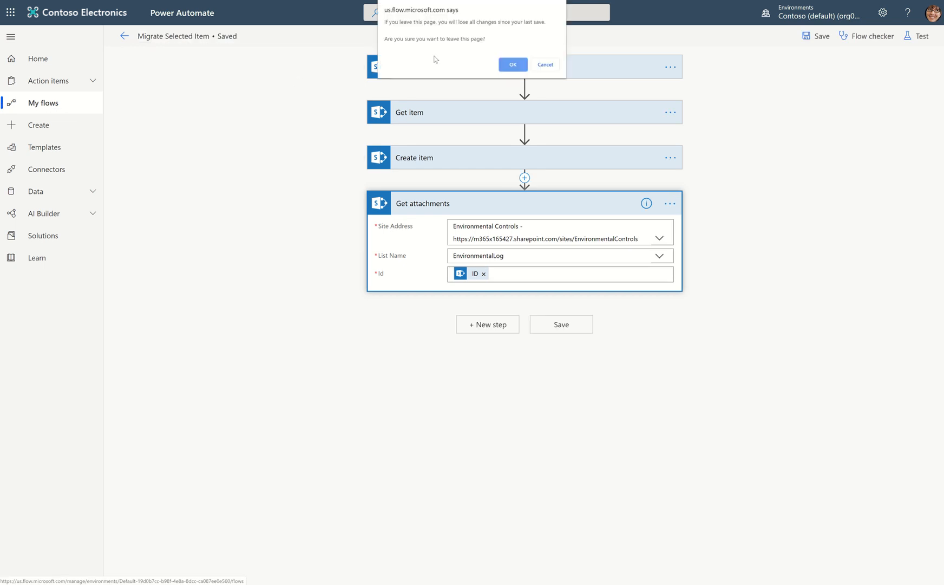
left_click(512, 65)
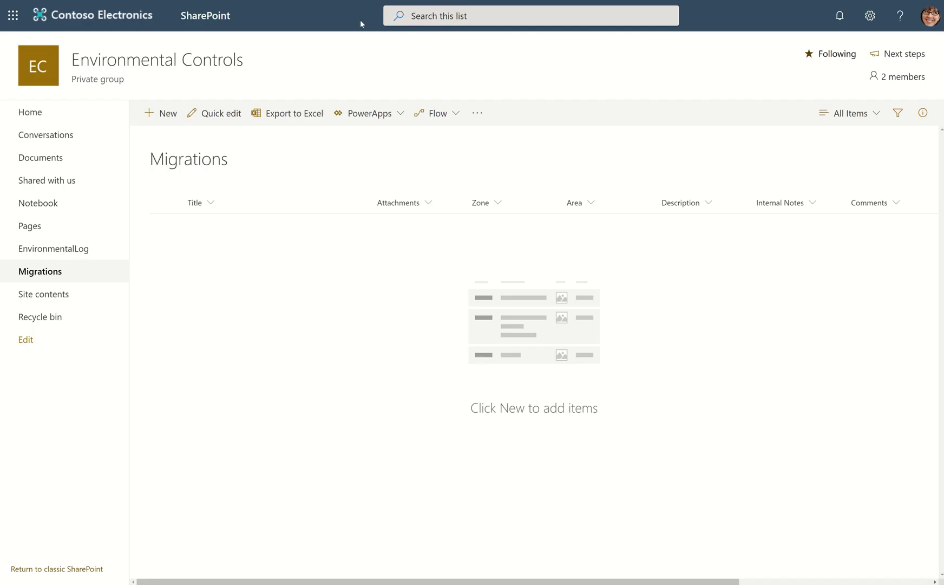
Switch to SharePoint and run the Migrate Selected Item flow on the EnvironmentalLog item about the bear entry on the south side.
left_click(53, 251)
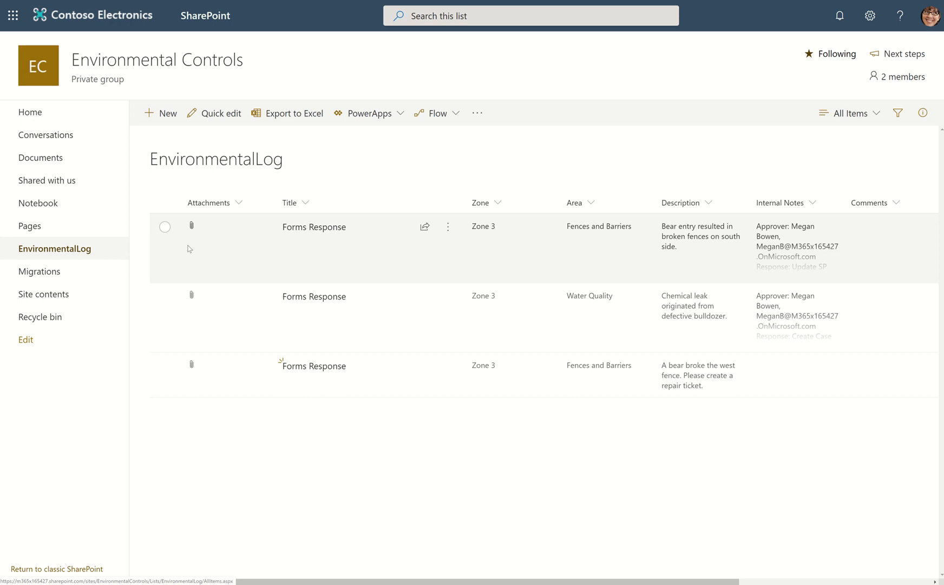
left_click(169, 230)
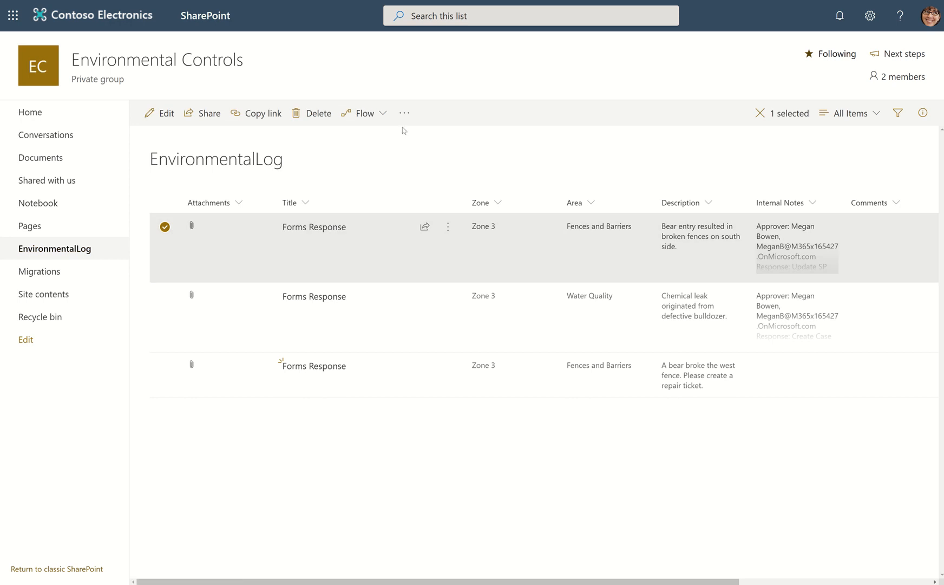
left_click(391, 121)
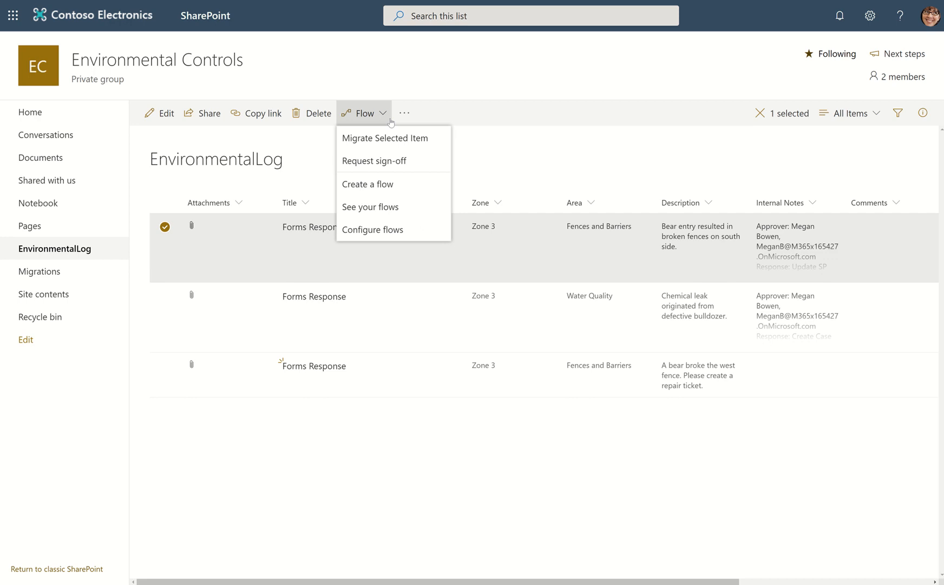
left_click(368, 142)
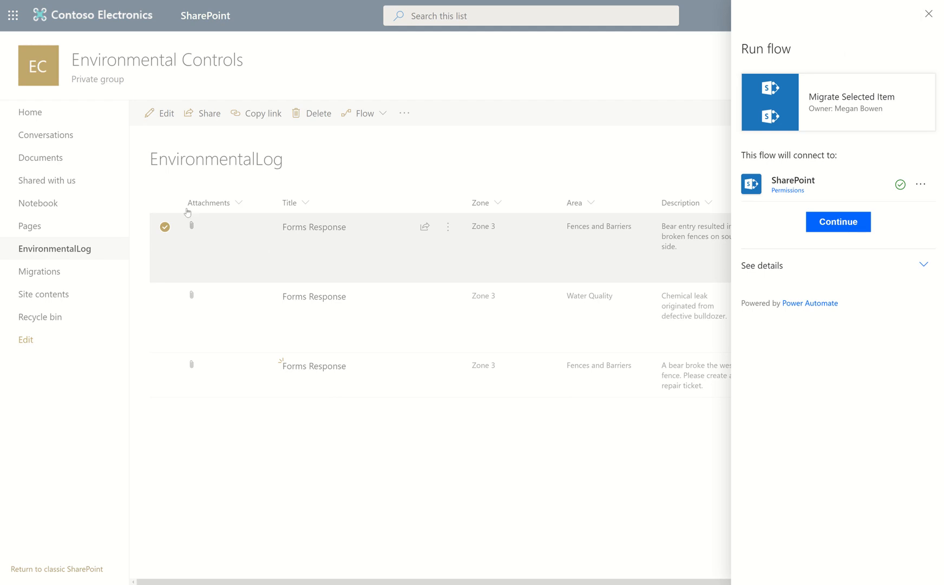
left_click(848, 227)
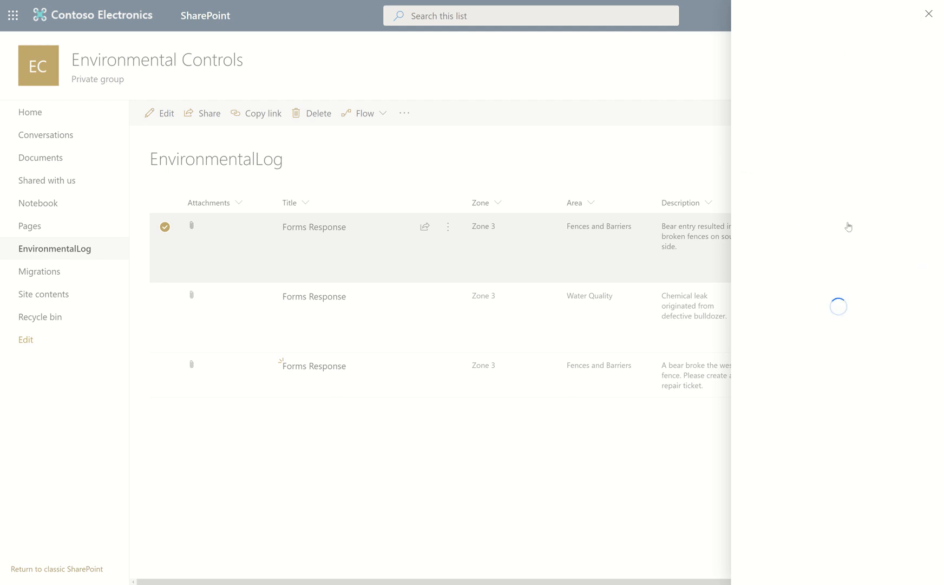
left_click(772, 154)
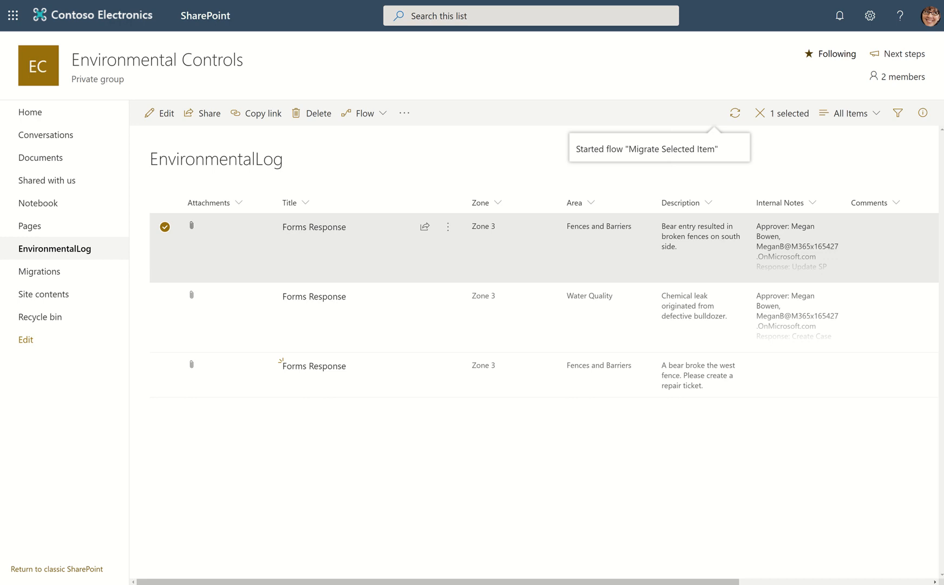
Open the Migrations list and delete the migrated Forms Response item.
left_click(35, 272)
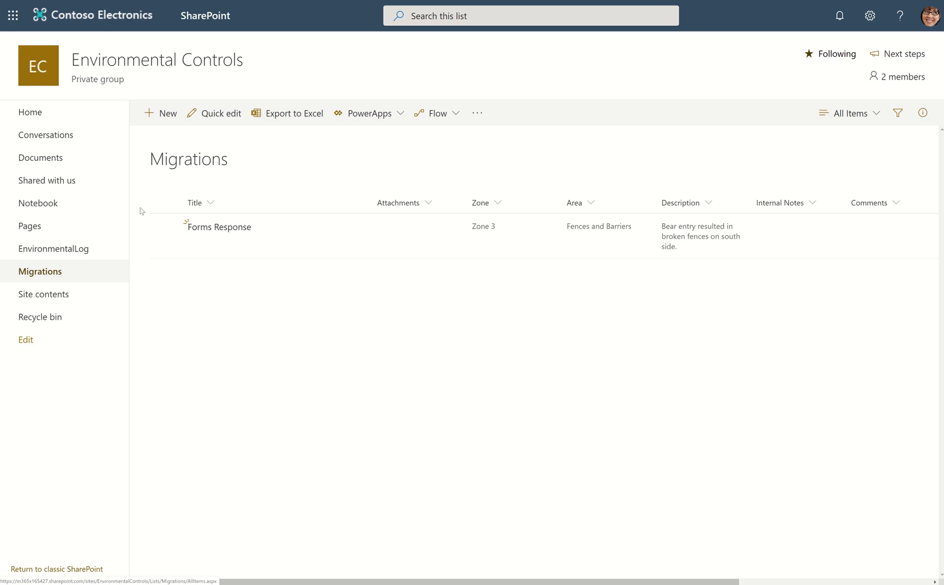
left_click(165, 226)
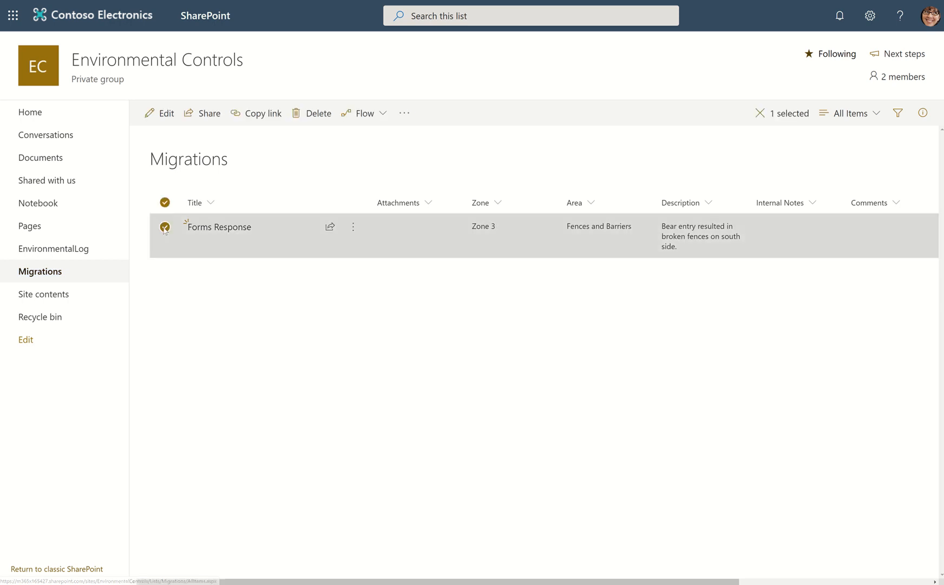
left_click(317, 125)
left_click(479, 327)
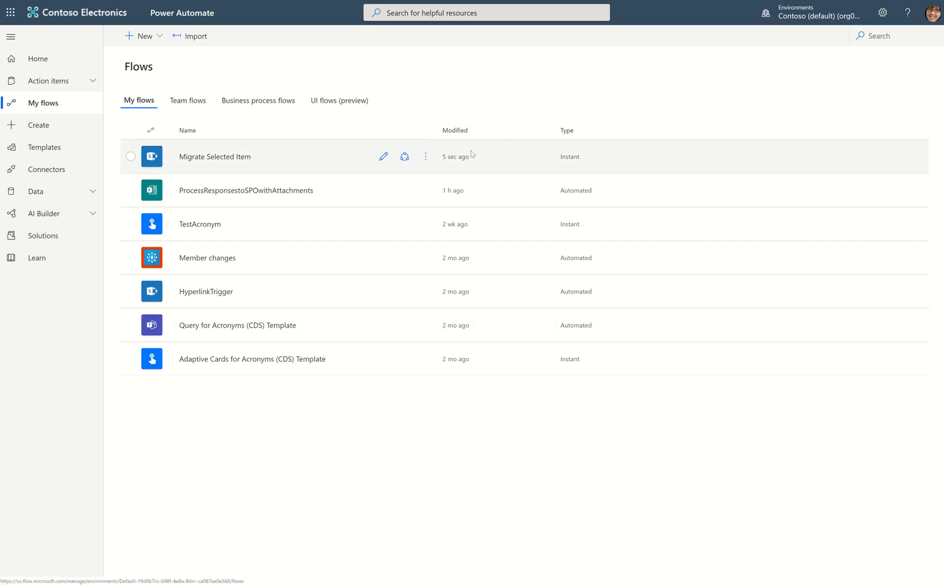
left_click(384, 156)
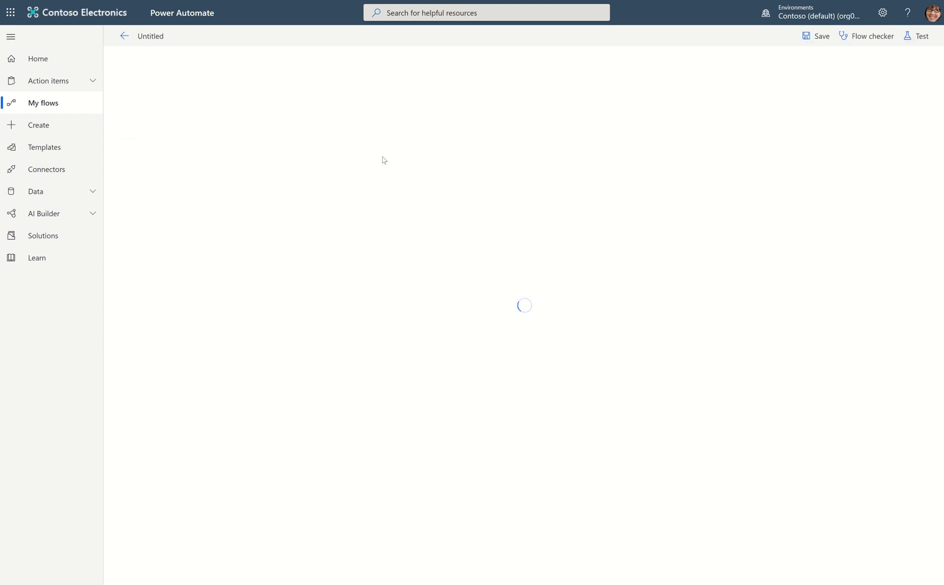
left_click(40, 102)
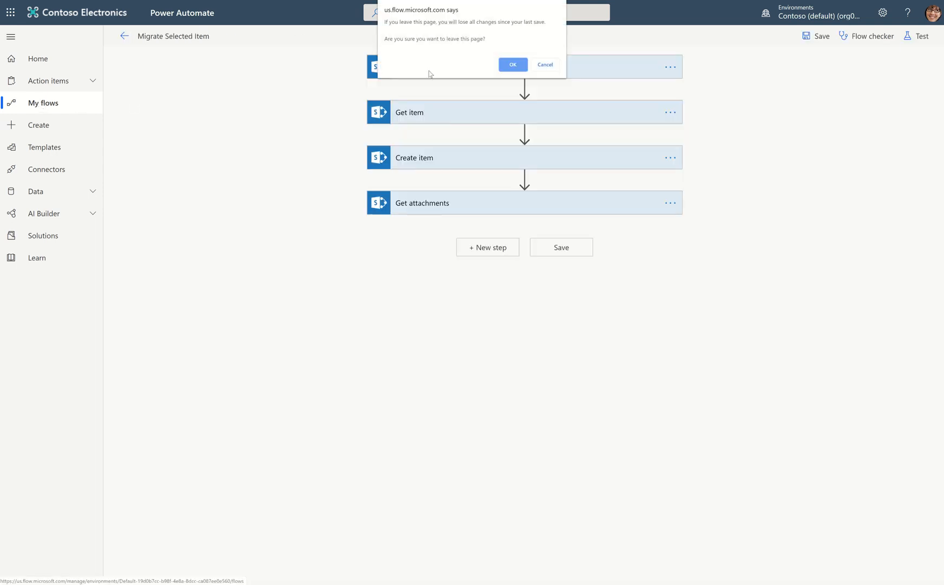
left_click(511, 64)
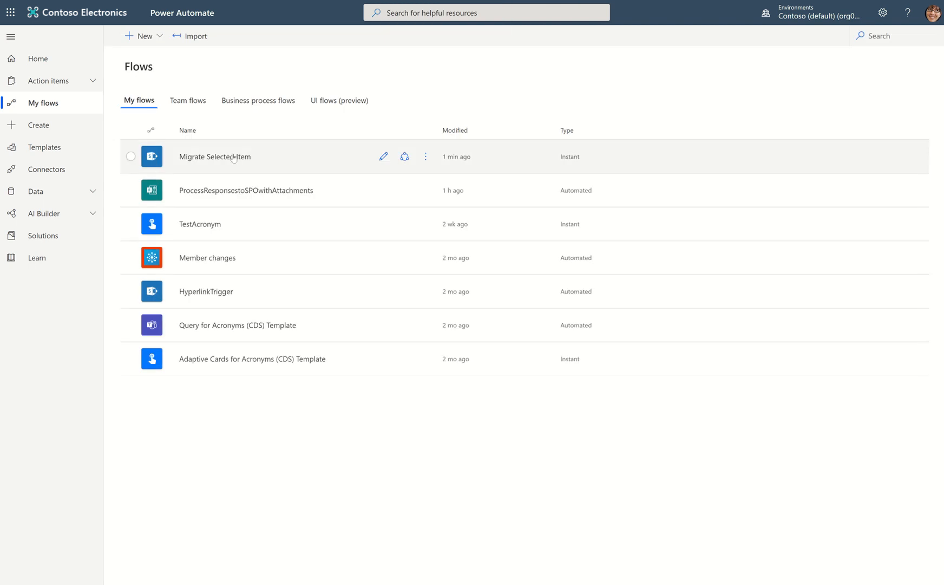
Open the latest run of the Migrate Selected Item flow and examine the inputs and outputs of its Get item action.
left_click(233, 156)
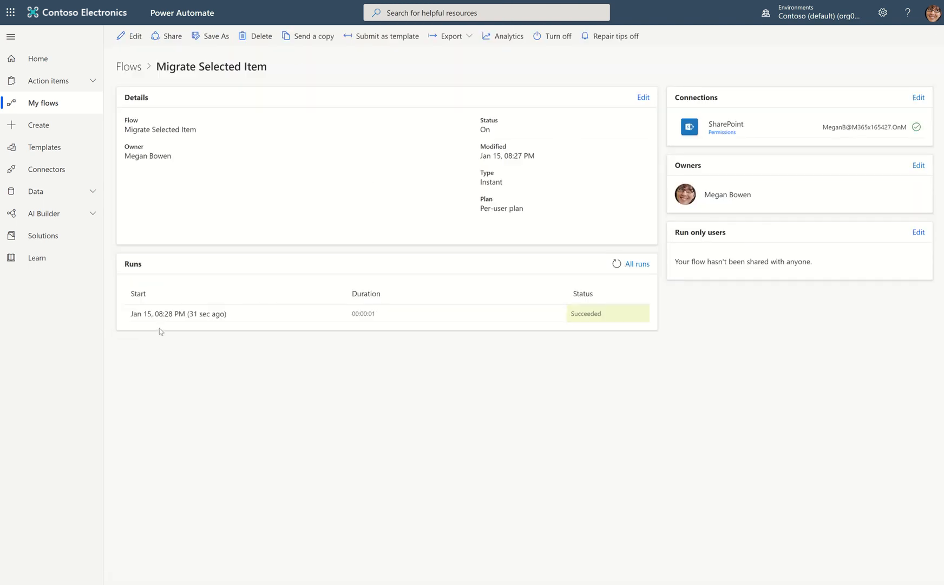
left_click(172, 315)
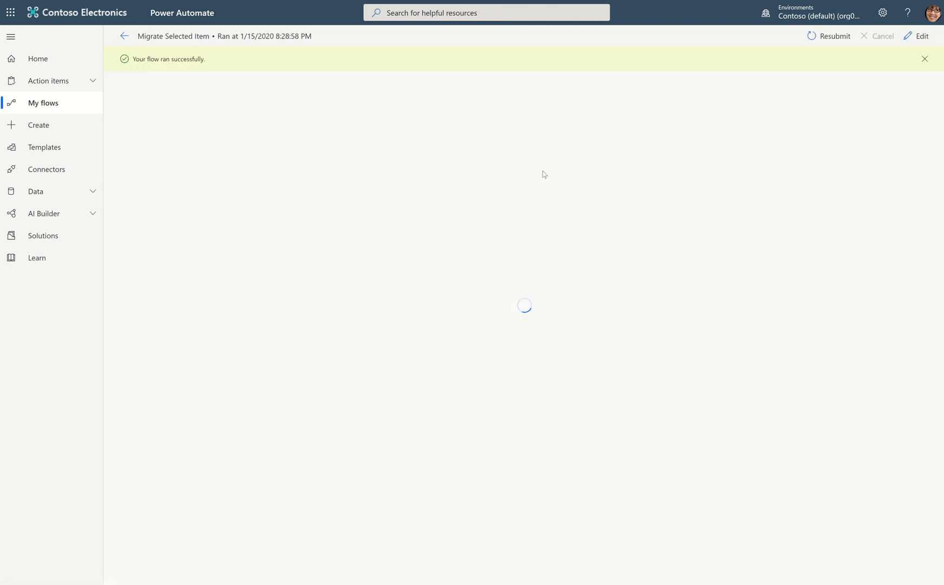
left_click(455, 145)
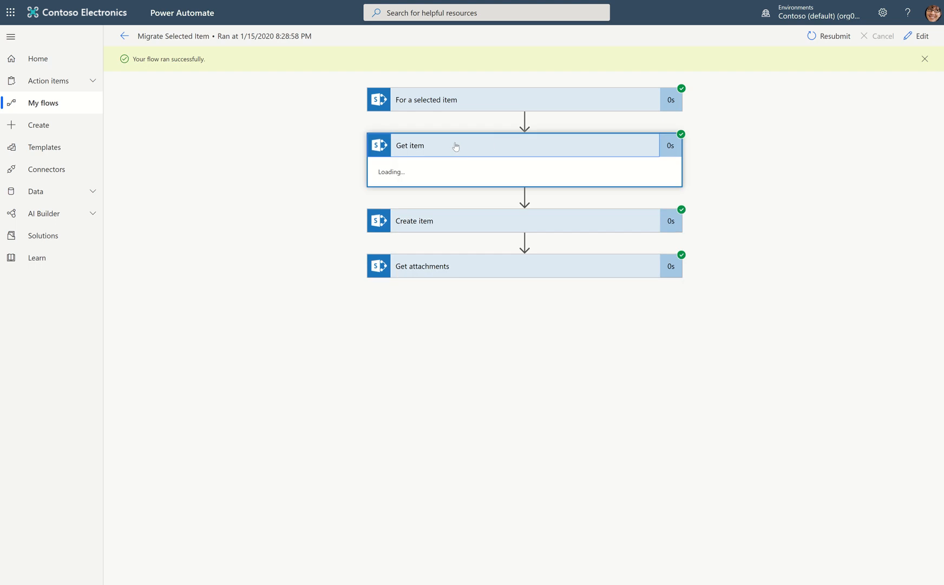
scroll(493, 359, "down", 2)
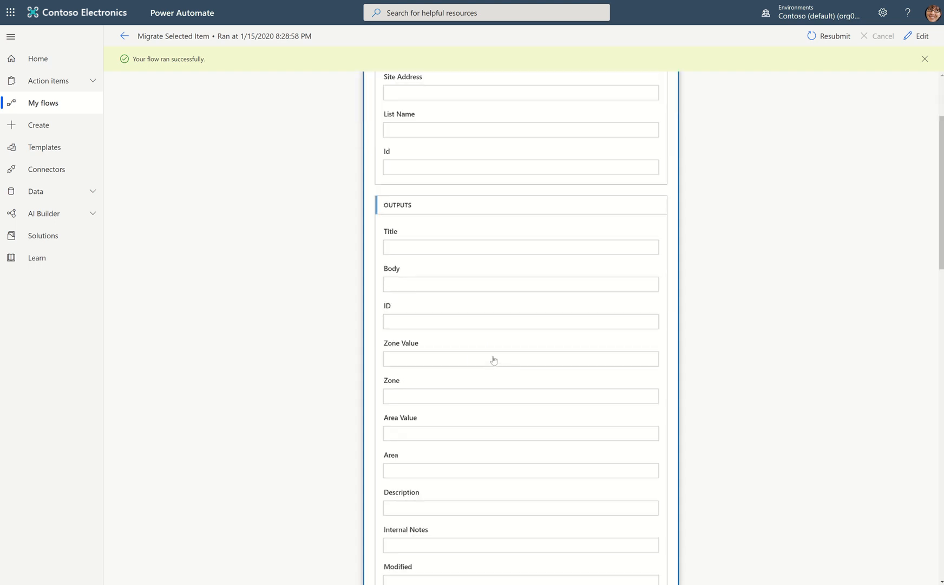
scroll(494, 359, "down", 3)
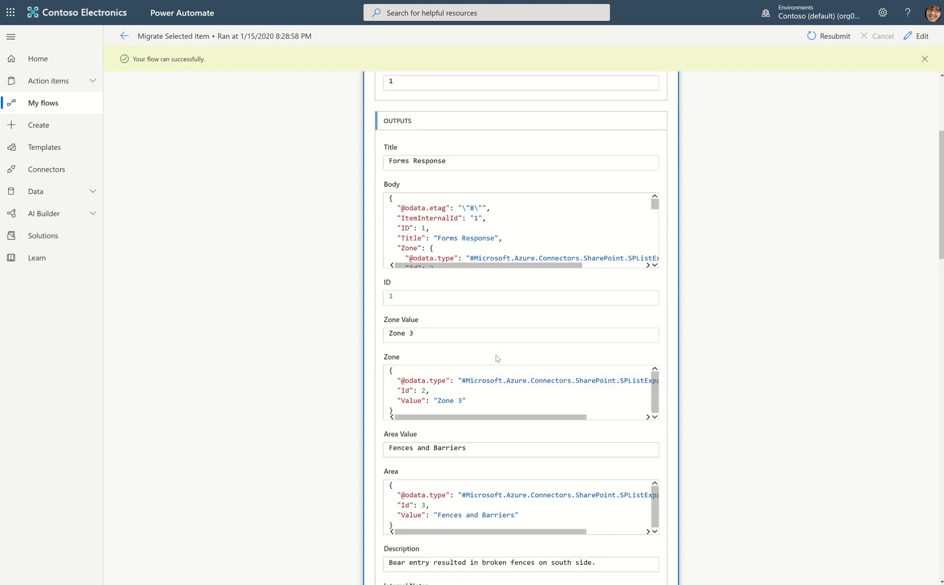
scroll(497, 357, "down", 5)
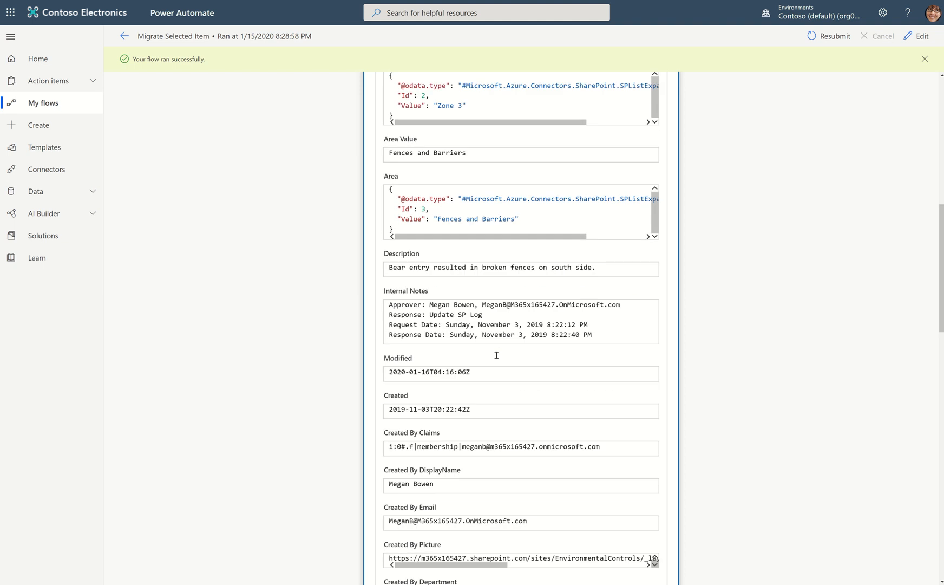
scroll(497, 358, "down", 1)
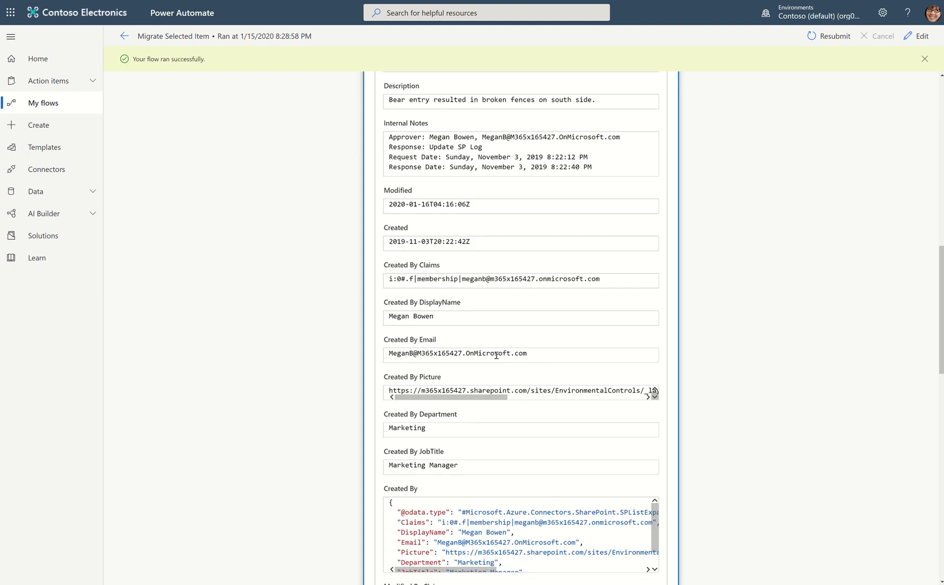
scroll(496, 355, "up", 2)
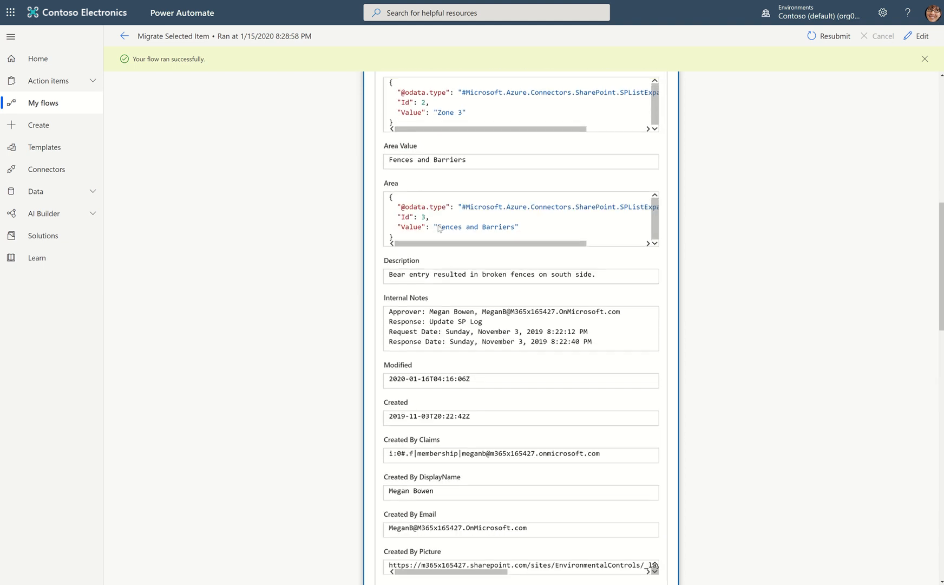
scroll(412, 220, "up", 5)
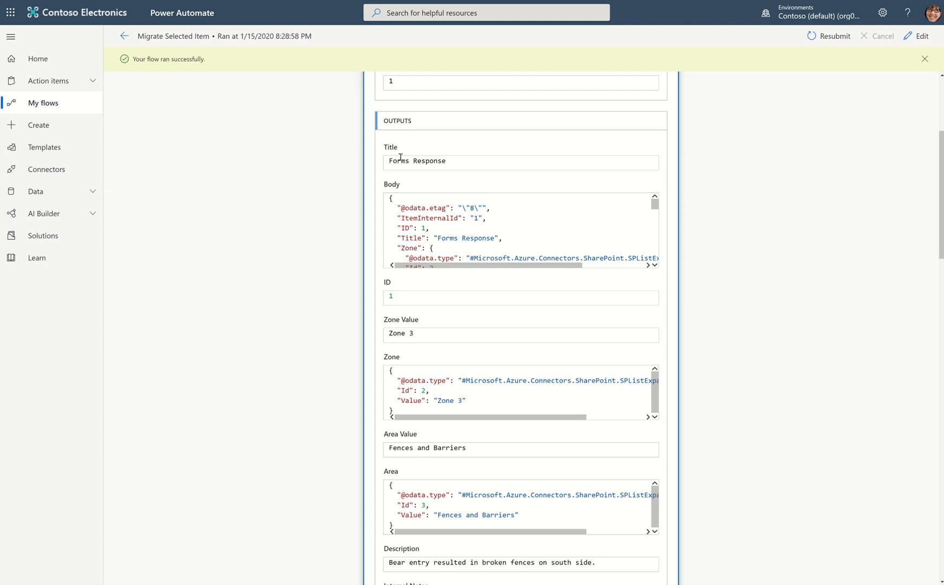
Review the Get item outputs field by field, from the title through the Created By and Modified By details.
left_click_drag(394, 121, 421, 121)
scroll(547, 322, "down", 2)
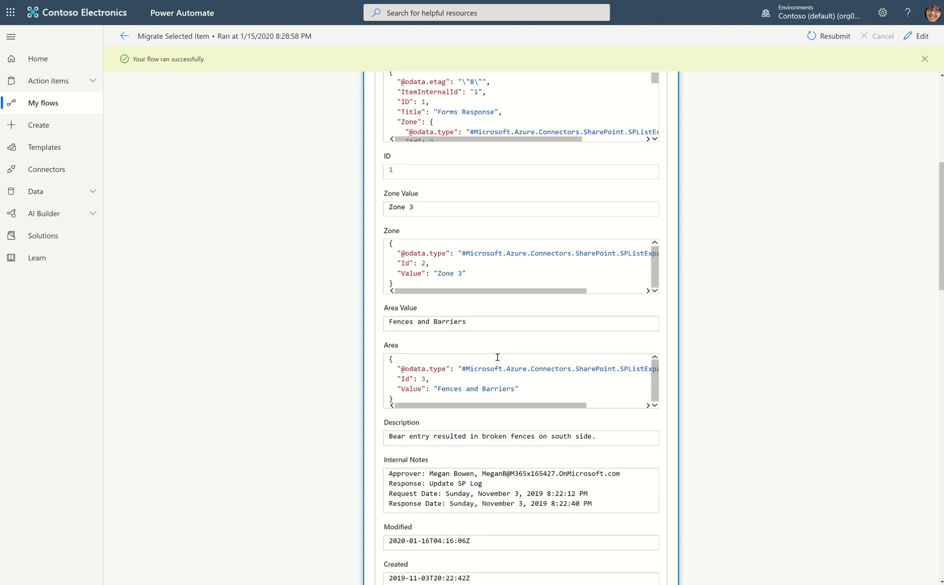
scroll(449, 292, "down", 2)
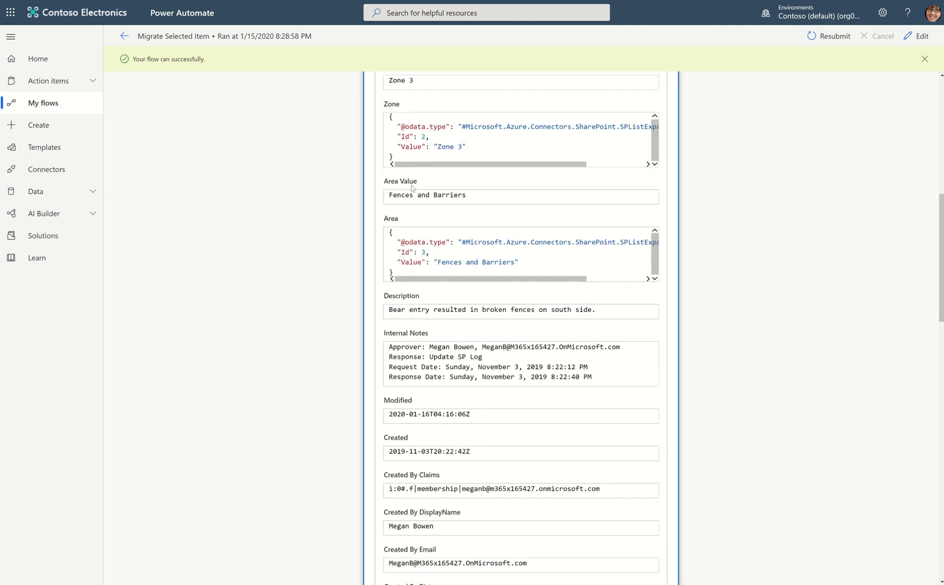
scroll(423, 297, "down", 2)
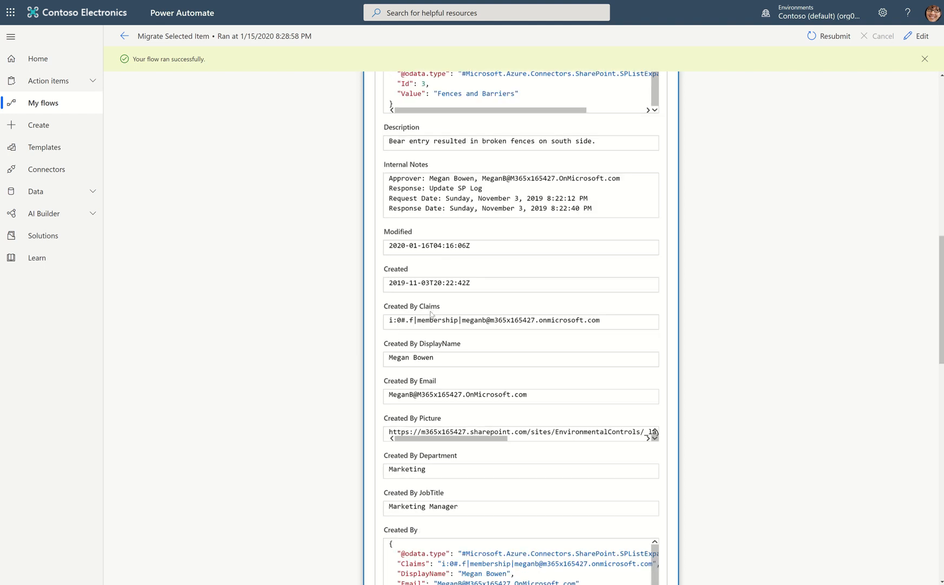
scroll(456, 373, "down", 2)
scroll(456, 374, "down", 6)
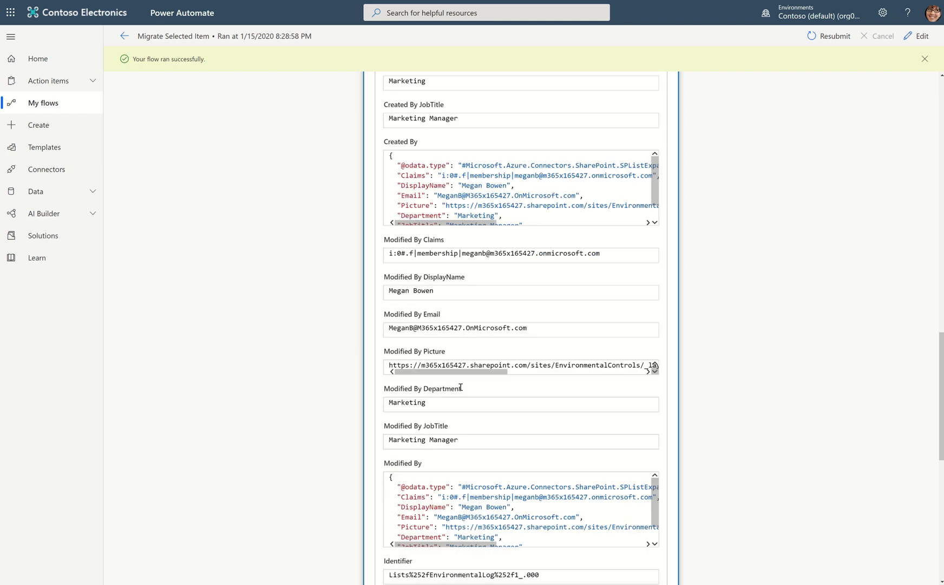
scroll(460, 386, "up", 9)
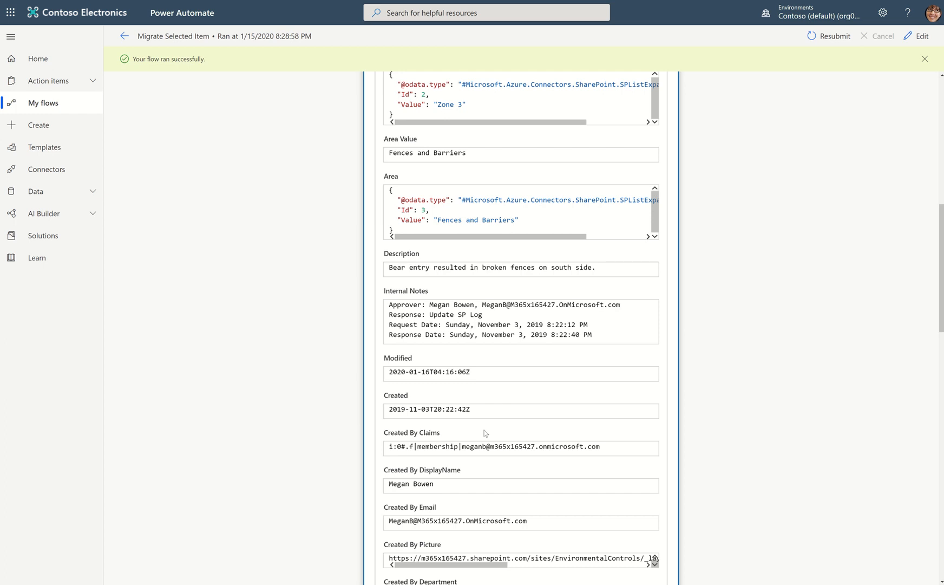
scroll(494, 404, "up", 8)
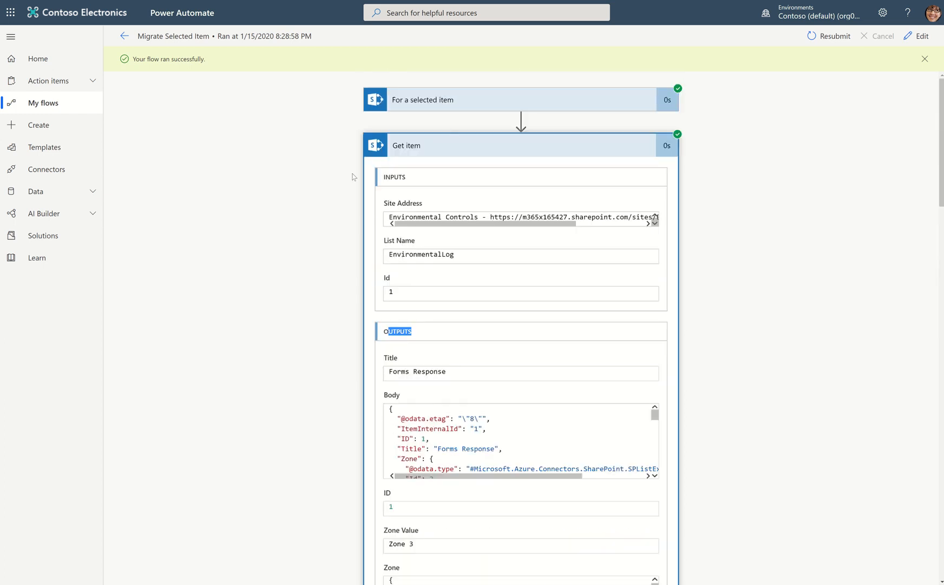
Check the outputs of the For a selected item trigger and the Has attachments value returned by Get item.
left_click(487, 110)
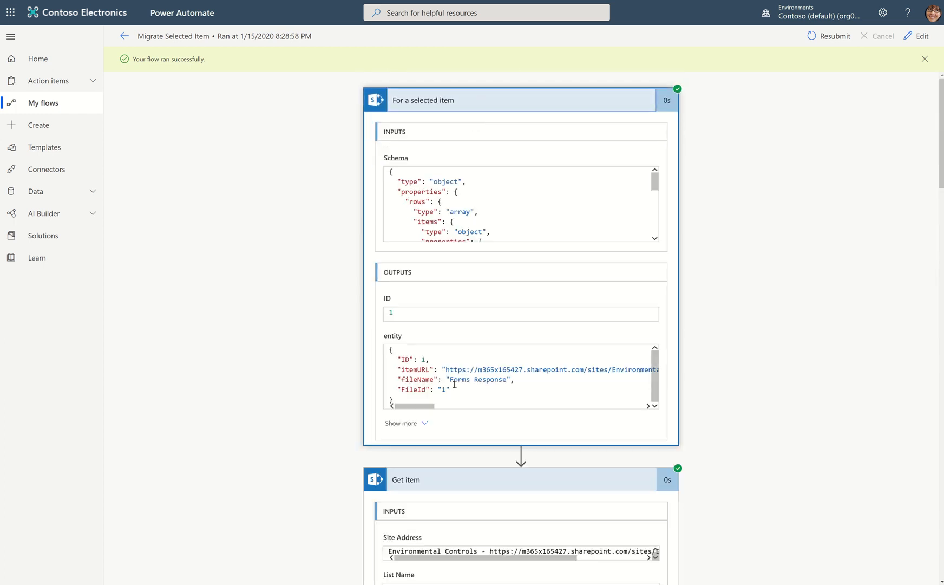
left_click(461, 106)
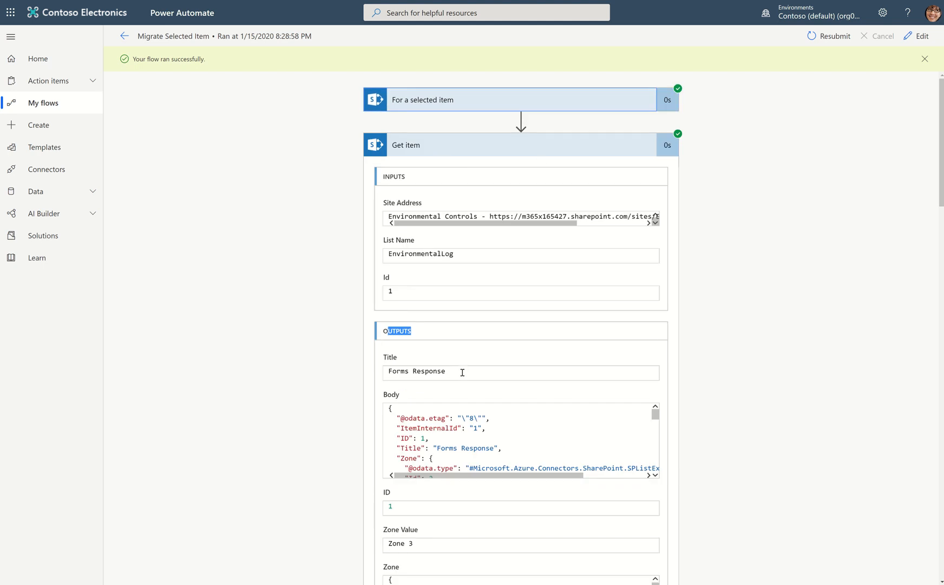
scroll(462, 372, "down", 10)
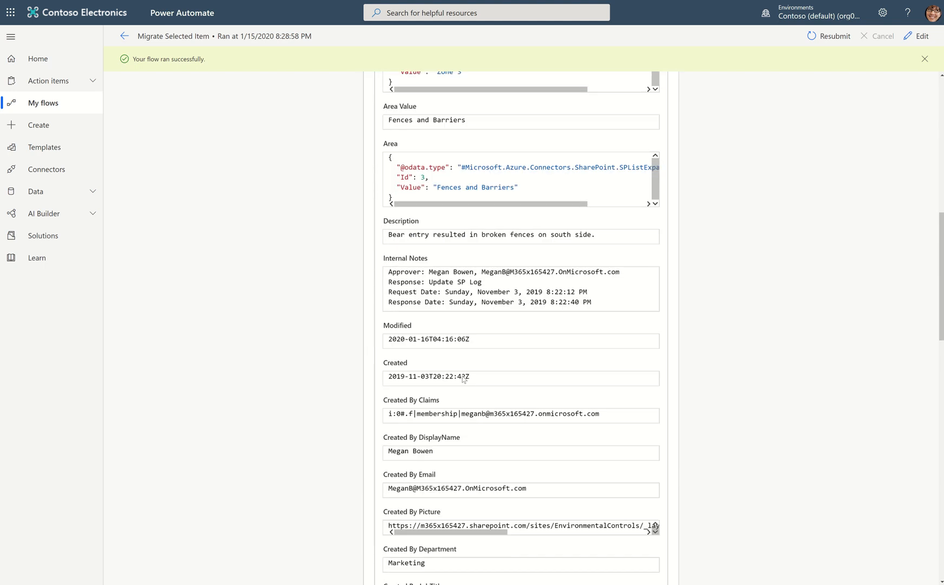
scroll(464, 379, "down", 11)
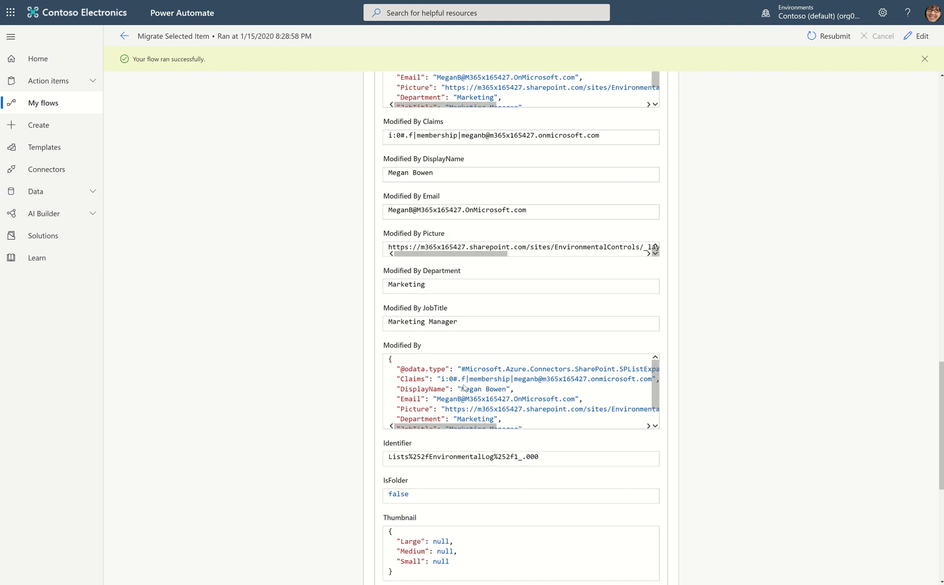
scroll(463, 387, "down", 5)
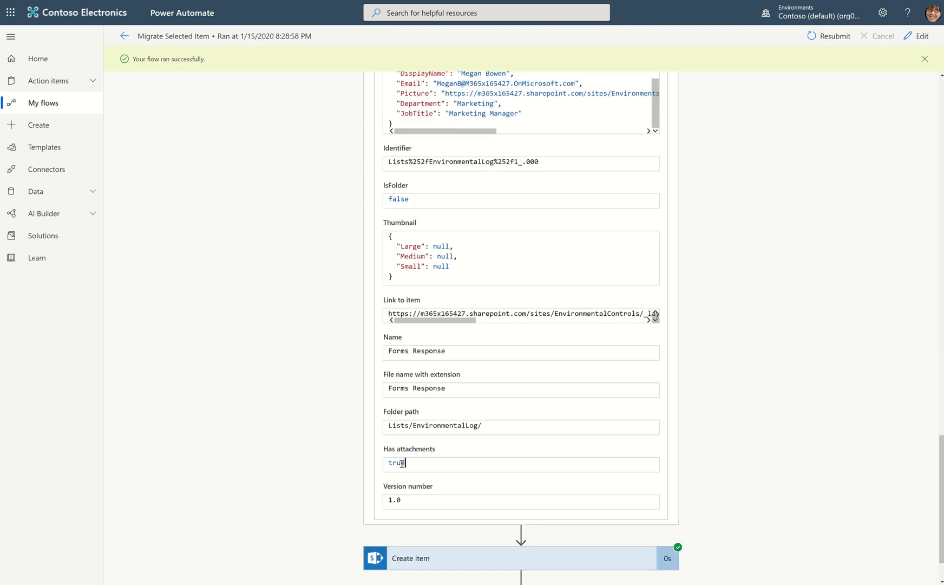
left_click_drag(401, 463, 382, 465)
Return to the start of the Get item outputs and inspect the full Body JSON through to its last properties.
scroll(534, 410, "up", 4)
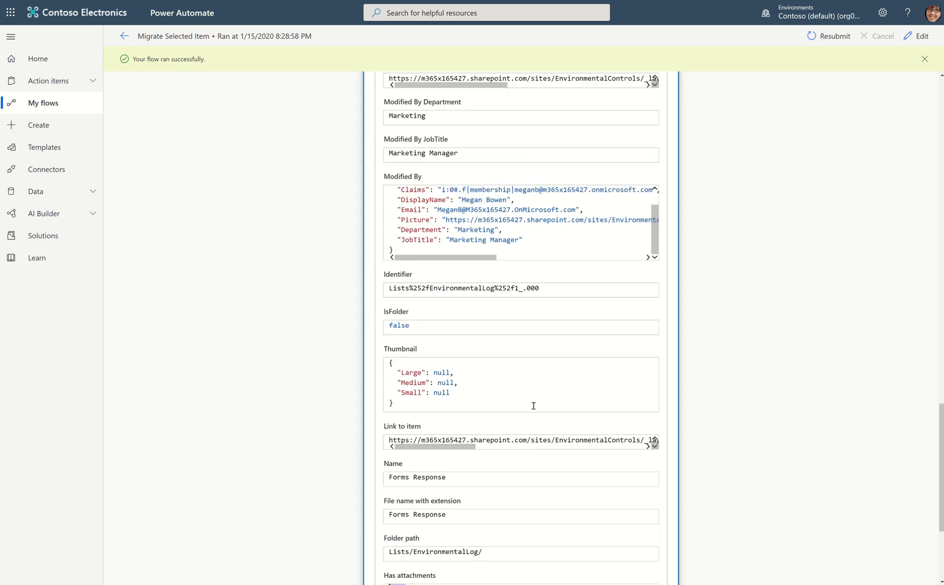
scroll(534, 406, "up", 4)
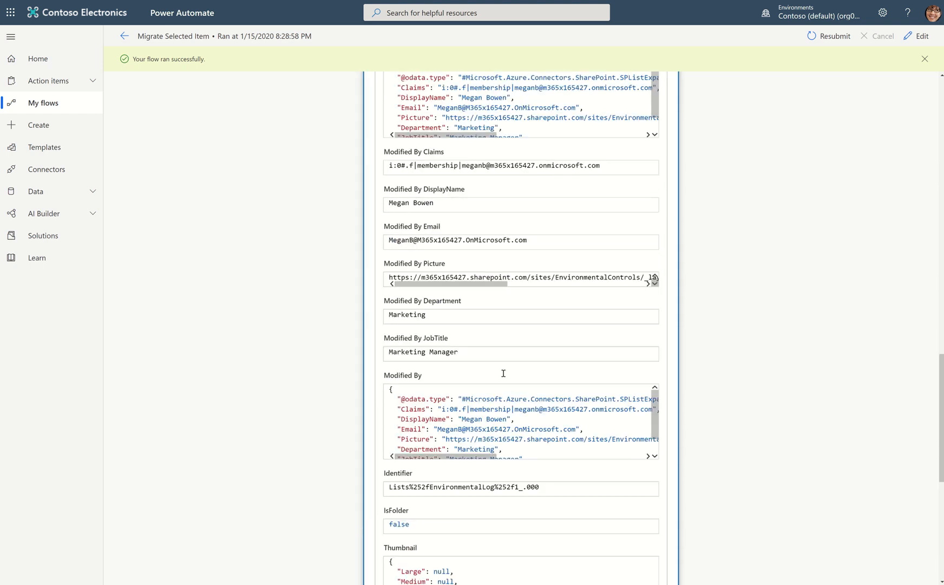
scroll(503, 371, "up", 5)
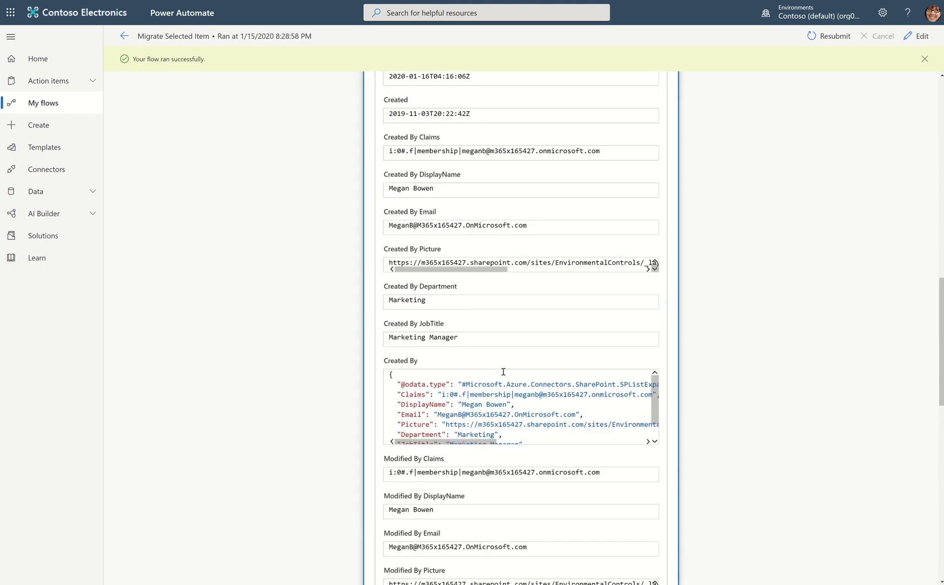
scroll(503, 374, "up", 5)
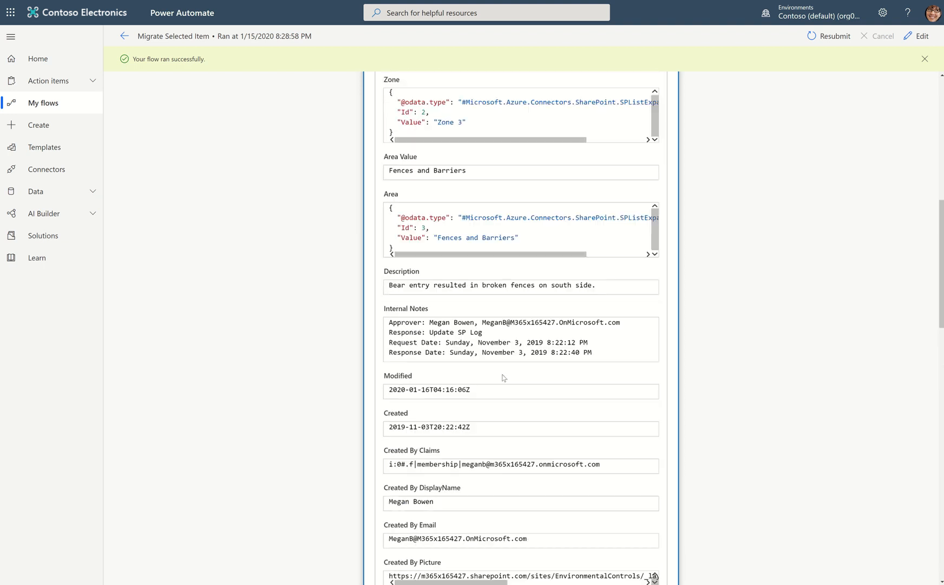
scroll(504, 378, "up", 2)
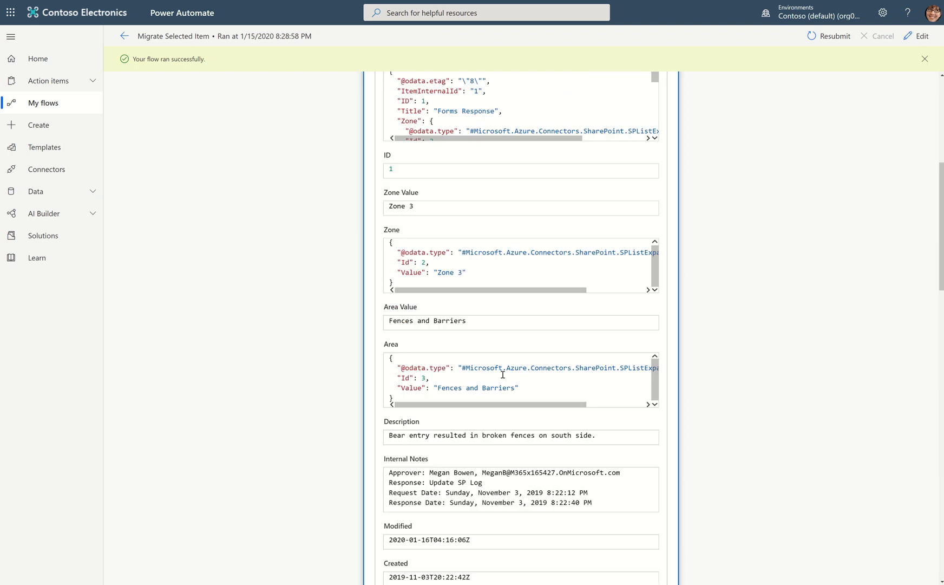
scroll(503, 370, "up", 4)
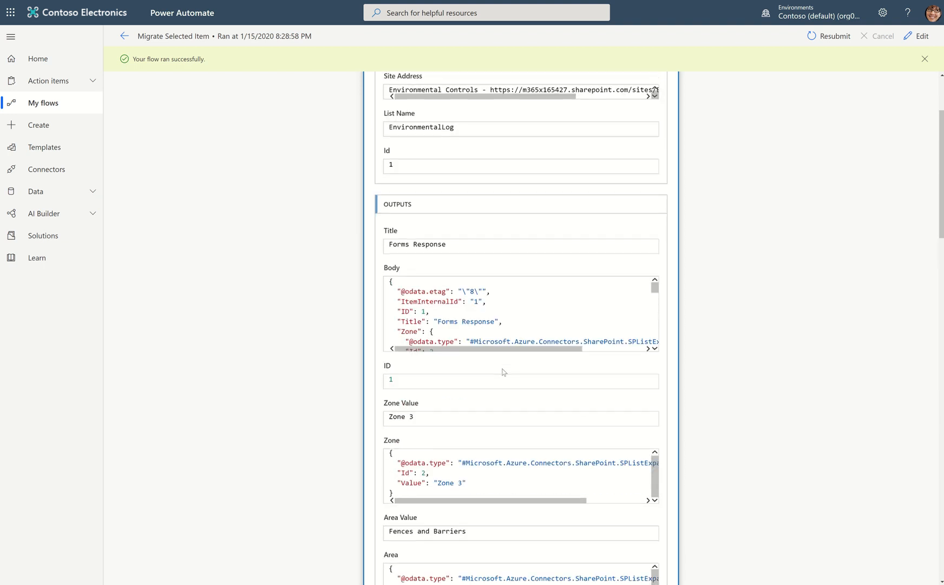
scroll(503, 372, "up", 2)
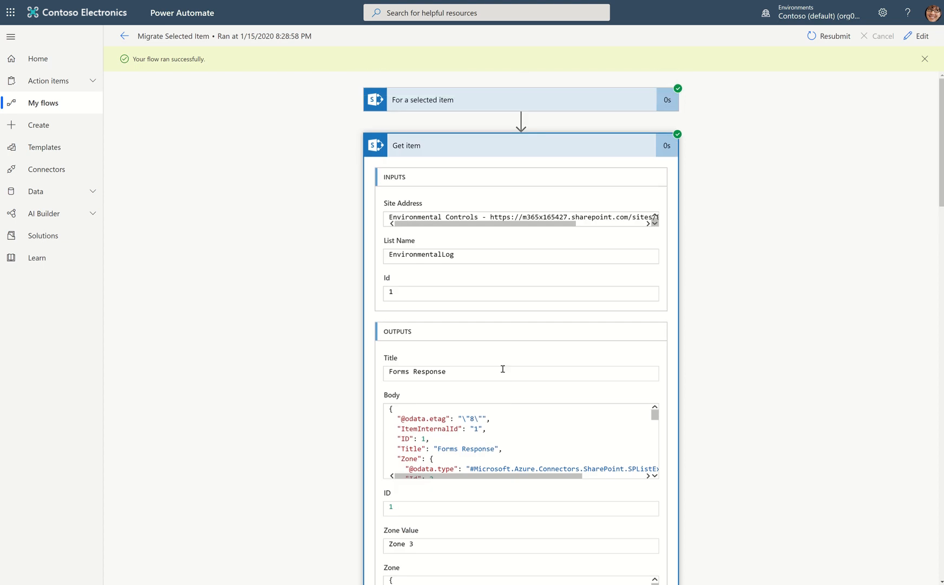
scroll(503, 368, "down", 2)
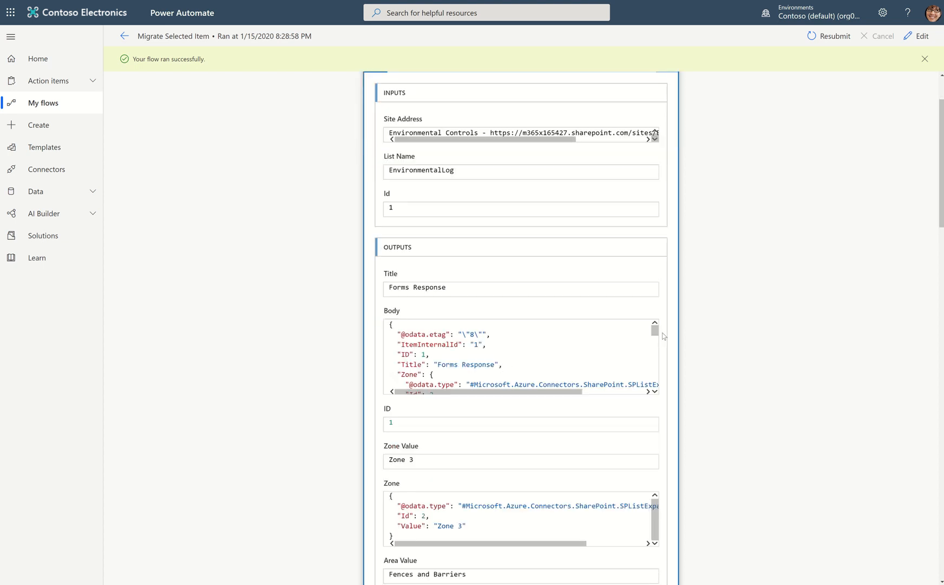
left_click_drag(659, 334, 659, 388)
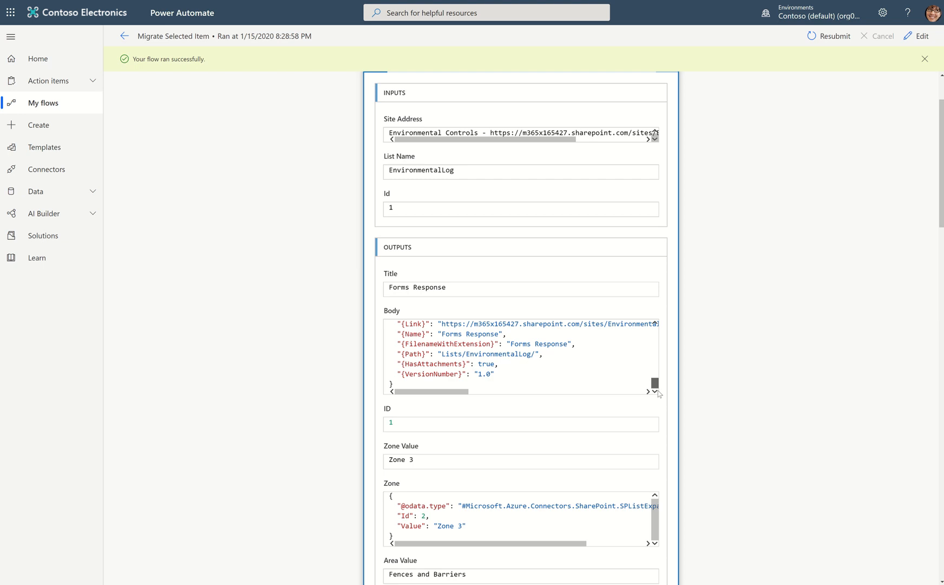
left_click_drag(658, 390, 655, 323)
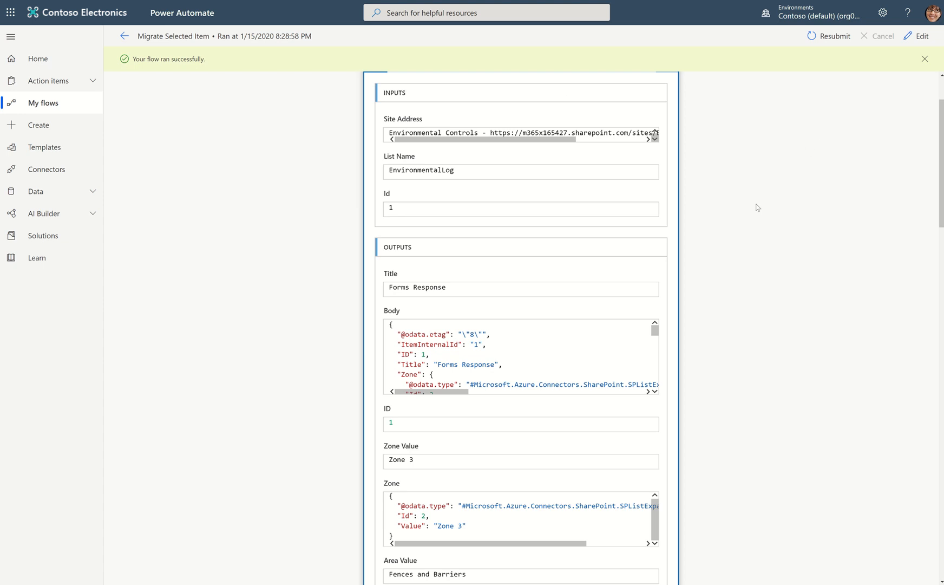
Skim the remaining Get item outputs and examine the inputs and outputs of the Create item action in this run.
scroll(576, 325, "down", 15)
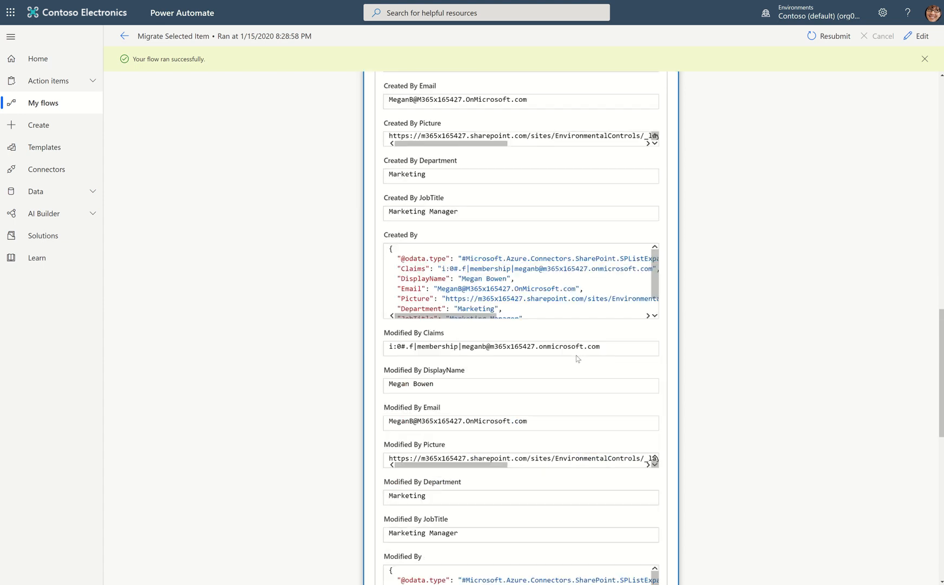
scroll(577, 358, "down", 12)
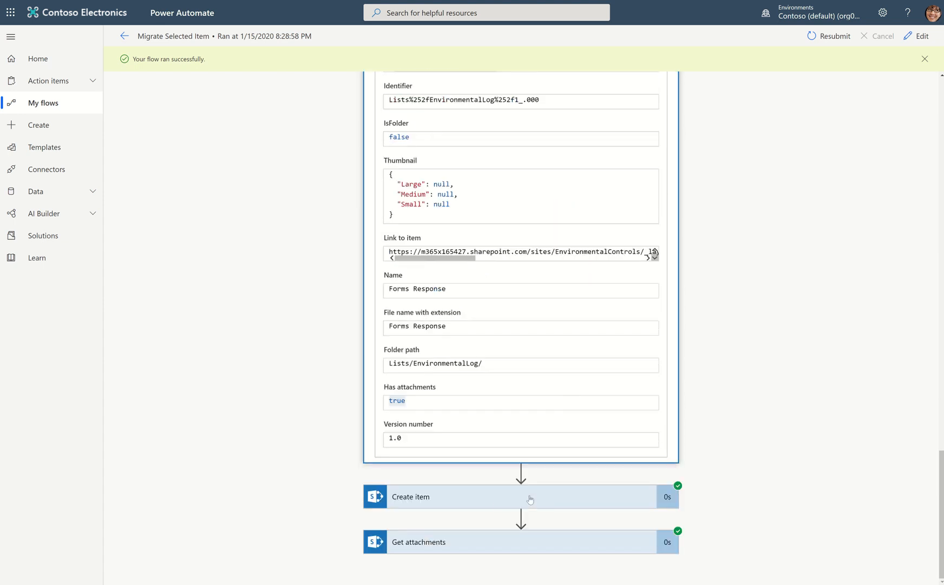
left_click(476, 506)
scroll(570, 421, "down", 5)
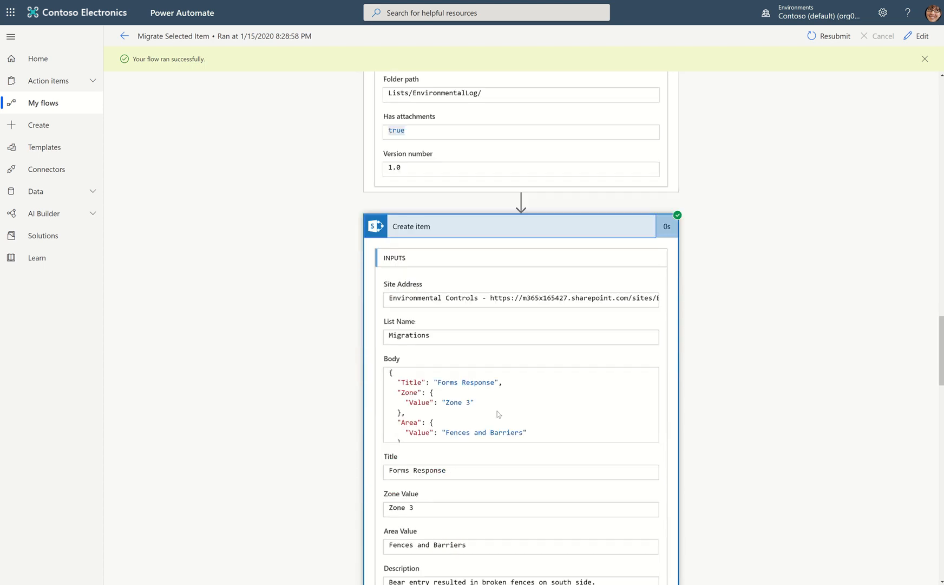
scroll(498, 415, "down", 3)
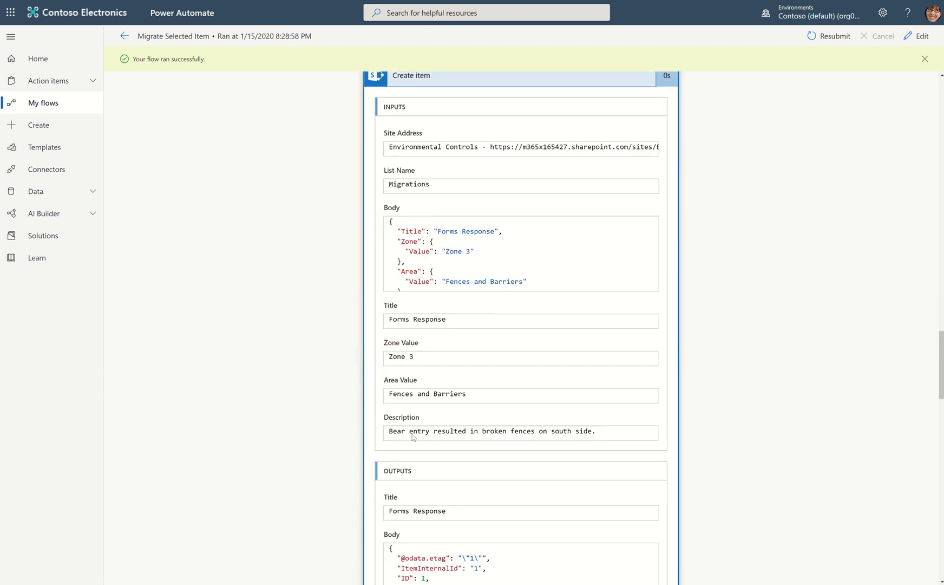
scroll(450, 417, "down", 10)
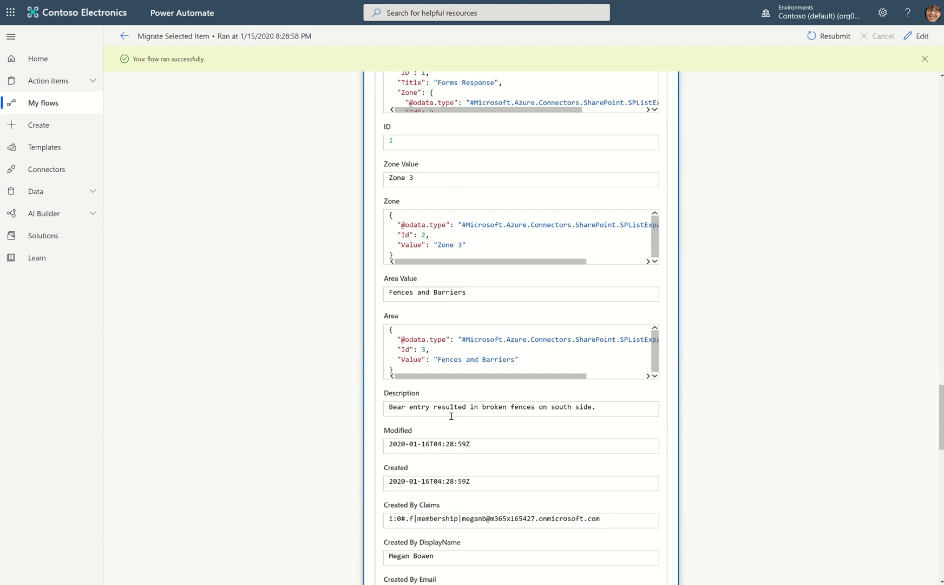
scroll(451, 416, "up", 12)
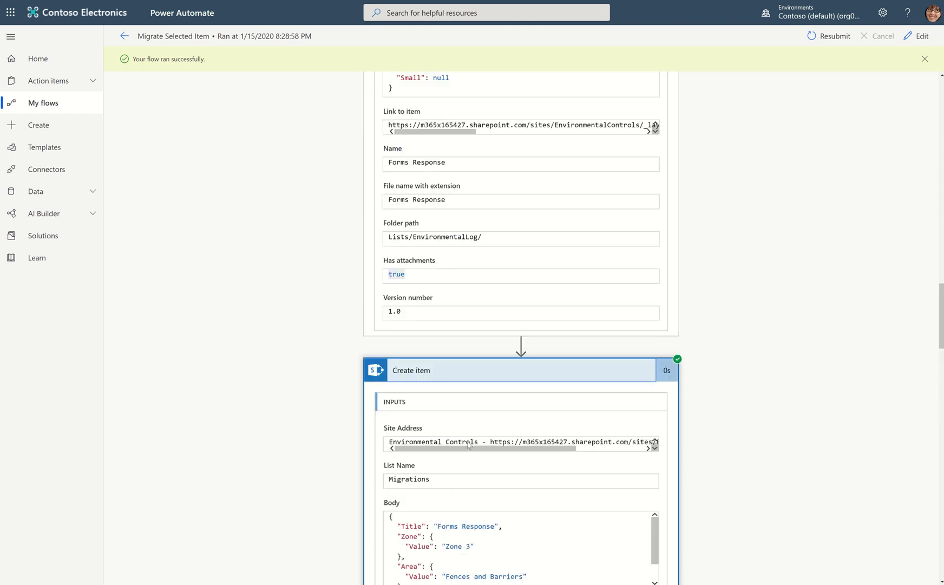
left_click(479, 416)
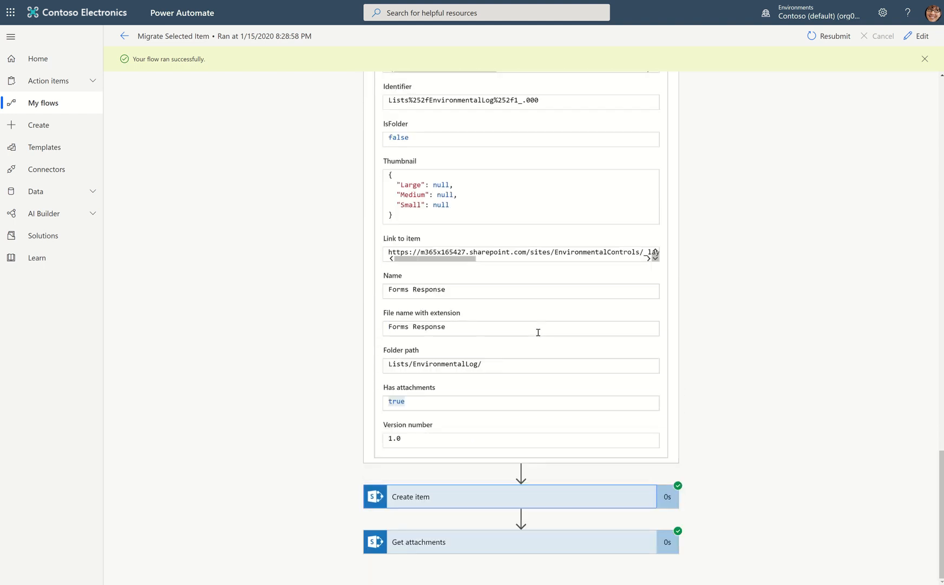
Collapse the Get item details and inspect the Get attachments inputs and outputs, including the full width of the Body JSON.
scroll(504, 317, "up", 12)
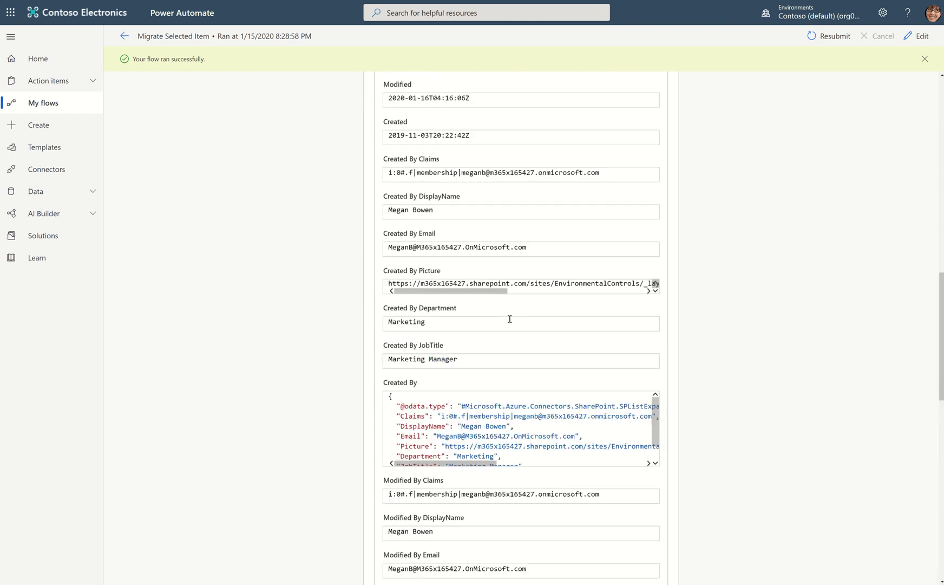
scroll(509, 319, "up", 15)
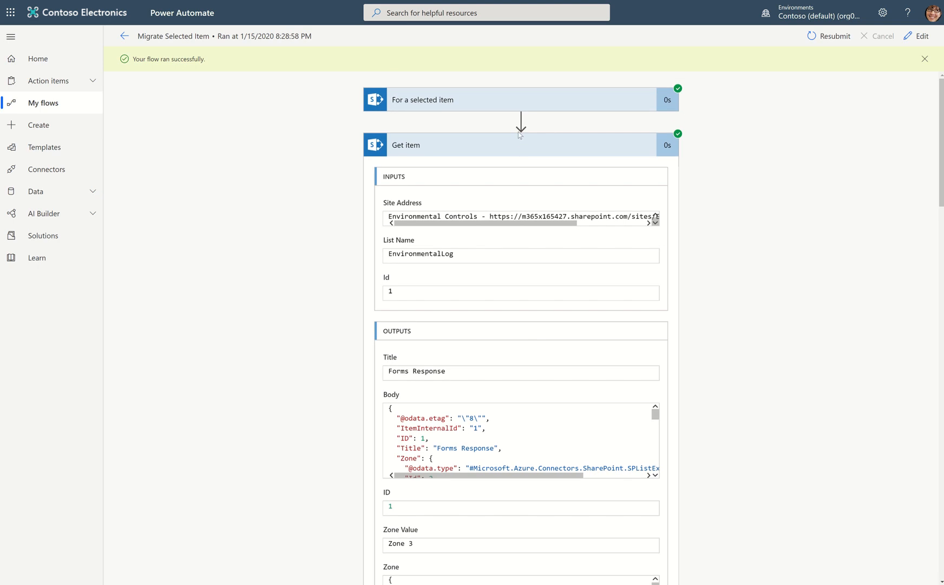
left_click(518, 143)
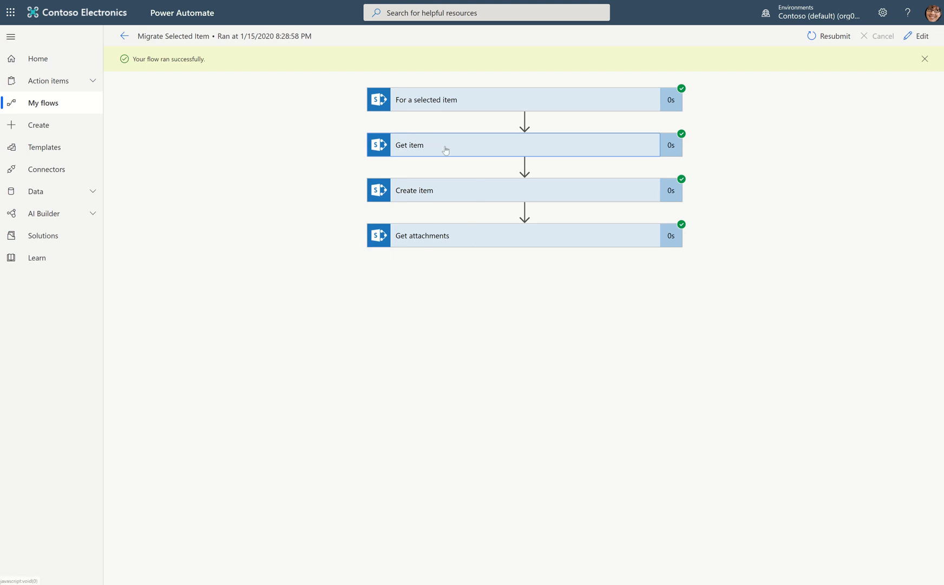
left_click(439, 235)
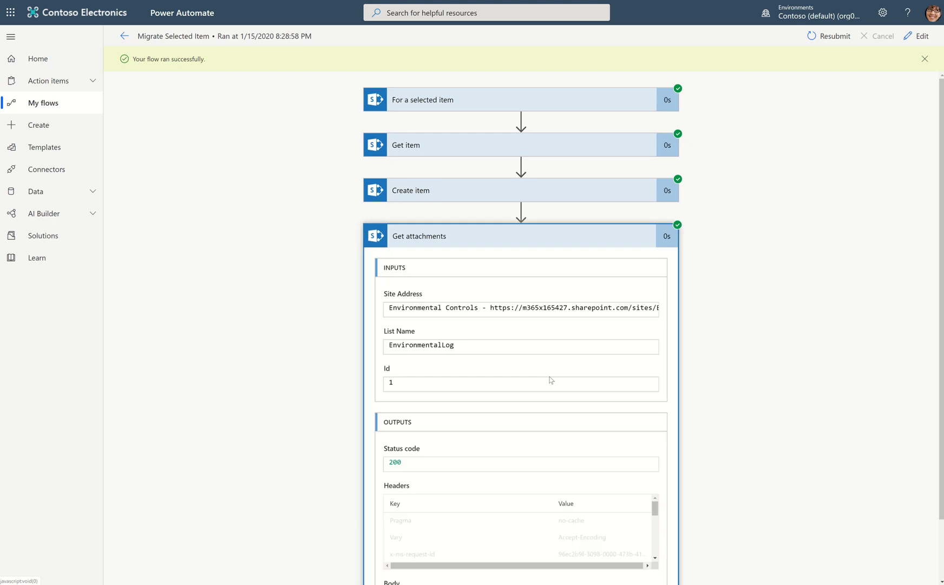
scroll(547, 482, "down", 5)
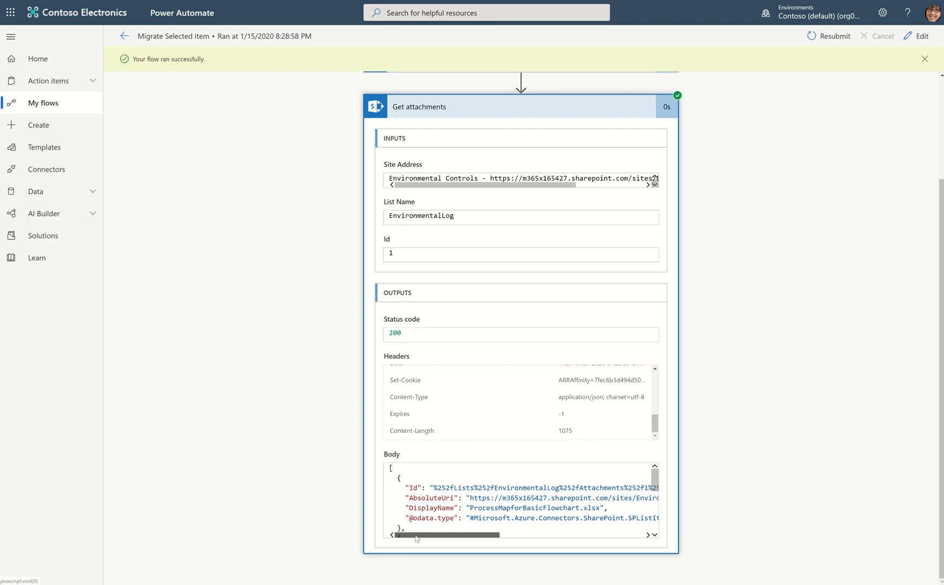
left_click_drag(415, 539, 581, 543)
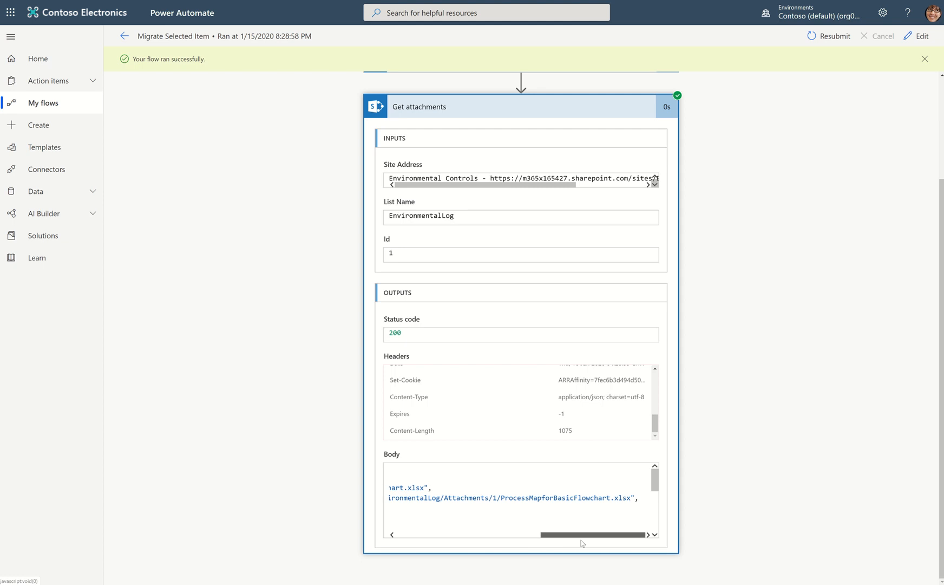
left_click_drag(512, 541, 347, 535)
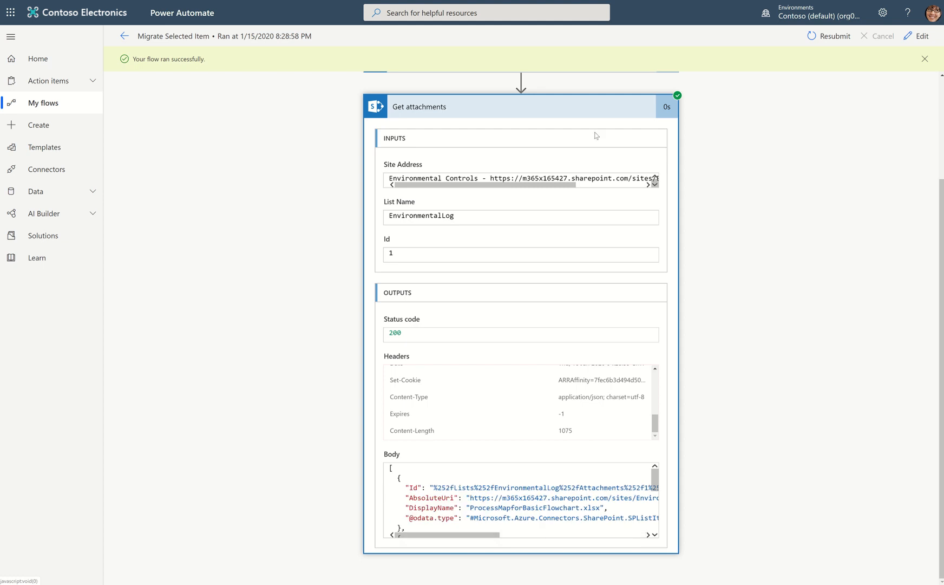
Open the Migrate Selected Item flow for editing and expand the settings of its Get attachments action.
left_click(918, 36)
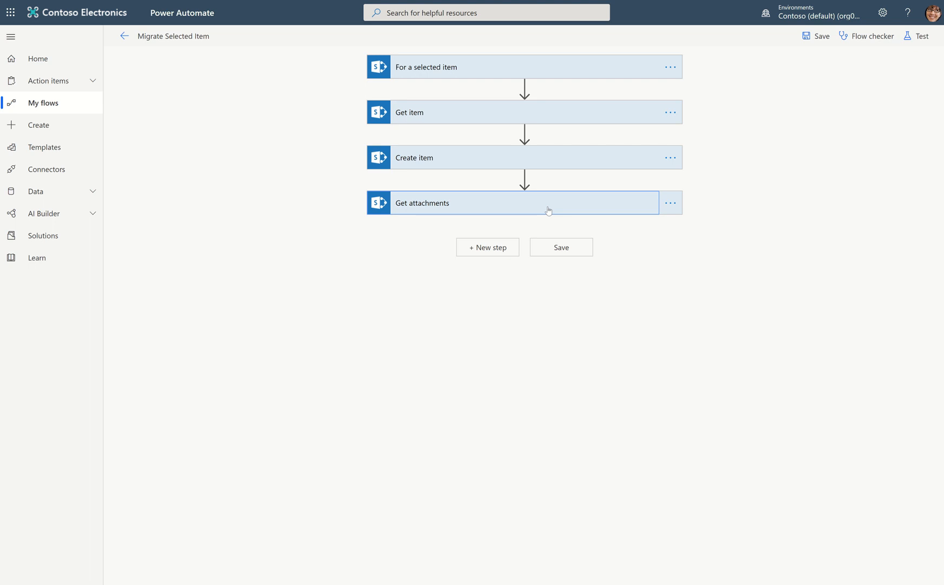
left_click(545, 206)
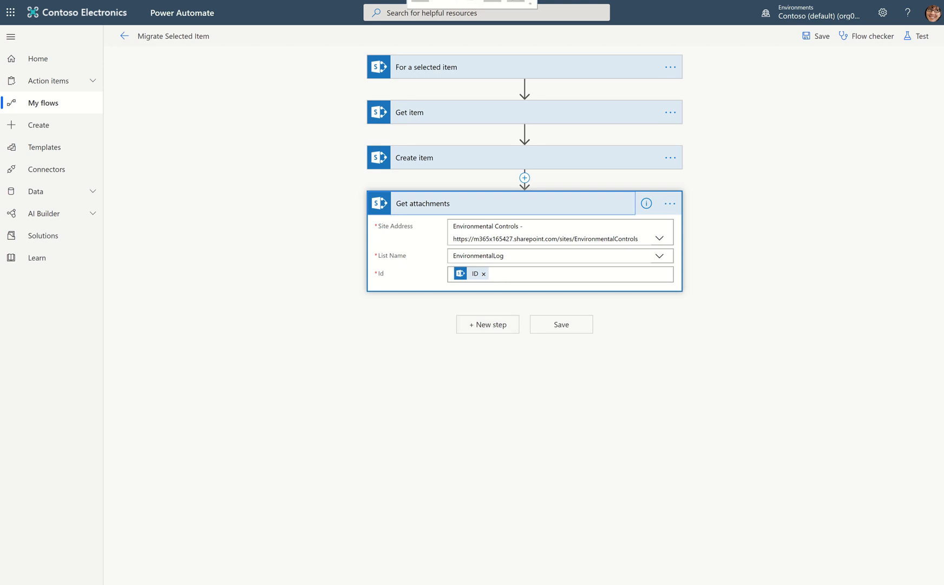
left_click(416, 6)
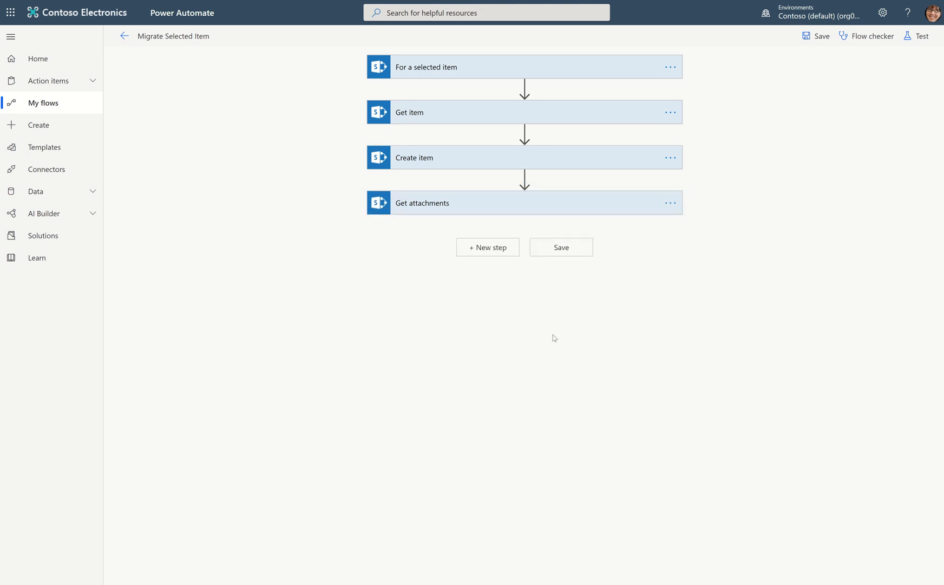
left_click(481, 209)
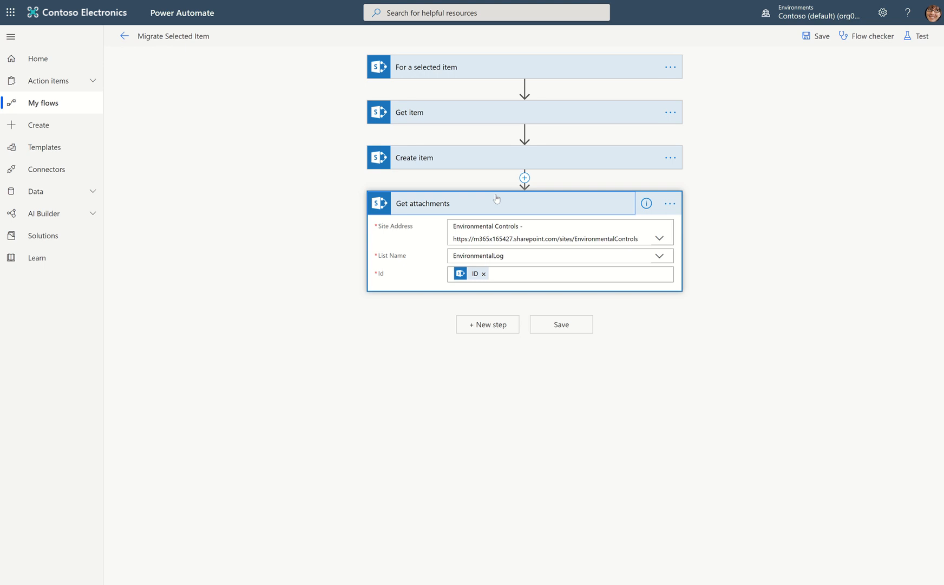
Add the SharePoint action Get attachment content after Get attachments, searching the SharePoint actions for "content".
left_click(474, 323)
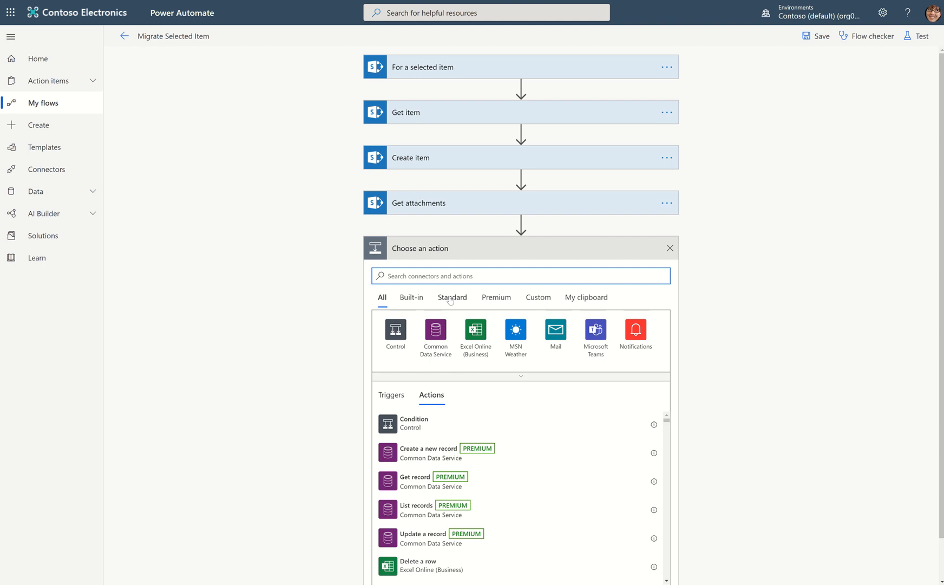
type("content")
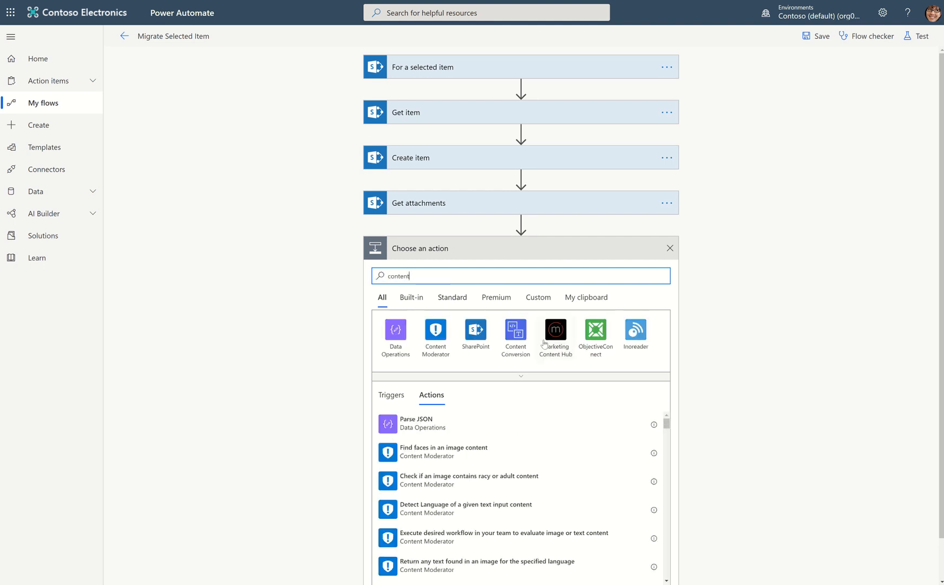
left_click(470, 349)
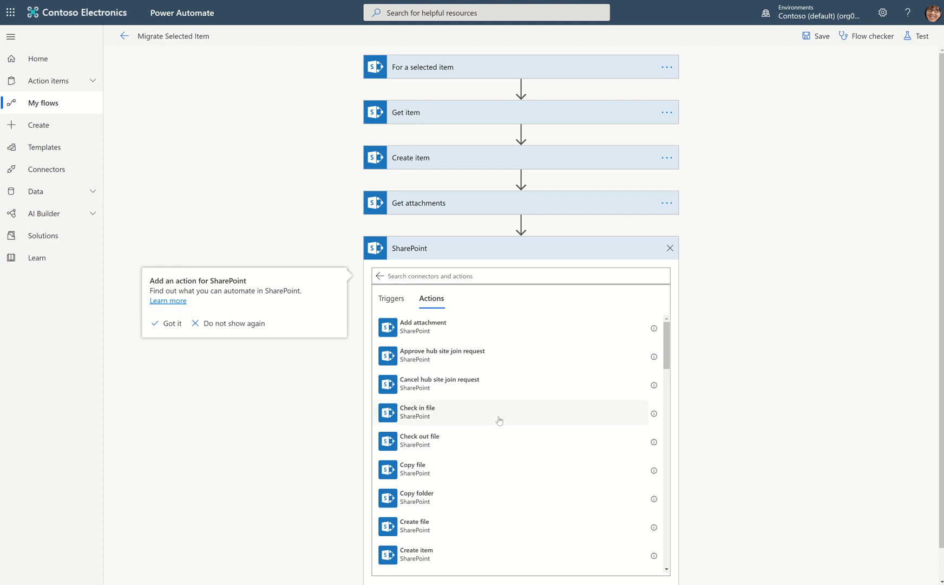
scroll(490, 428, "down", 3)
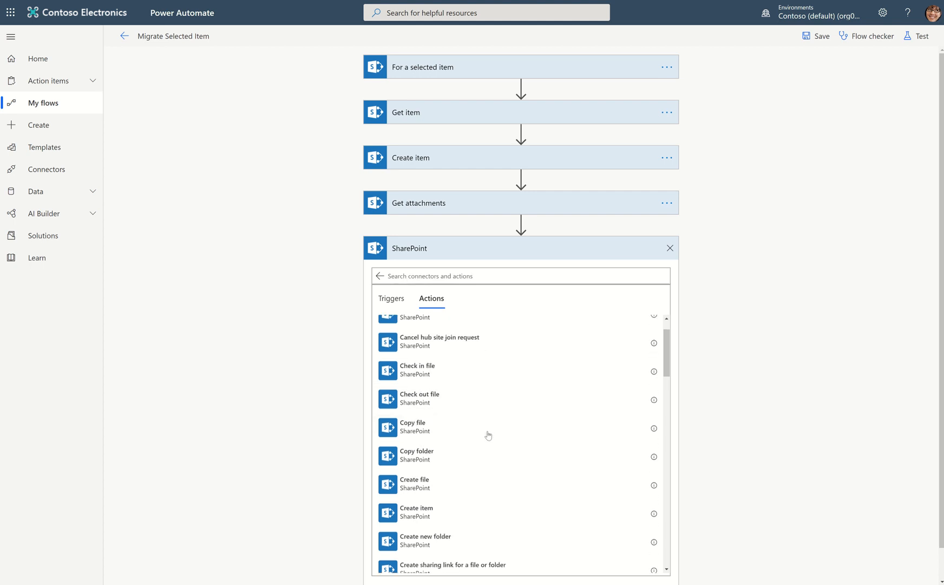
left_click(406, 276)
type("content")
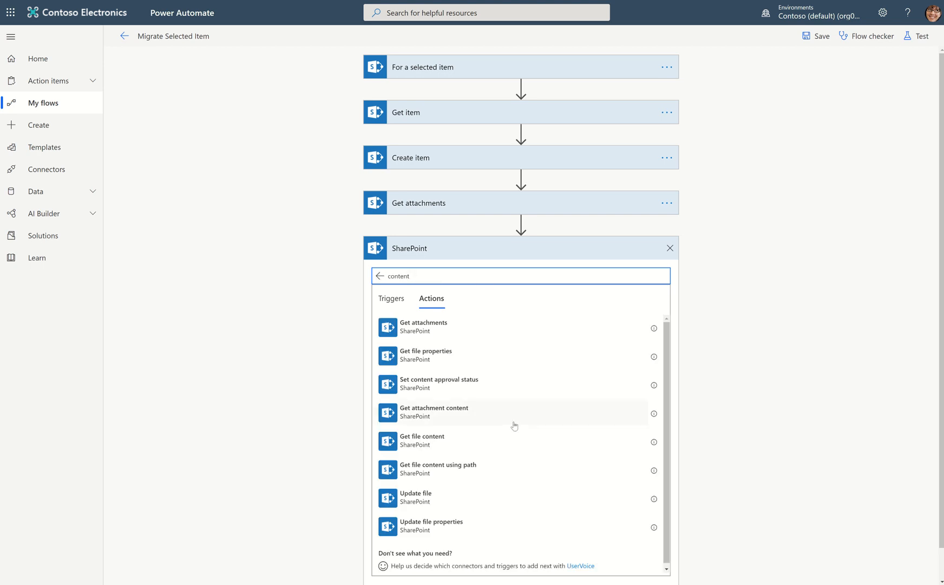
left_click(419, 422)
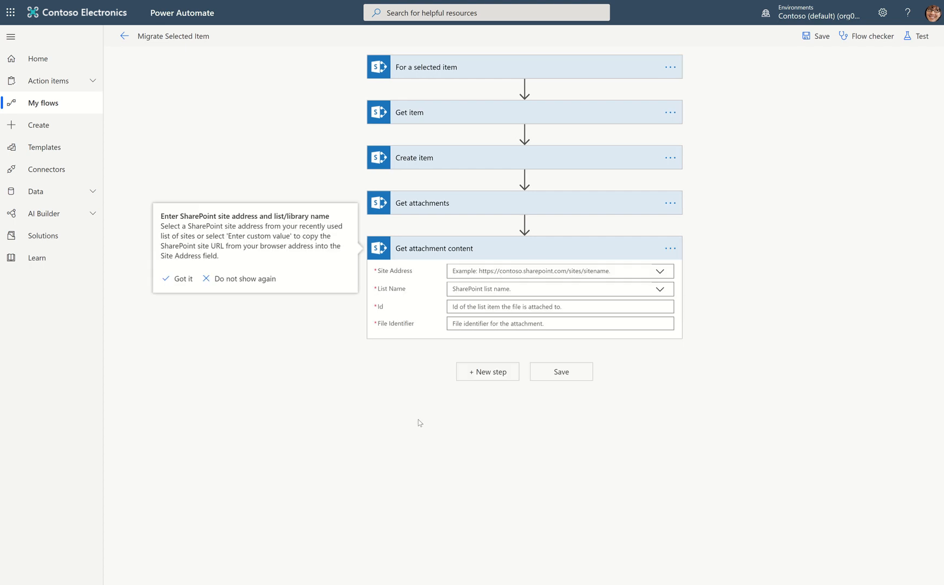
Point Get attachment content to the Environmental Controls site and the EnvironmentalLog list, and open its Id field for dynamic content.
left_click(660, 271)
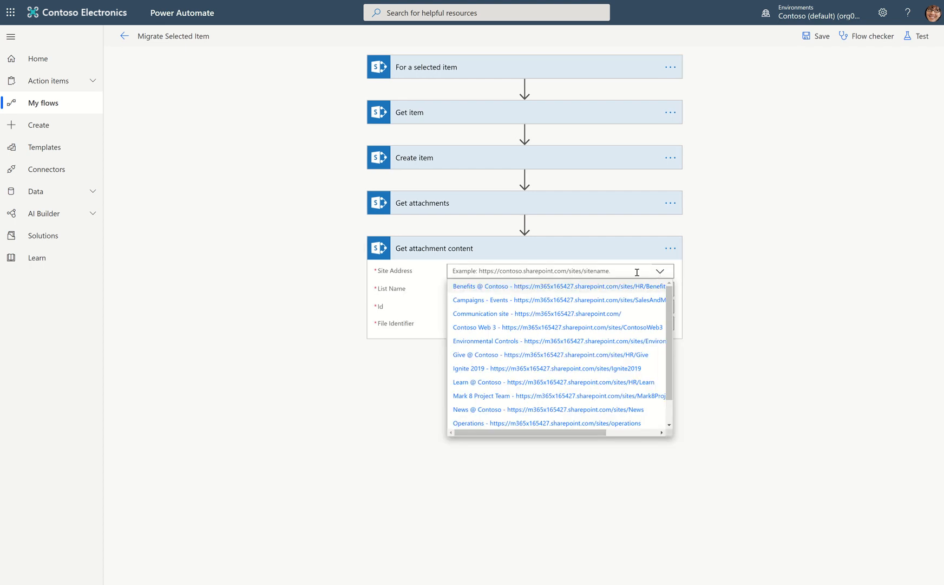
left_click(519, 341)
left_click(661, 302)
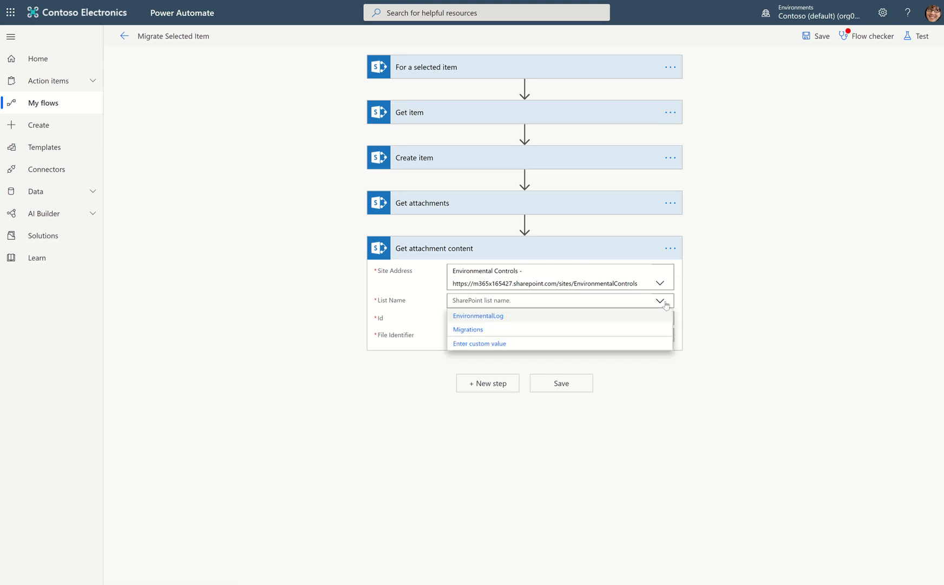
left_click(491, 316)
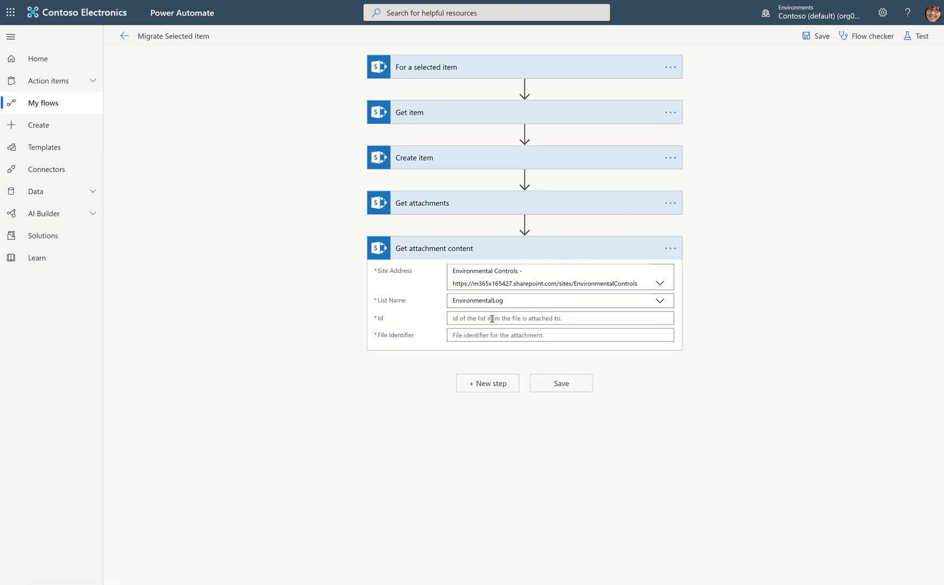
left_click(491, 318)
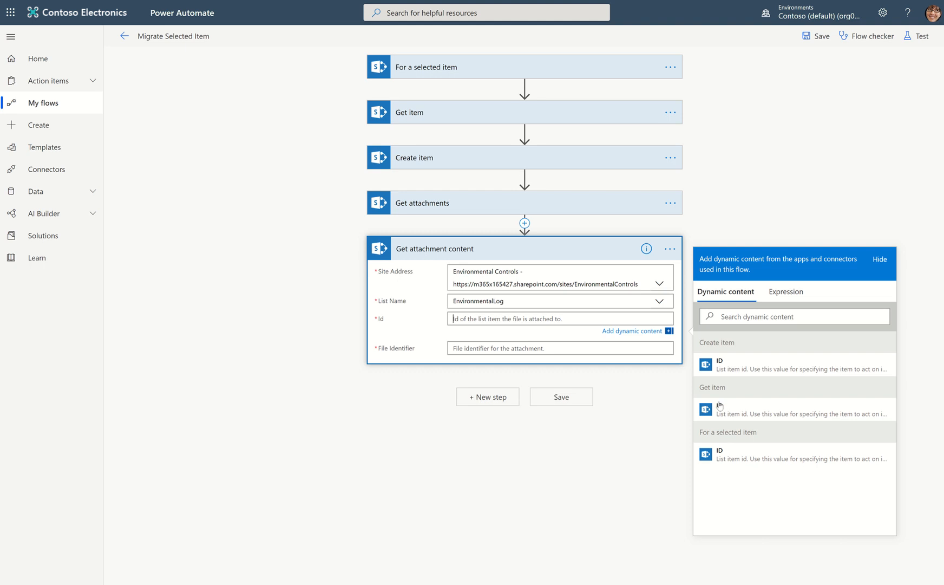
Set the Id of Get attachment content to the ID from the For a selected item trigger.
left_click(717, 455)
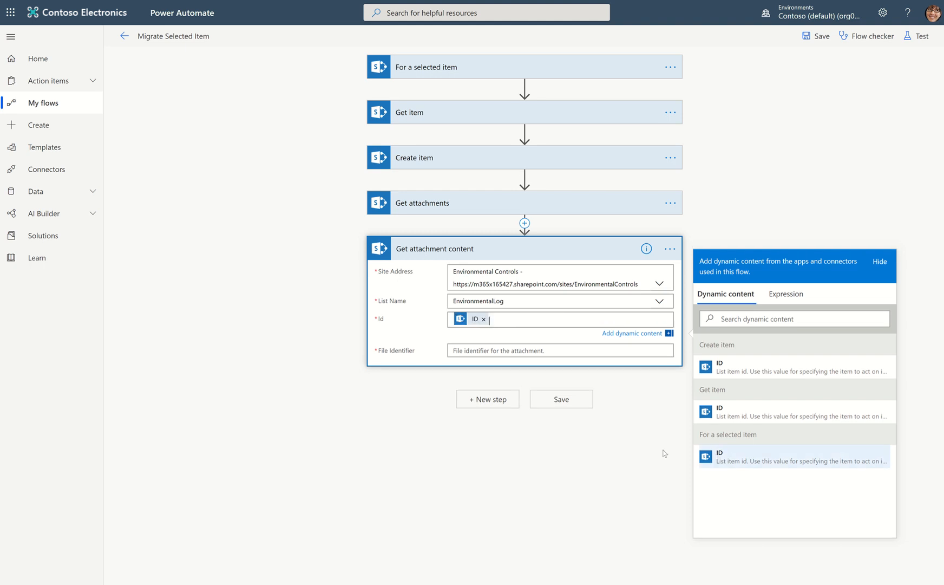
Rename the Create item action as "Create item for Migration List".
left_click(670, 158)
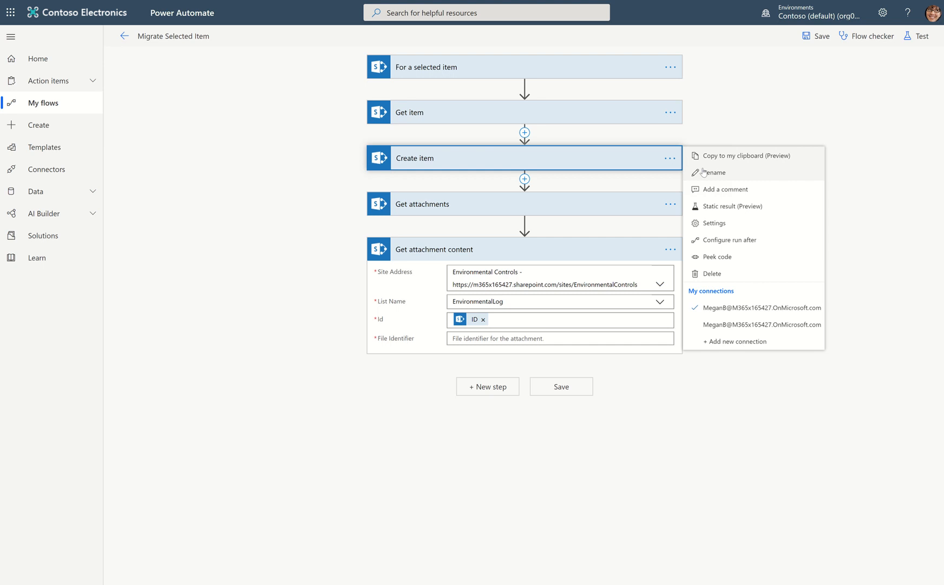
left_click(703, 172)
left_click(495, 161)
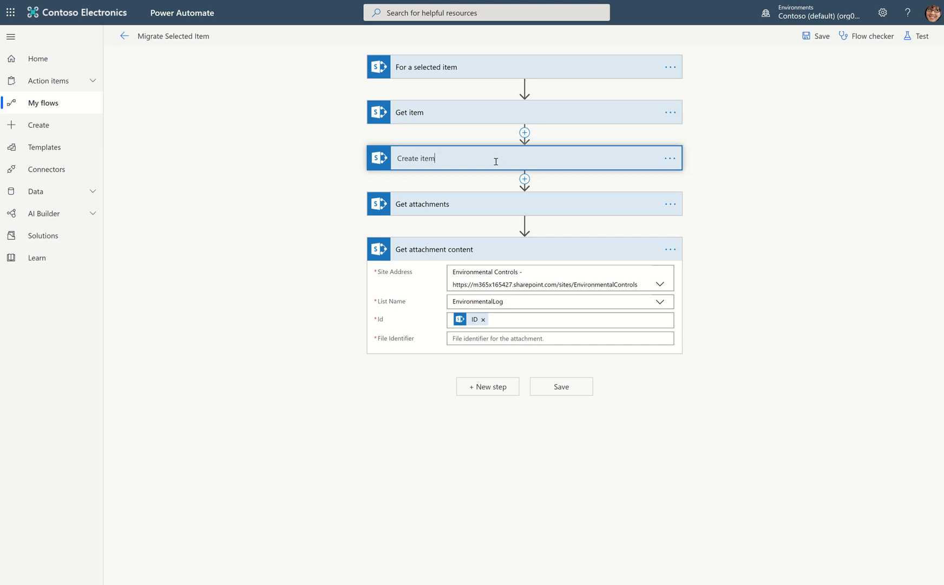
type("- Ar")
key("BackSpace")
key("BackSpace")
type("for Mi")
key("BackSpace")
key("BackSpace")
key("BackSpace")
key("BackSpace")
type("or Migration List")
Rename the Get item action as "Get item Details from the Trigger List".
left_click(670, 112)
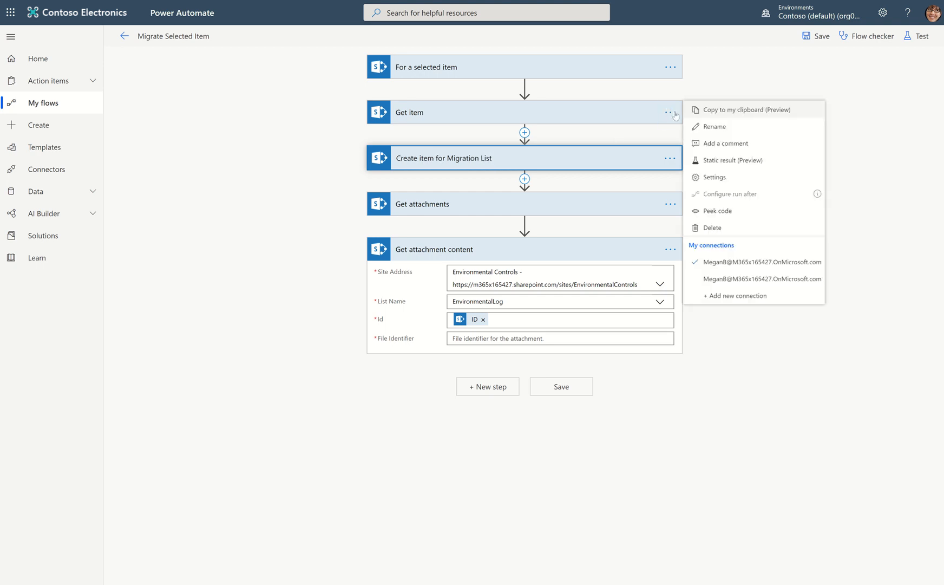
left_click(750, 127)
left_click(494, 120)
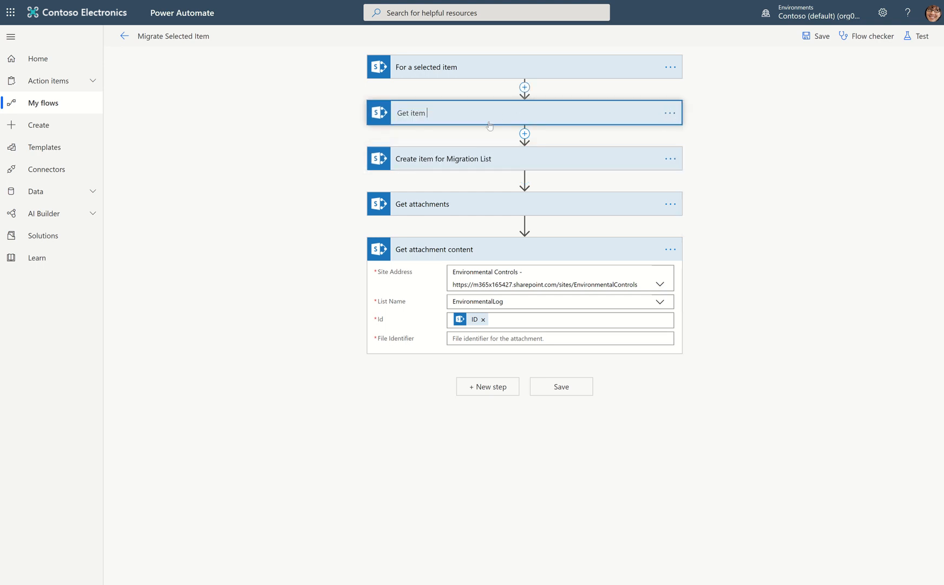
type("Details from the Trigger List")
Rename the Get attachments action as "Get attachments from the selected item".
left_click(676, 204)
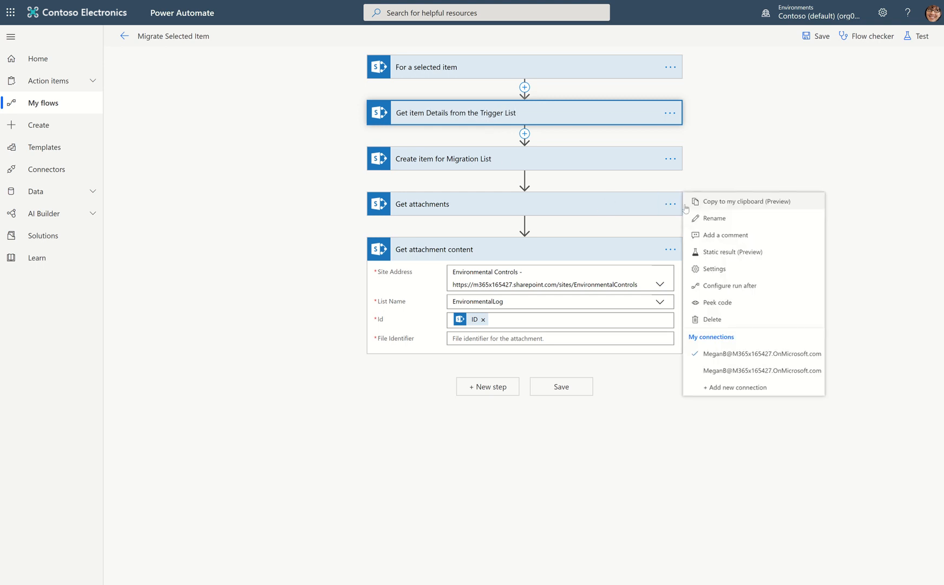
left_click(709, 218)
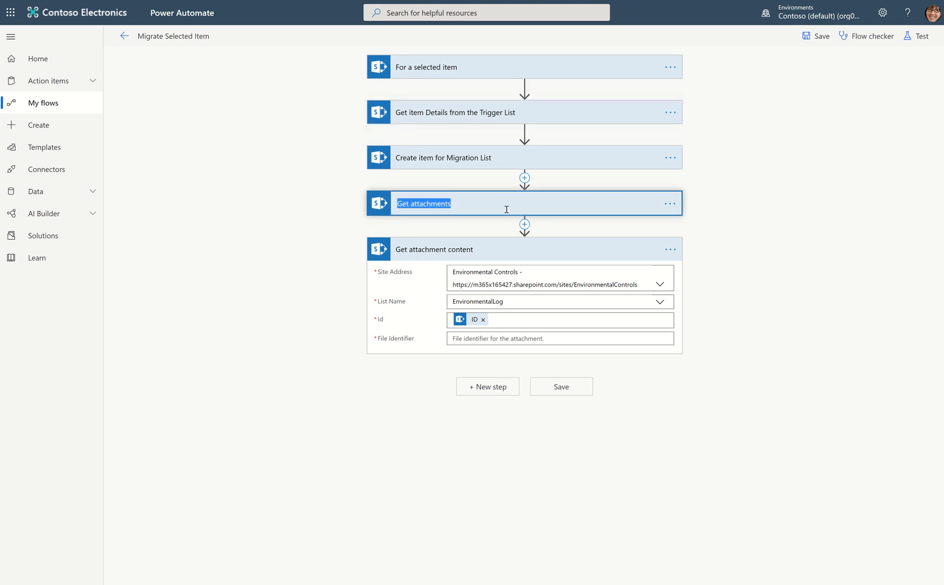
left_click(490, 201)
type("fir")
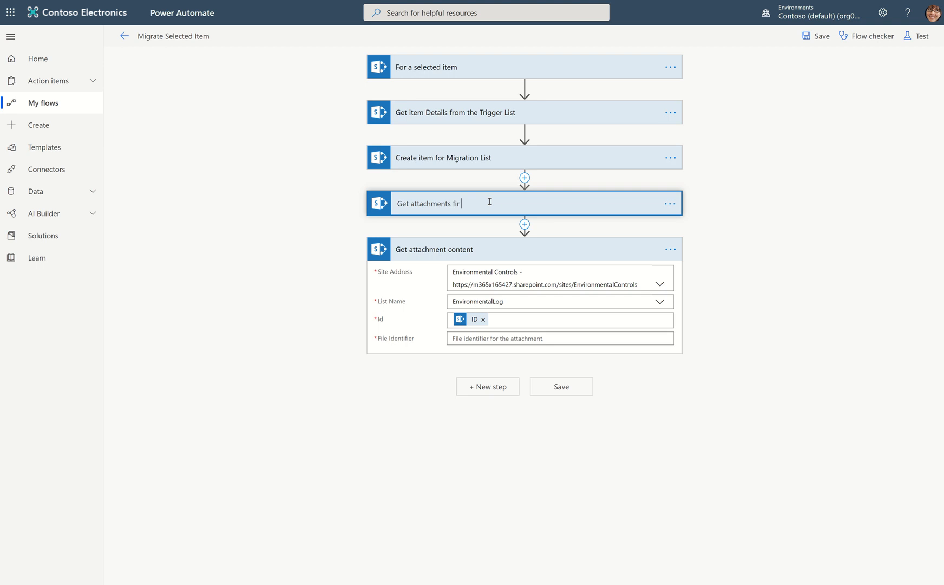
type("rom the trigger")
key("BackSpace")
key("BackSpace")
key("BackSpace")
key("BackSpace")
key("BackSpace")
type("selected item")
Set the File Identifier of Get attachment content to the Id from Get attachments from the selected item, searching dynamic content for "id".
left_click(492, 340)
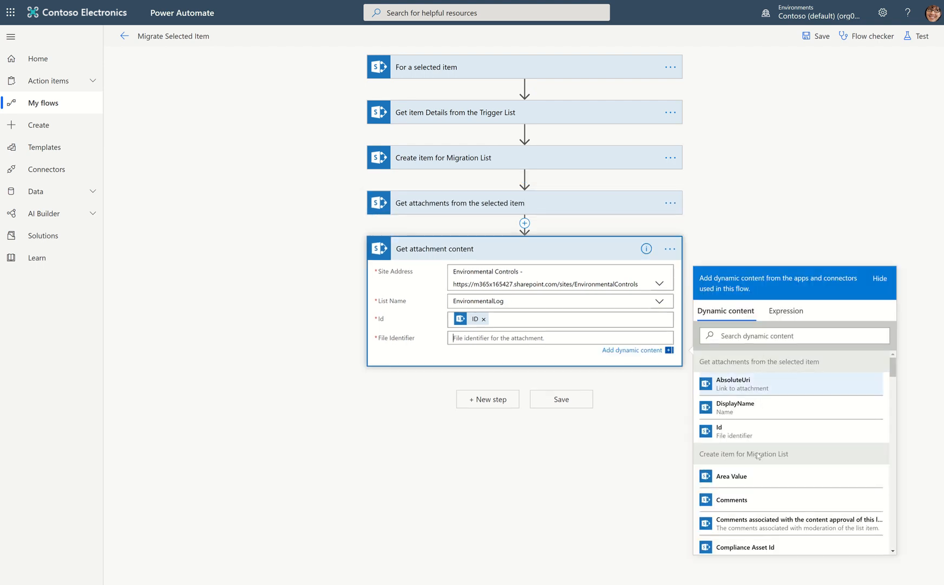
scroll(758, 457, "down", 8)
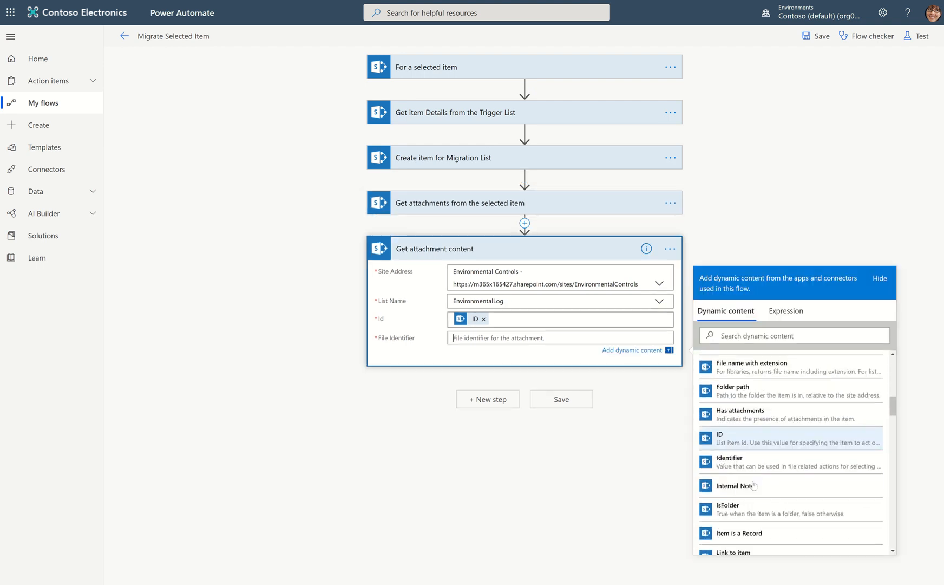
scroll(755, 487, "down", 10)
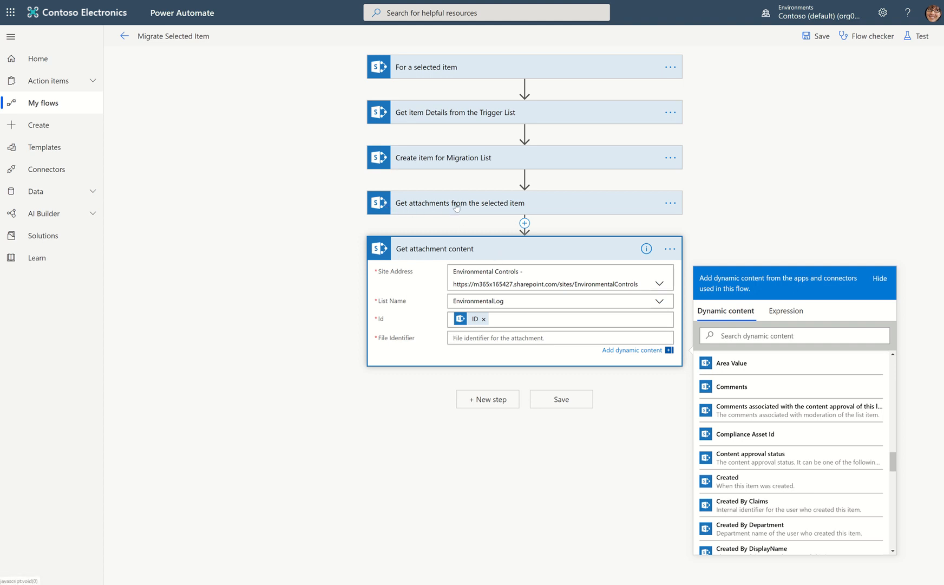
scroll(765, 367, "up", 4)
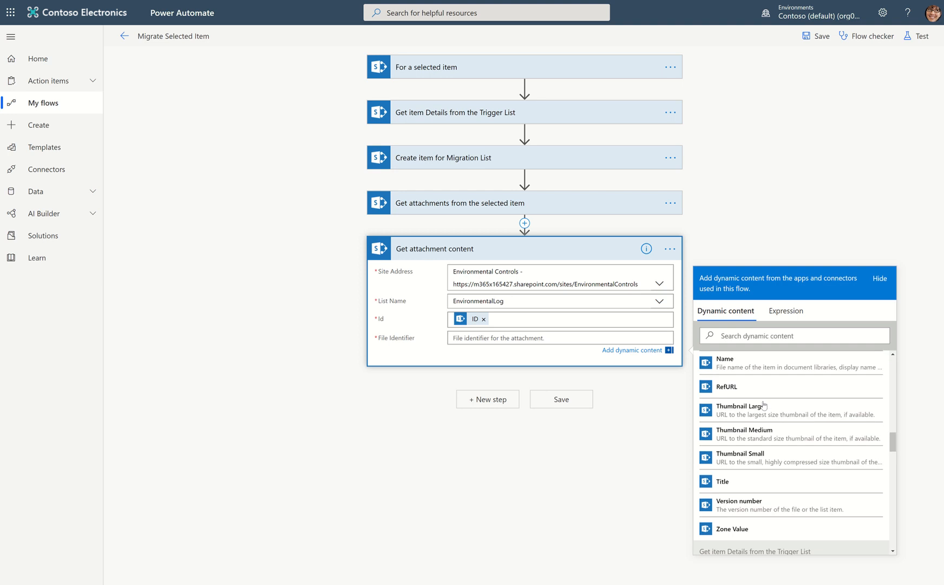
left_click(741, 331)
type("id")
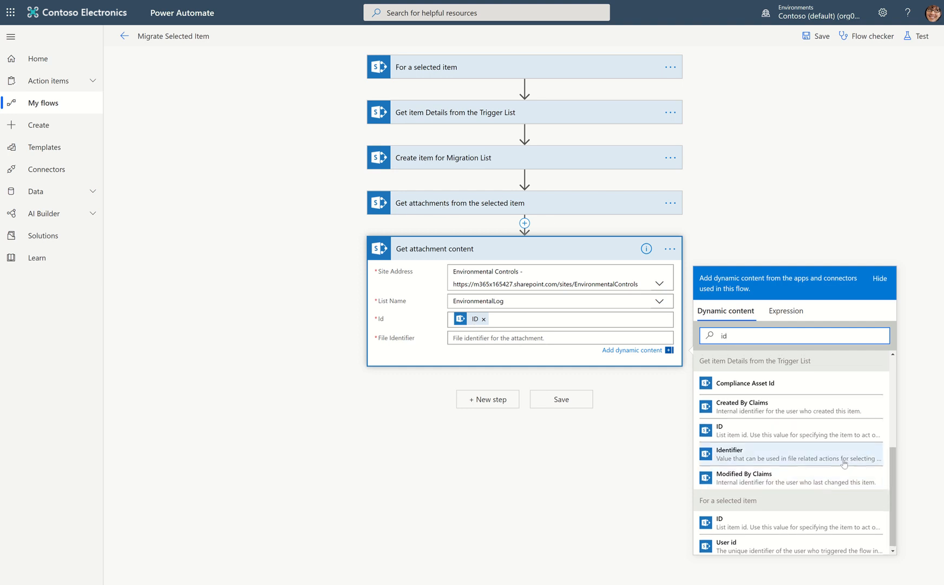
scroll(844, 463, "up", 5)
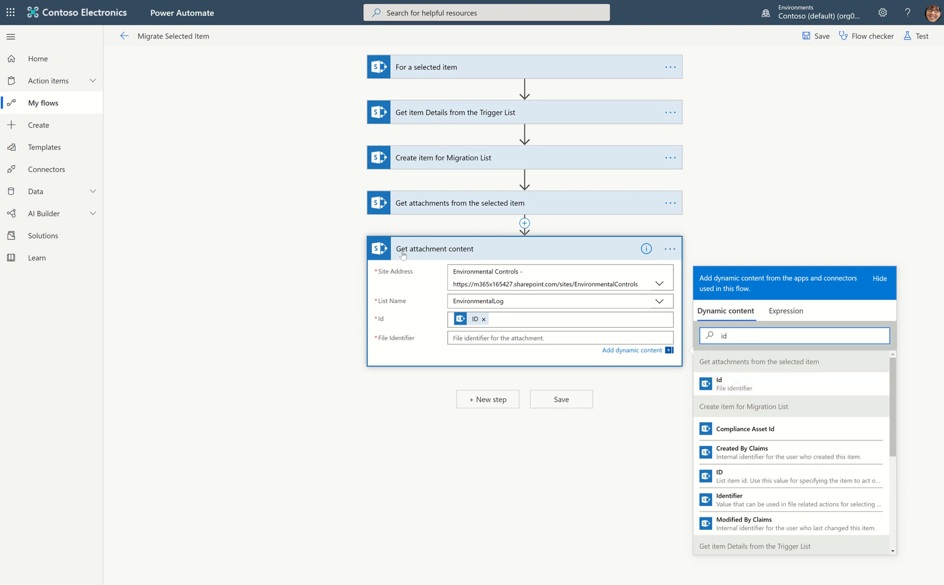
left_click(725, 383)
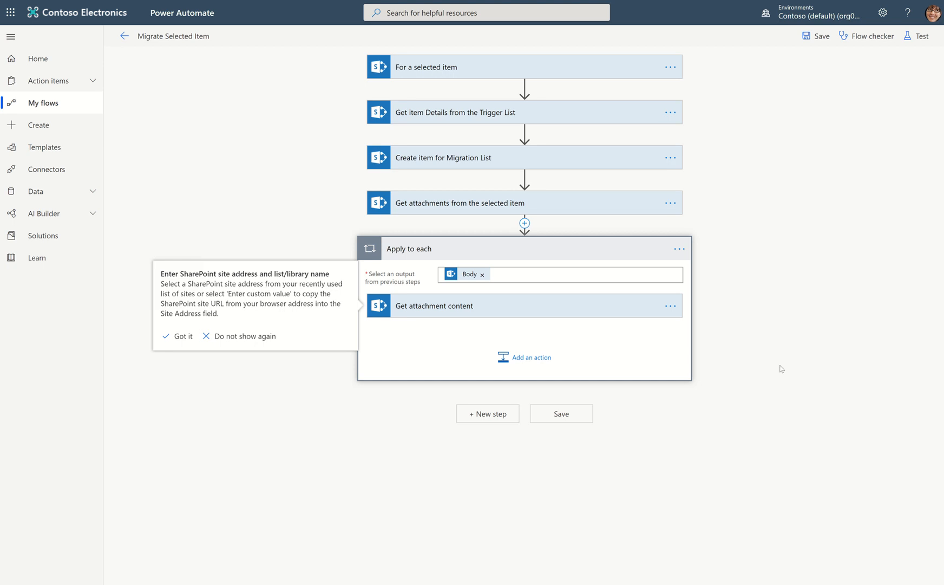
Add the SharePoint action Add attachment after Get attachment content inside the Apply to each loop, searching for "add atta".
left_click(531, 361)
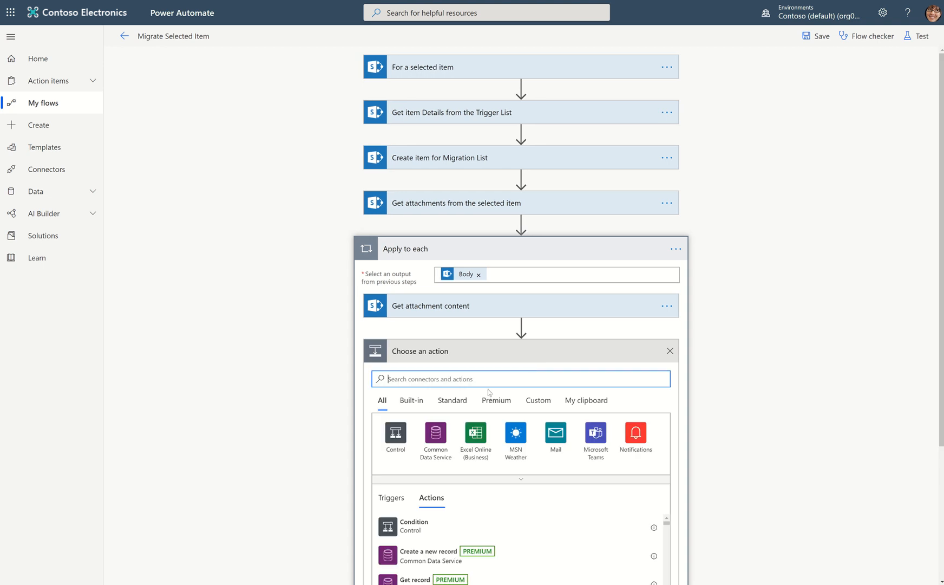
type("add a")
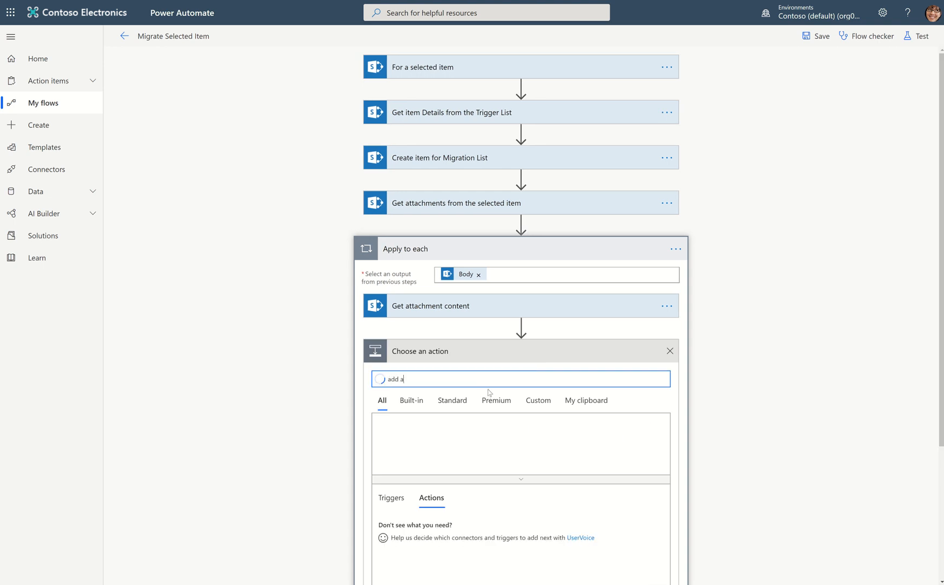
type("ttav")
key("BackSpace")
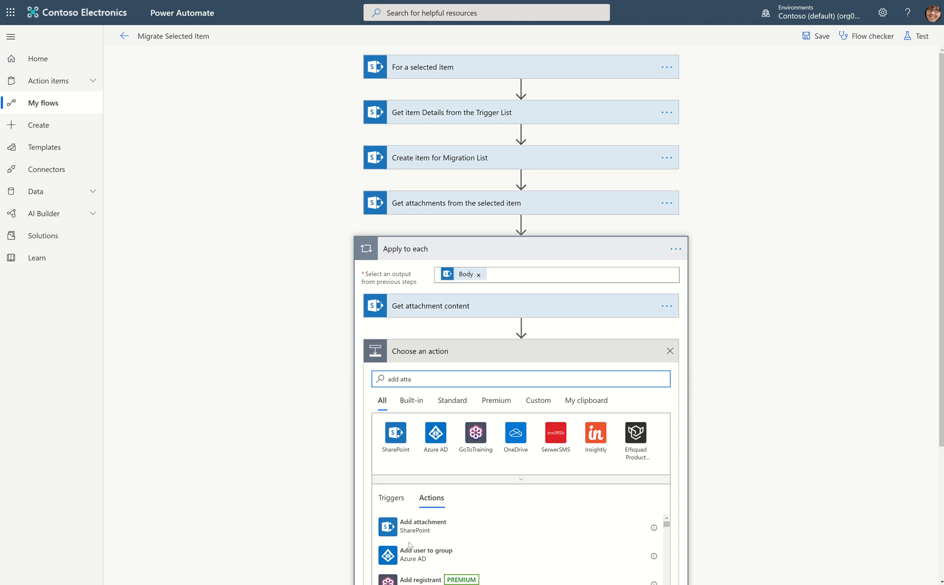
left_click(442, 528)
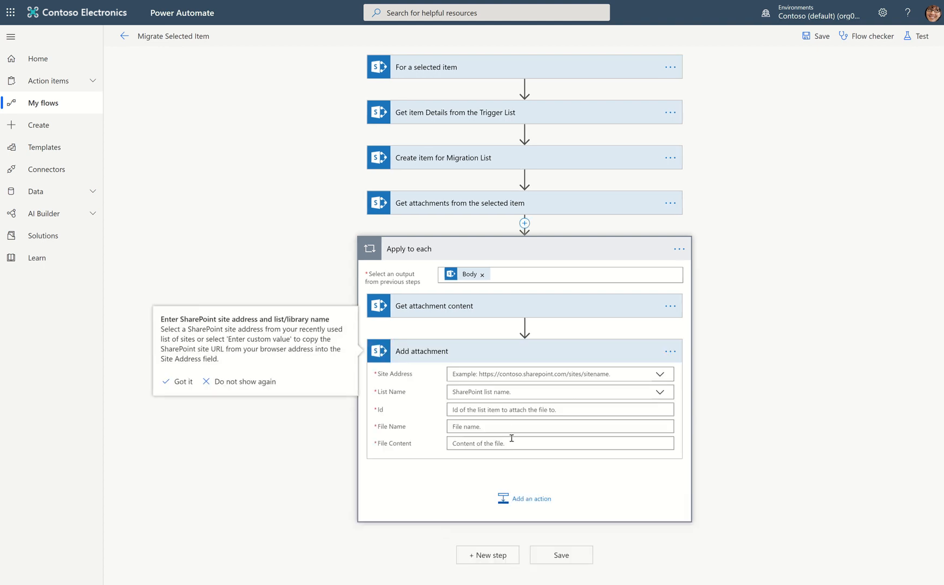
Point Add attachment to the Environmental Controls site and the Migrations list.
left_click(504, 373)
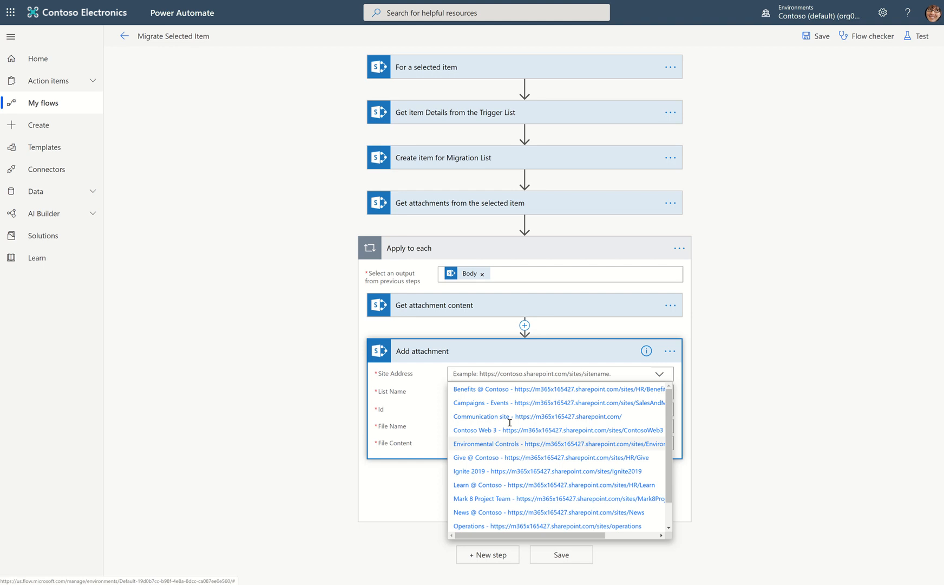
left_click(509, 443)
left_click(656, 405)
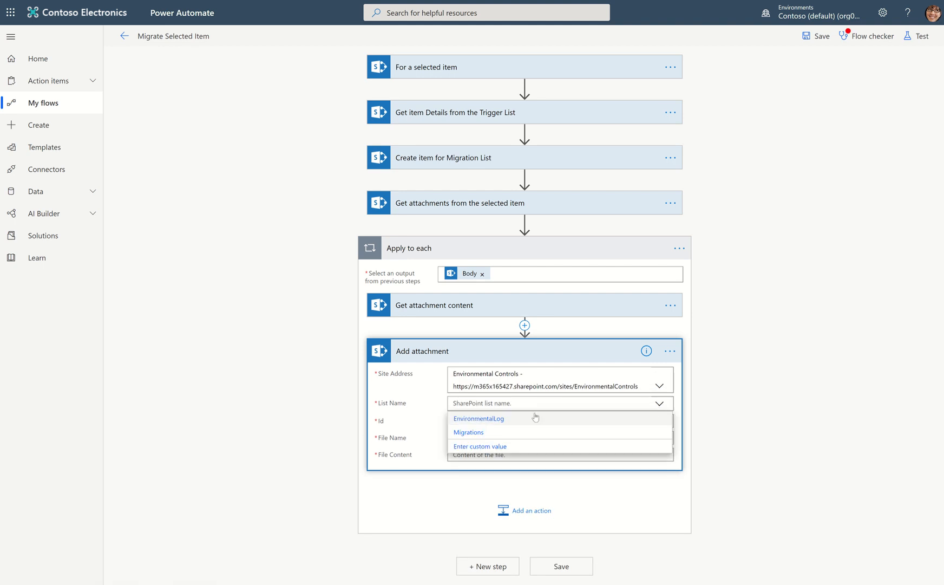
left_click(469, 432)
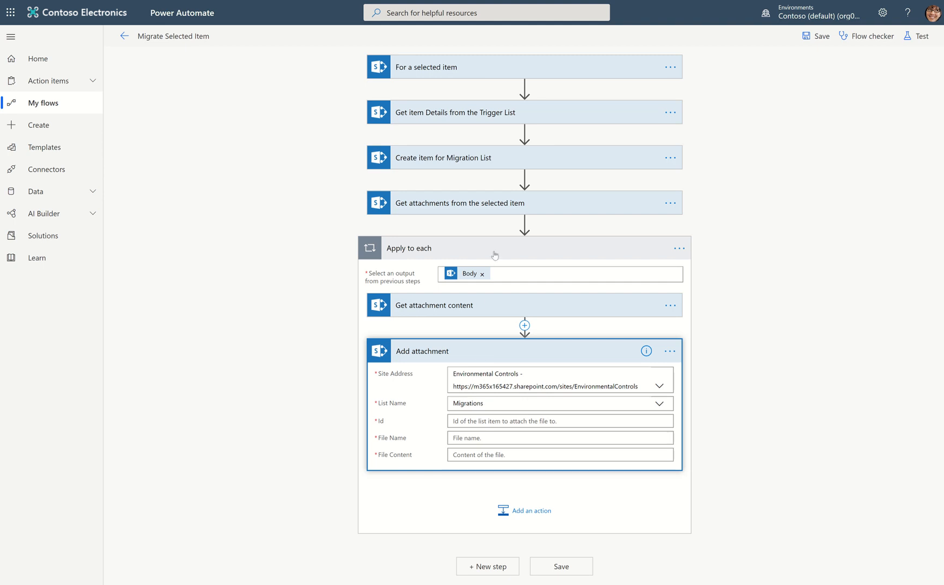
Expand Get attachment content for reference and set the Id of Add attachment to the ID from Create item for Migration List.
left_click(479, 300)
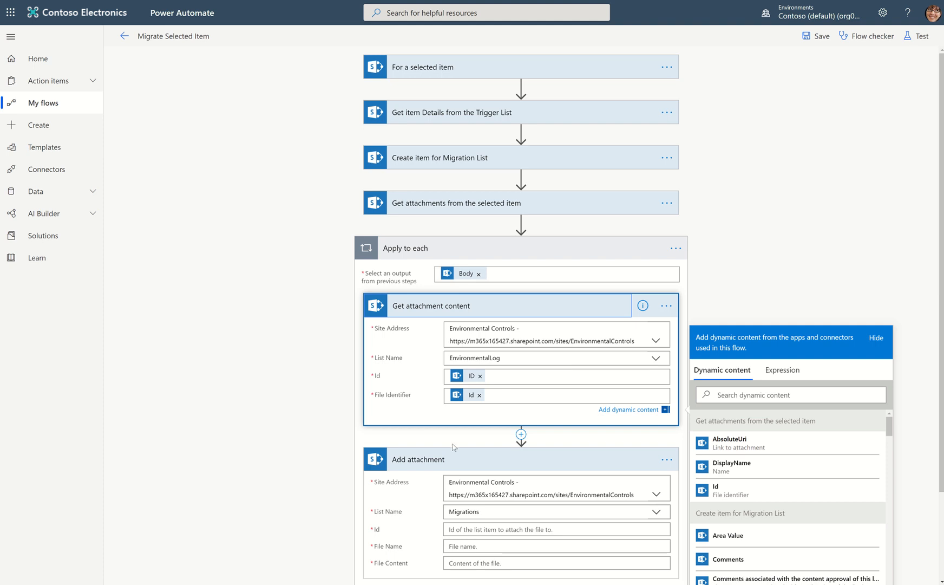
scroll(472, 467, "down", 2)
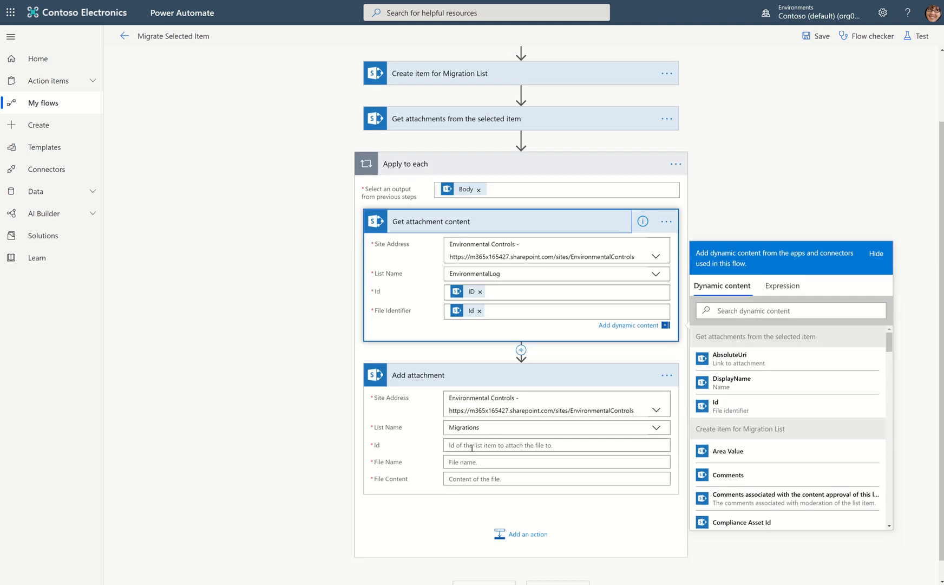
left_click(472, 447)
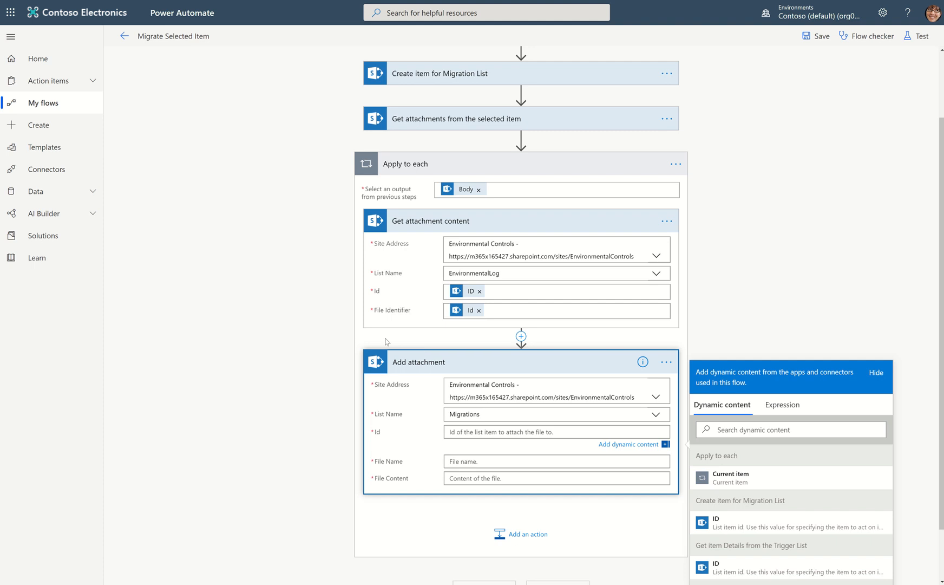
scroll(418, 174, "up", 2)
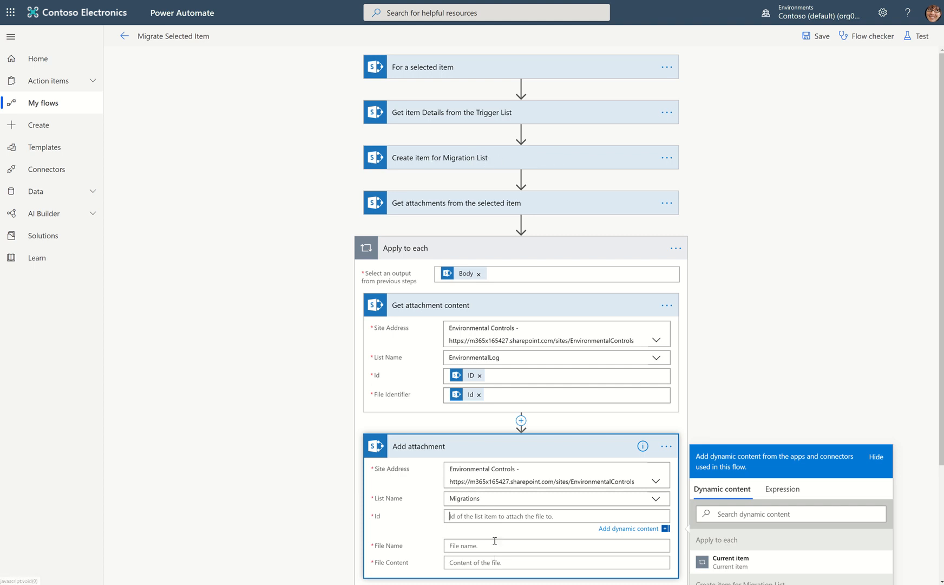
scroll(783, 470, "down", 3)
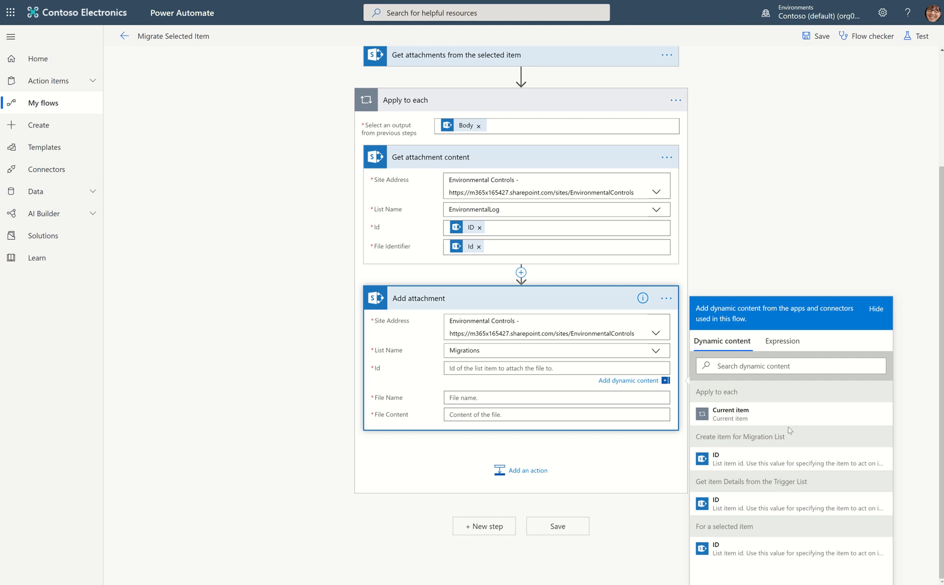
left_click(755, 461)
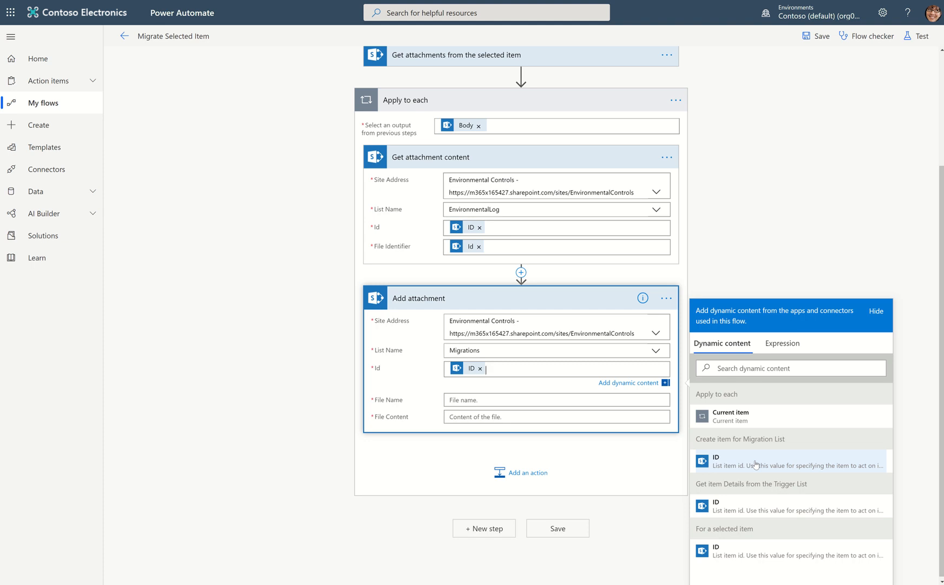
Set the File Name of Add attachment to DisplayName from Get attachments from the selected item, searching dynamic content for "name".
left_click(479, 399)
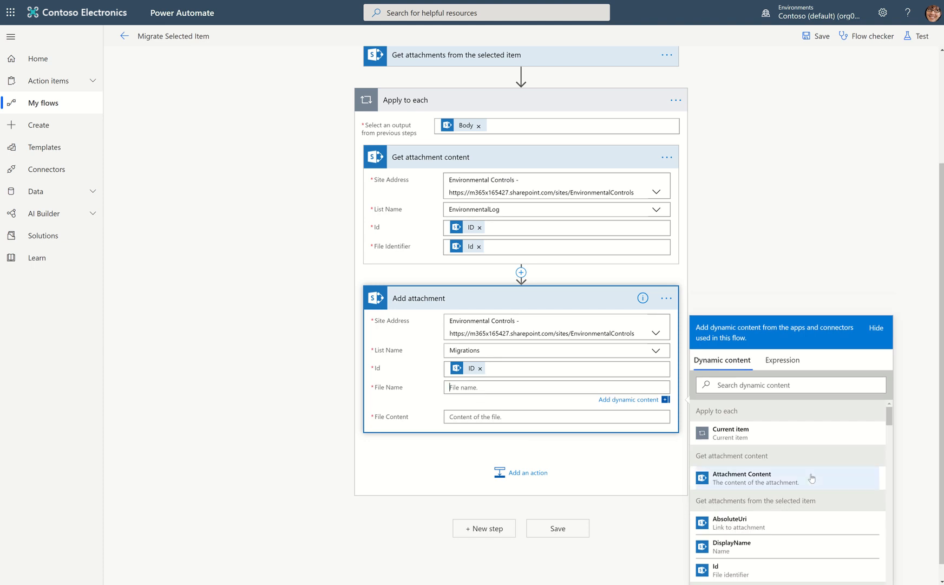
scroll(810, 509, "down", 1)
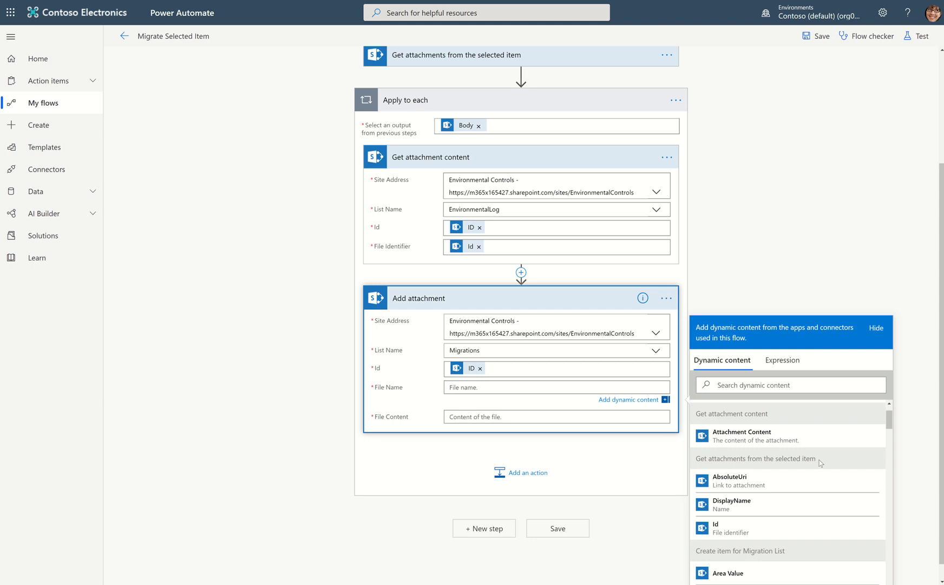
scroll(819, 460, "up", 1)
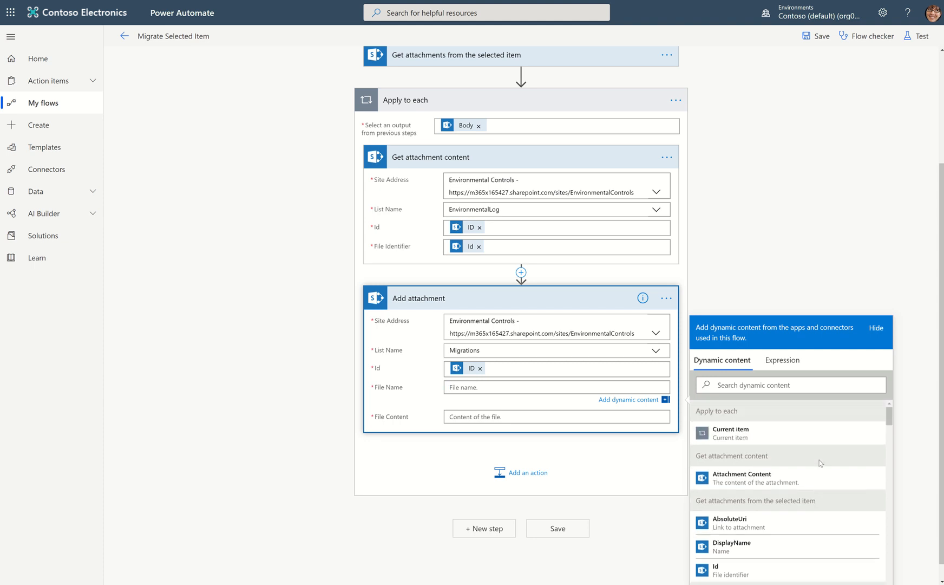
scroll(820, 463, "down", 4)
scroll(823, 465, "down", 4)
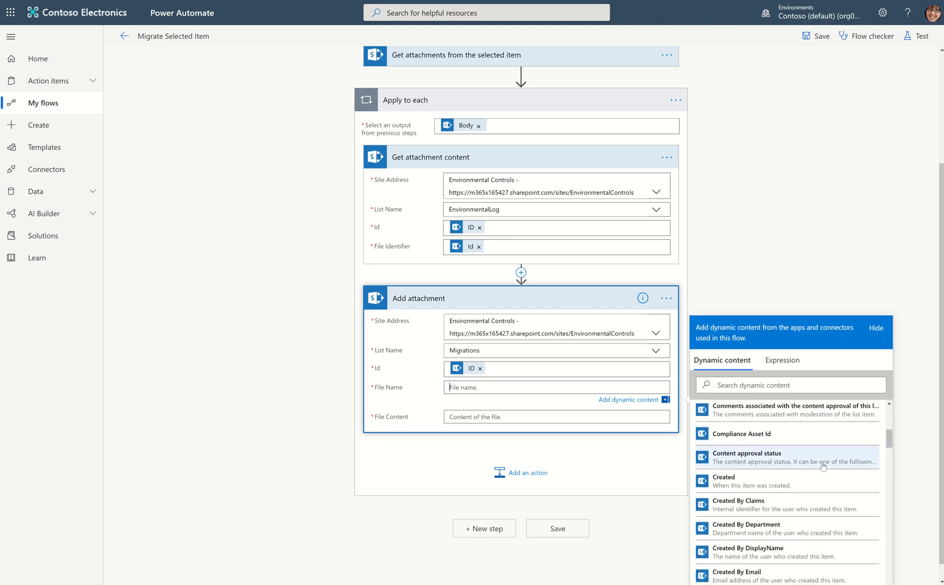
scroll(822, 432, "up", 2)
left_click(786, 384)
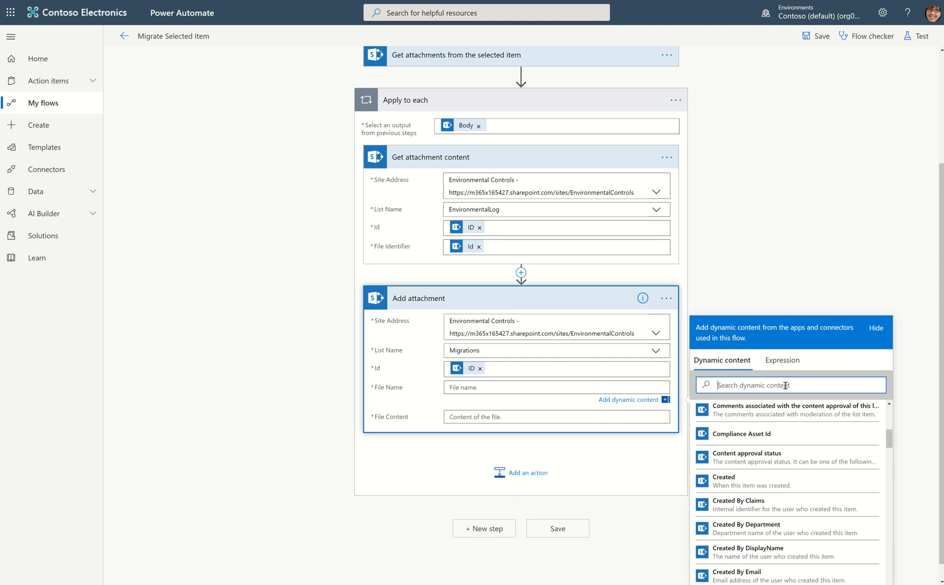
type("na")
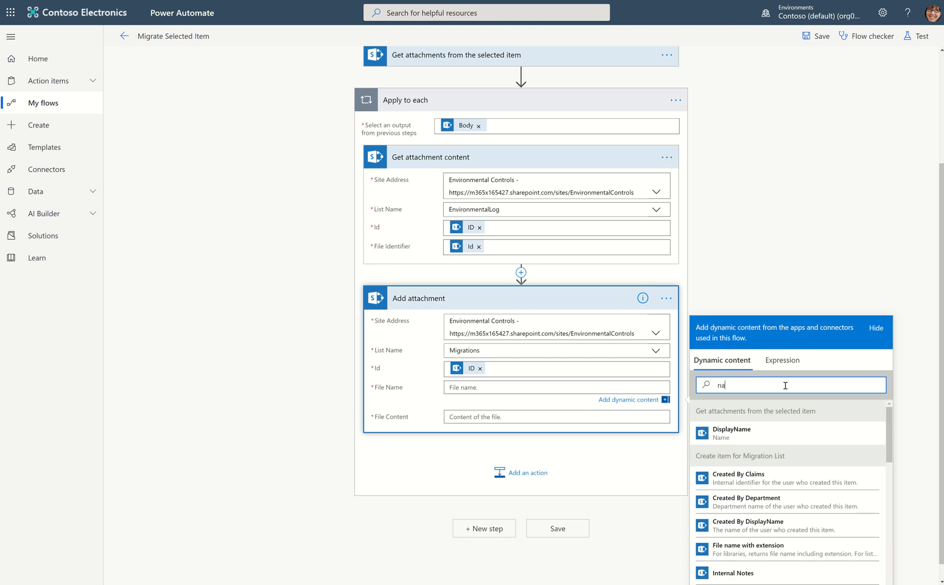
type("me")
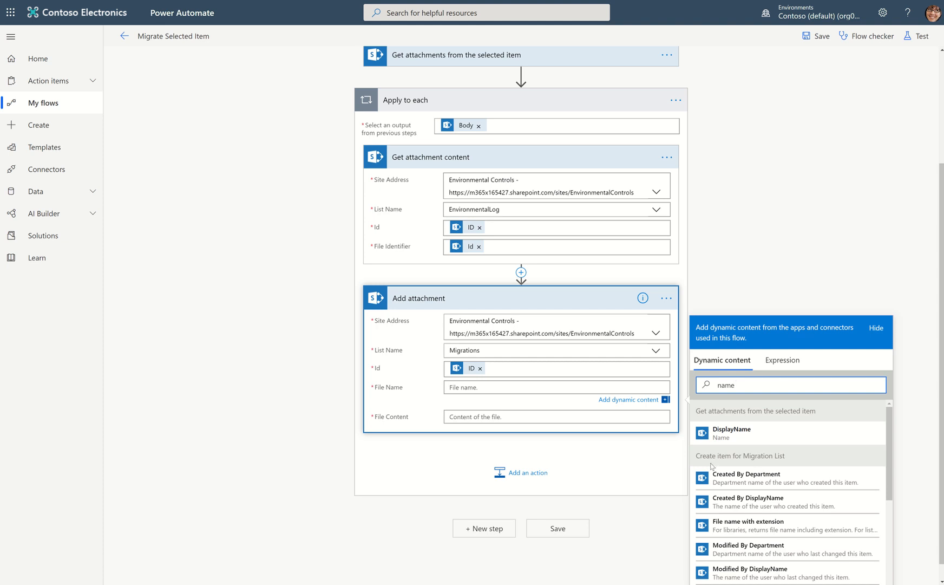
left_click(724, 436)
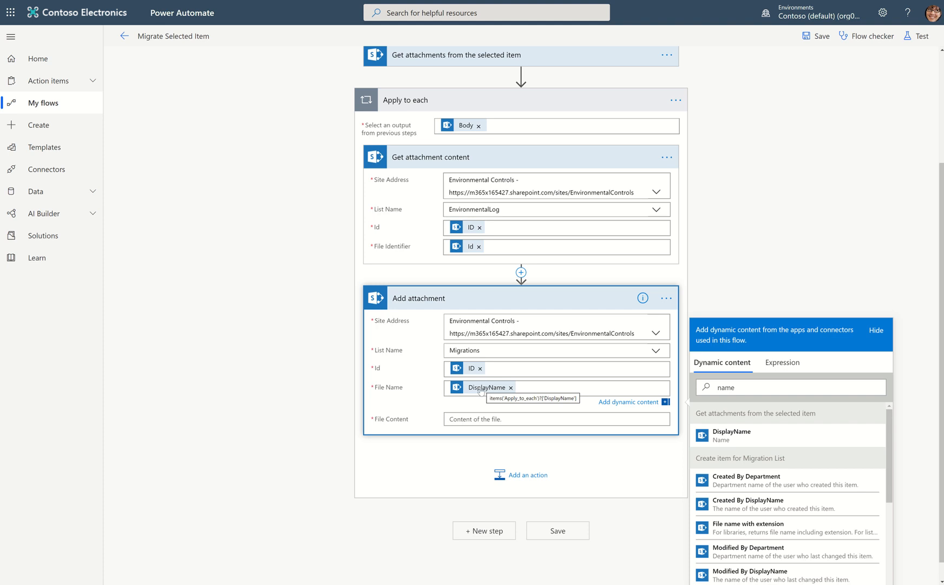
Set the File Content of Add attachment to Attachment Content from Get attachment content and save the flow.
left_click(471, 417)
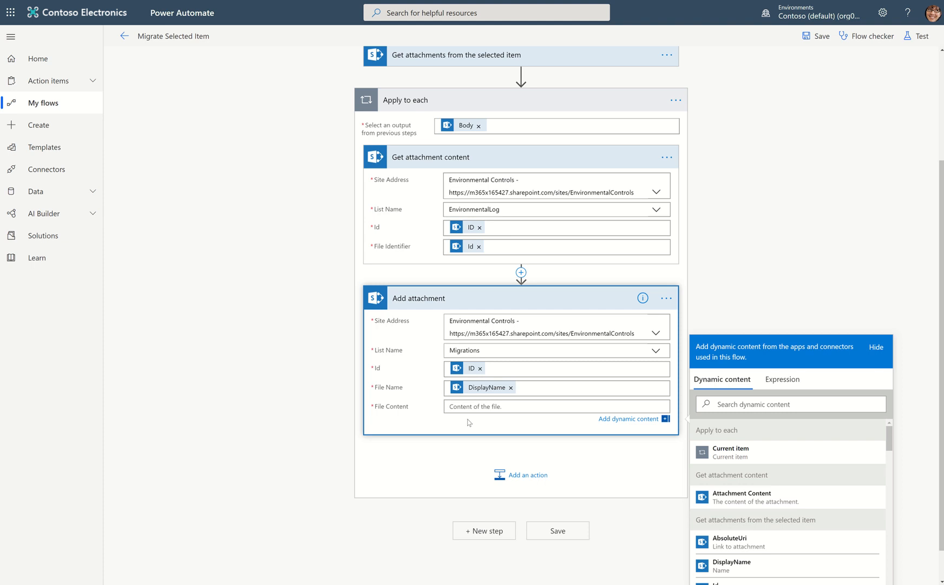
left_click(742, 497)
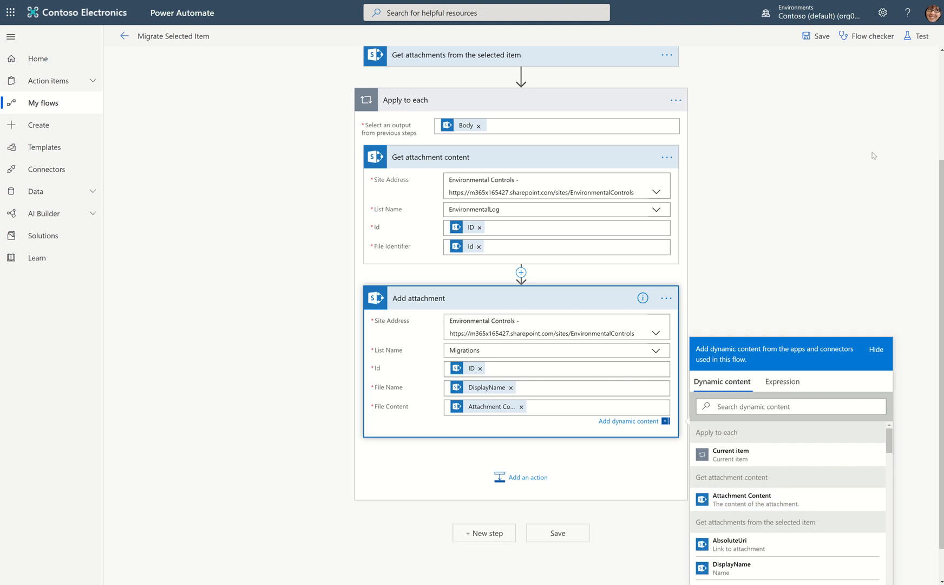
left_click(815, 35)
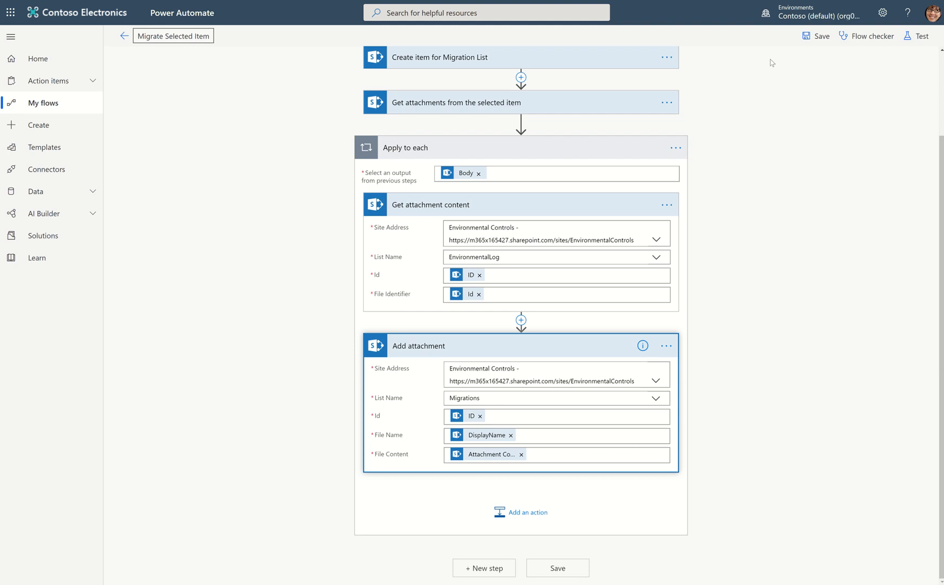
left_click(820, 40)
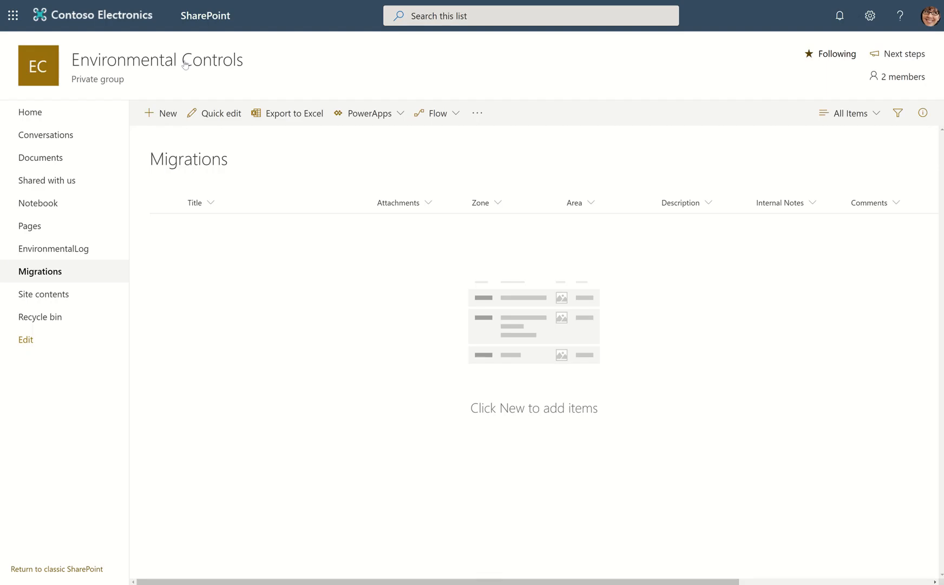
left_click(56, 249)
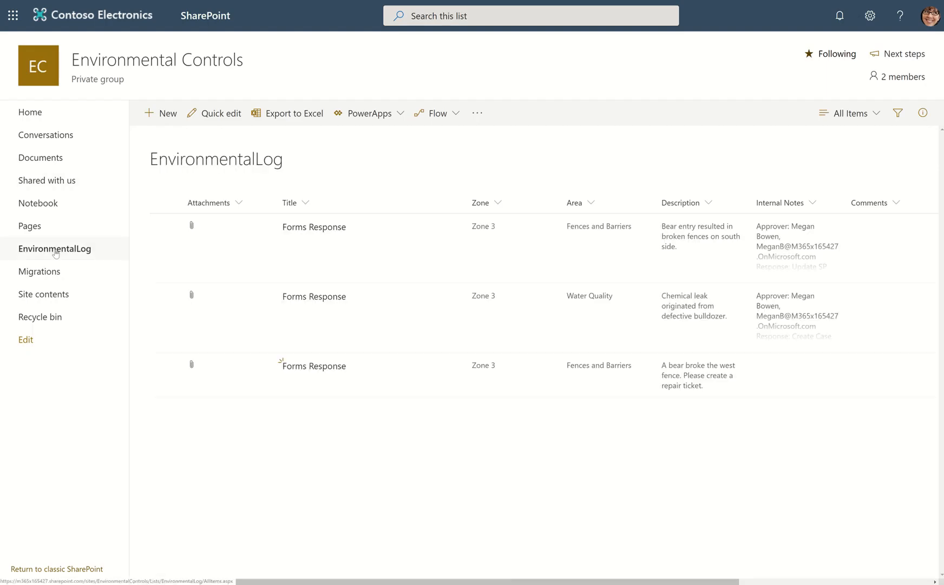
left_click(165, 227)
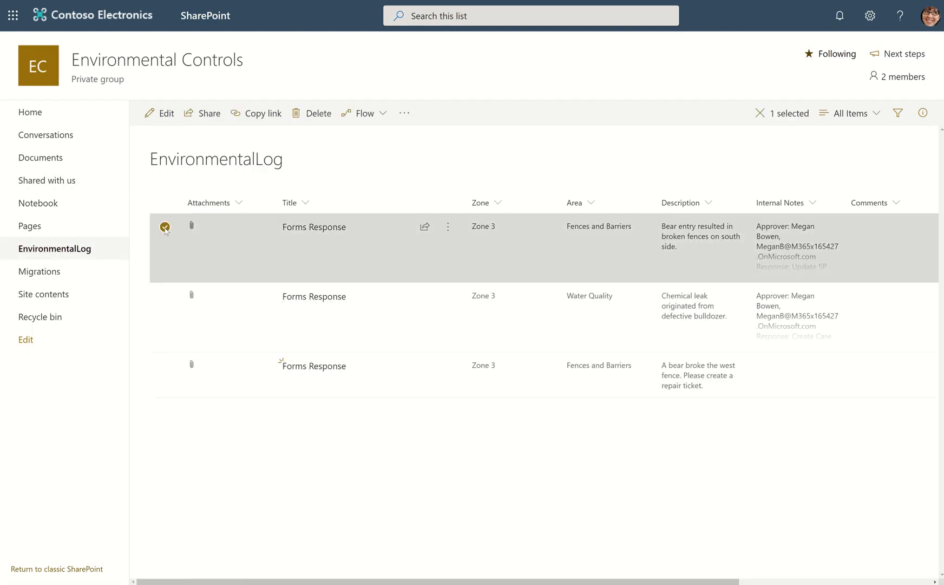
left_click(381, 120)
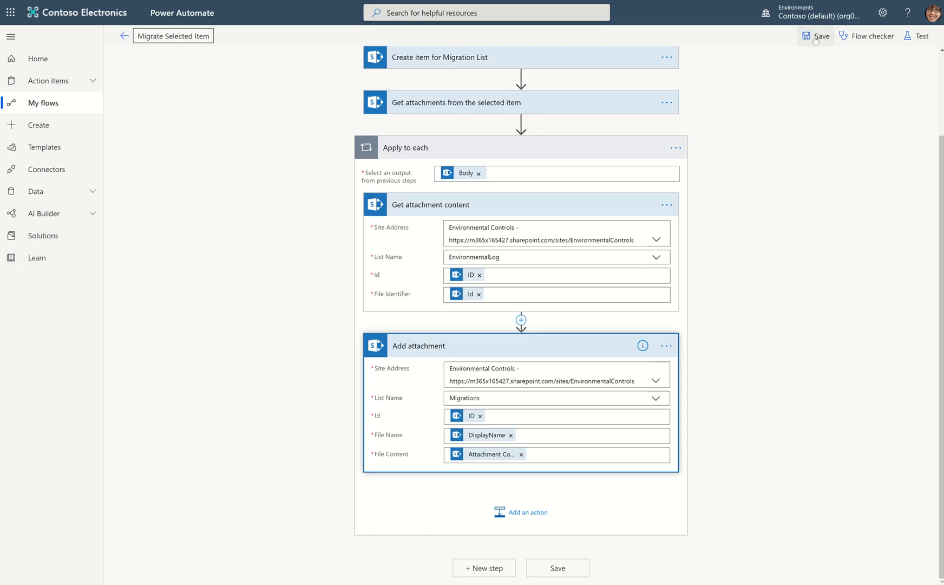
Save the Migrate Selected Item flow in Power Automate and leave the editor for the My flows list.
left_click(816, 38)
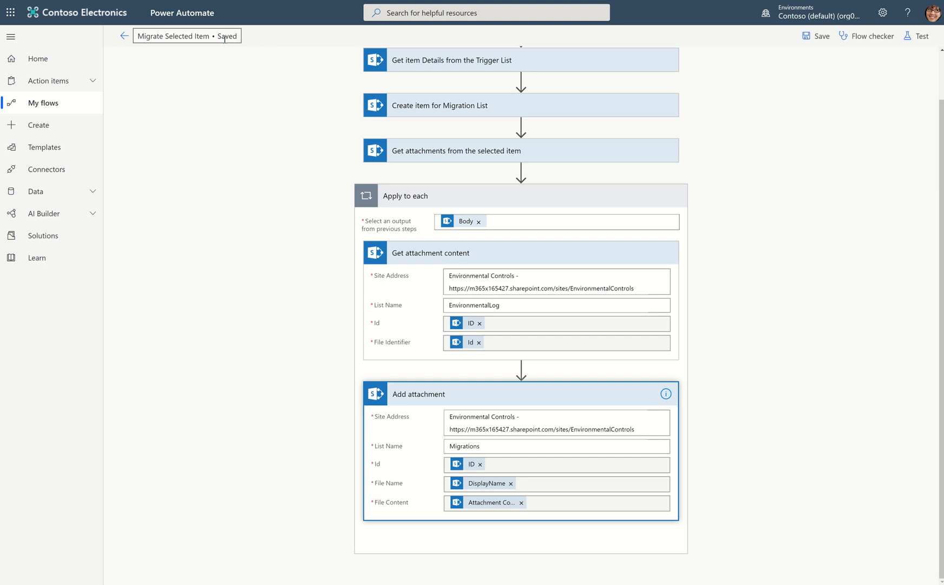
left_click(52, 108)
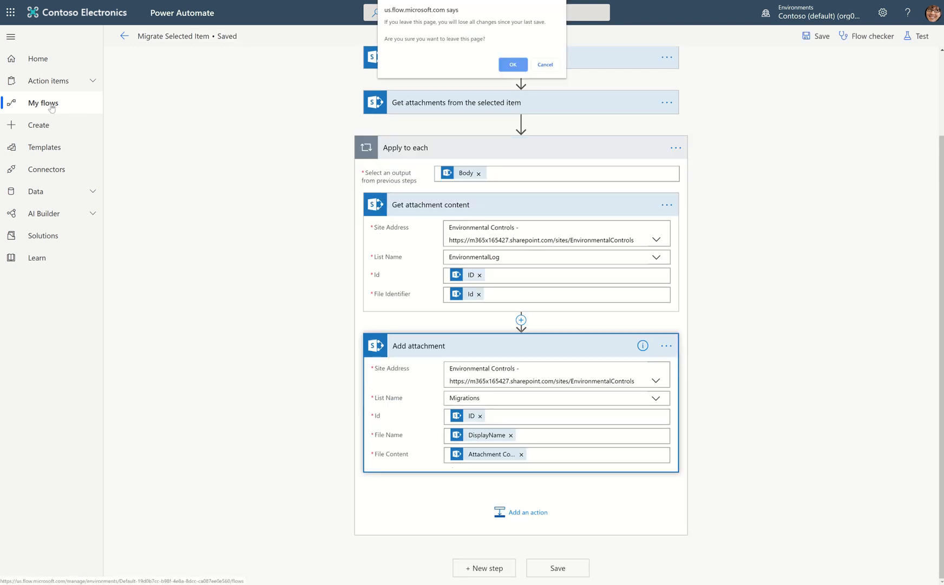
left_click(512, 64)
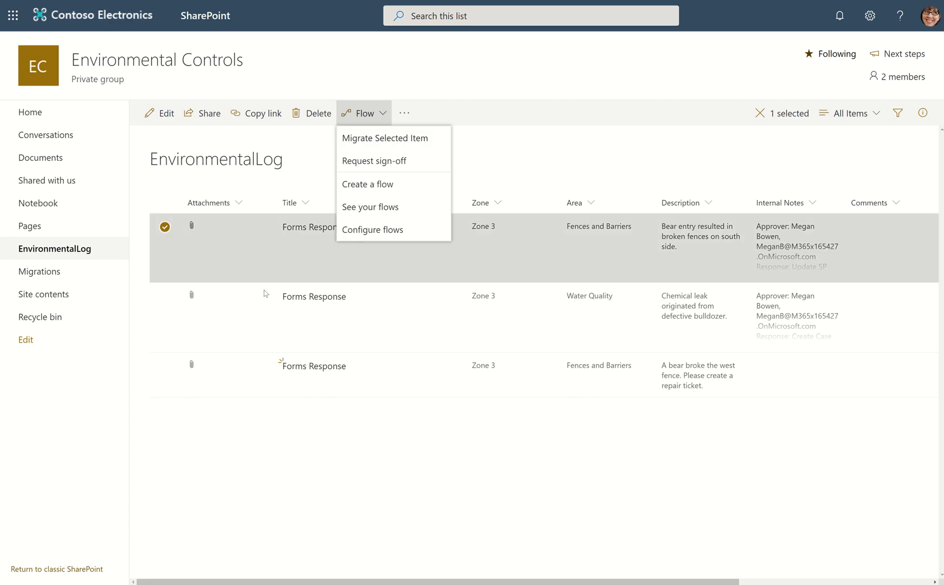
In SharePoint, check the Migrations list, then run Migrate Selected Item on the EnvironmentalLog item about broken fences on the south side.
left_click(27, 270)
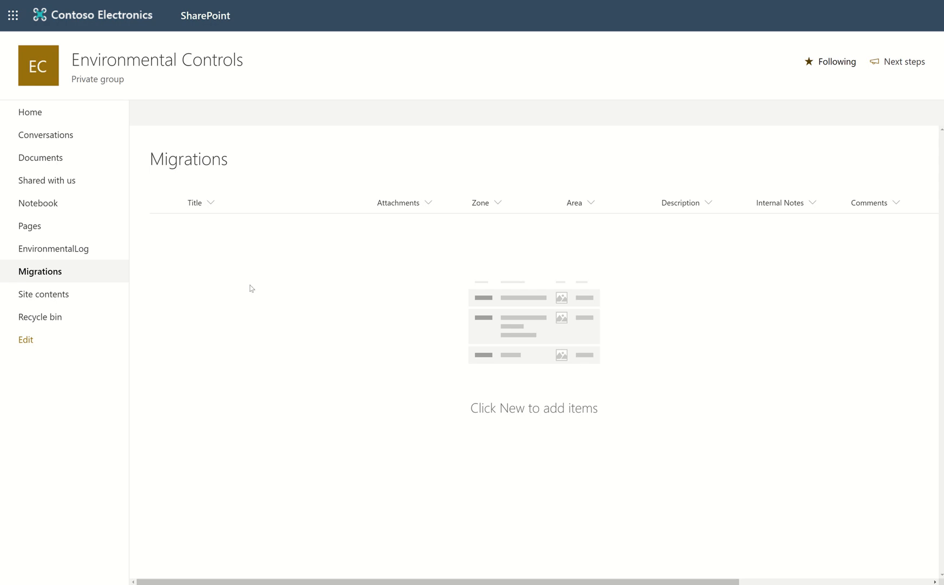
left_click(49, 249)
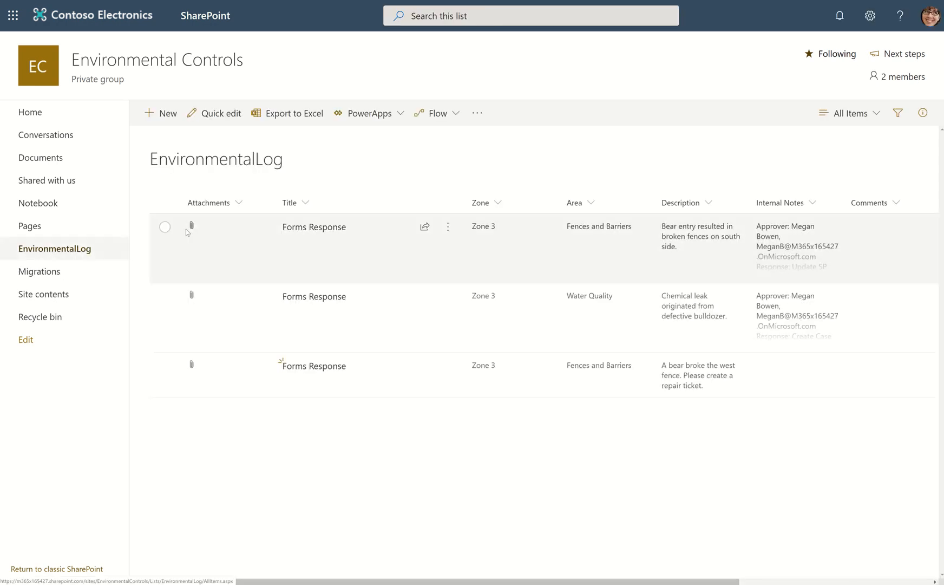
left_click(164, 227)
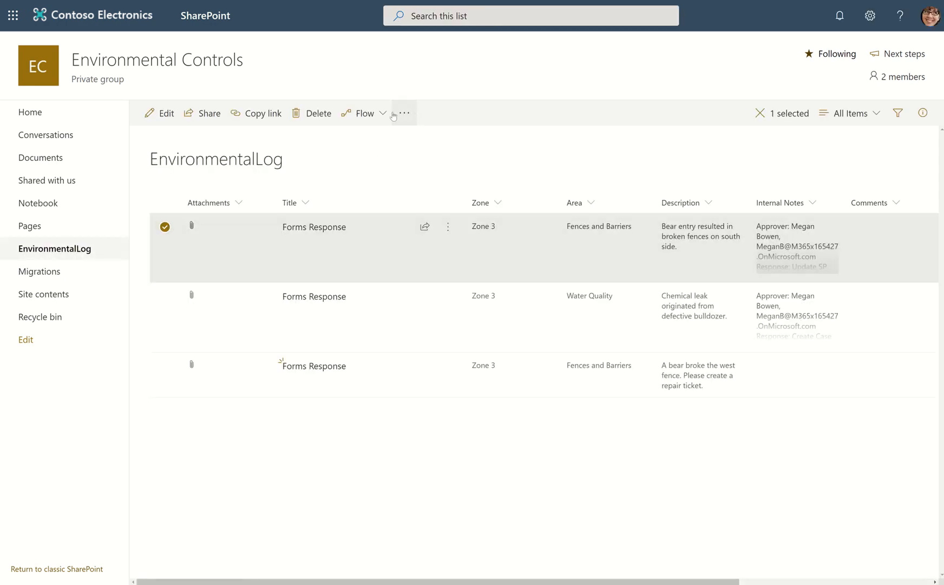
left_click(382, 113)
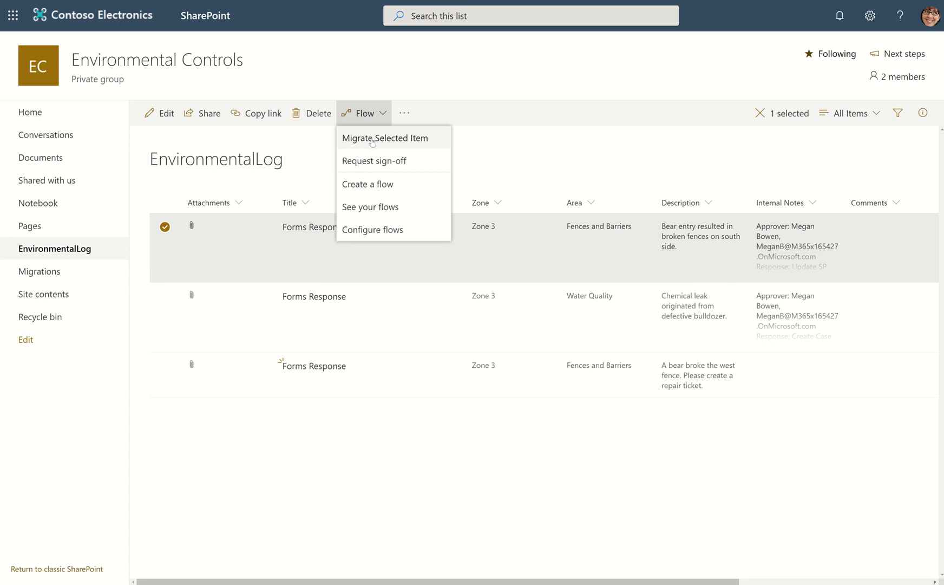
left_click(372, 138)
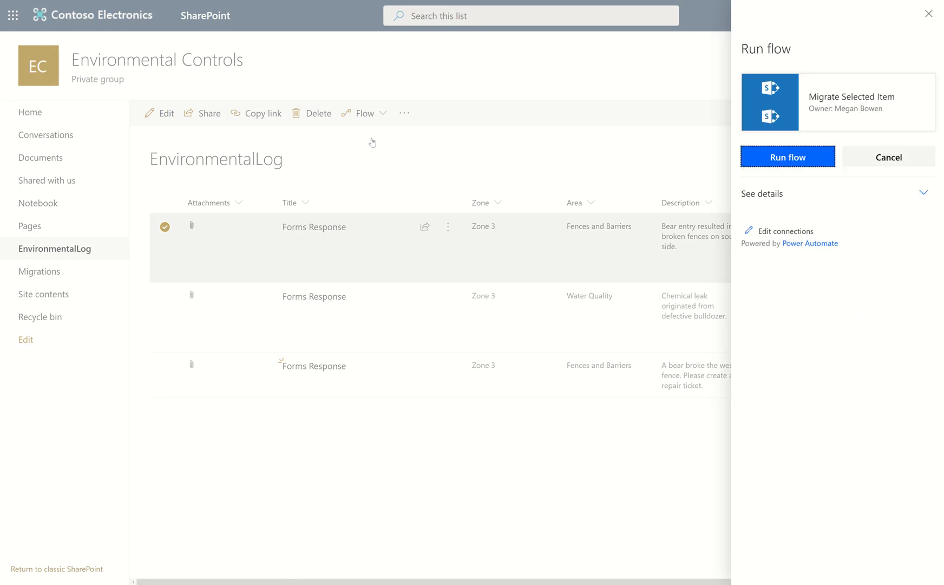
left_click(760, 159)
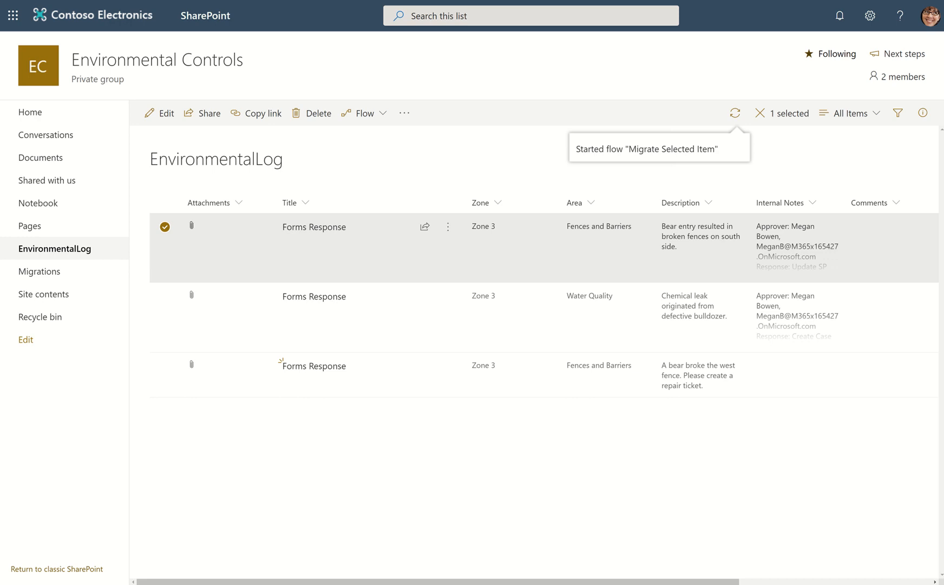
Switch to Power Automate, open the latest run of Migrate Selected Item and expand its Apply to each loop.
left_click(471, 1)
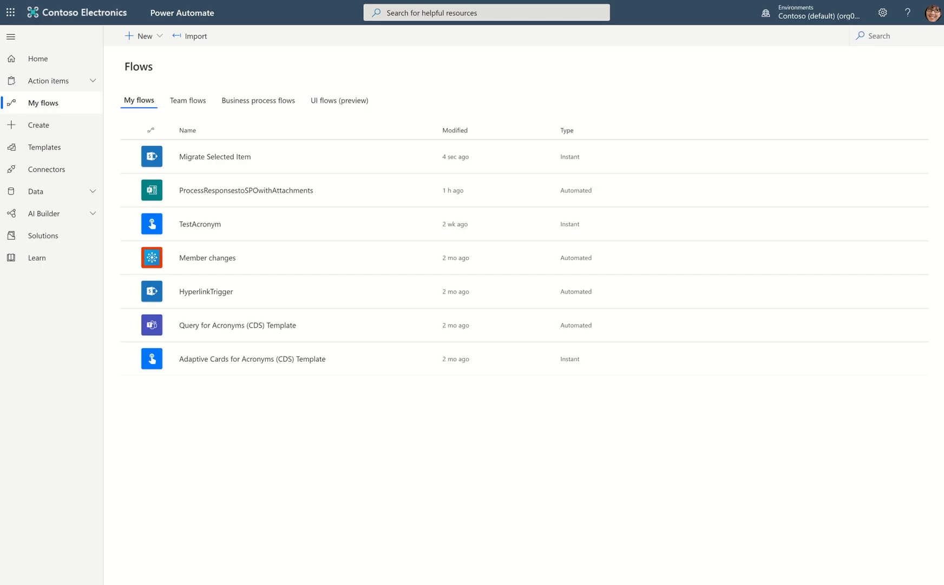
left_click(207, 160)
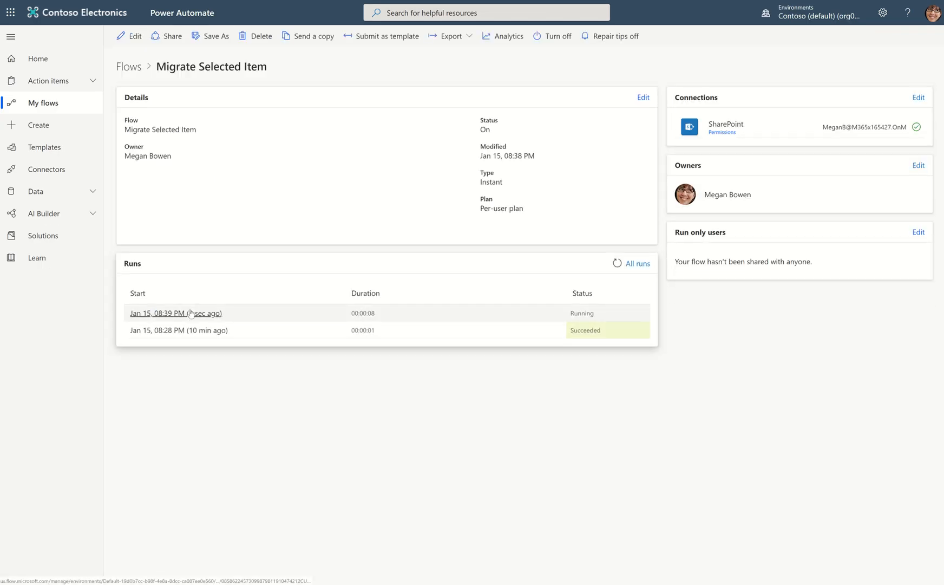
left_click(190, 313)
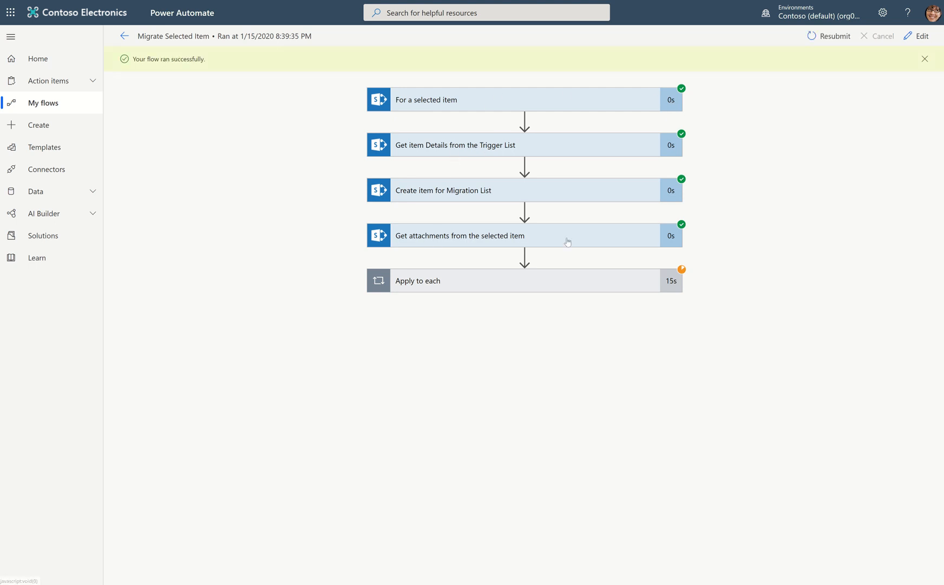
left_click(454, 282)
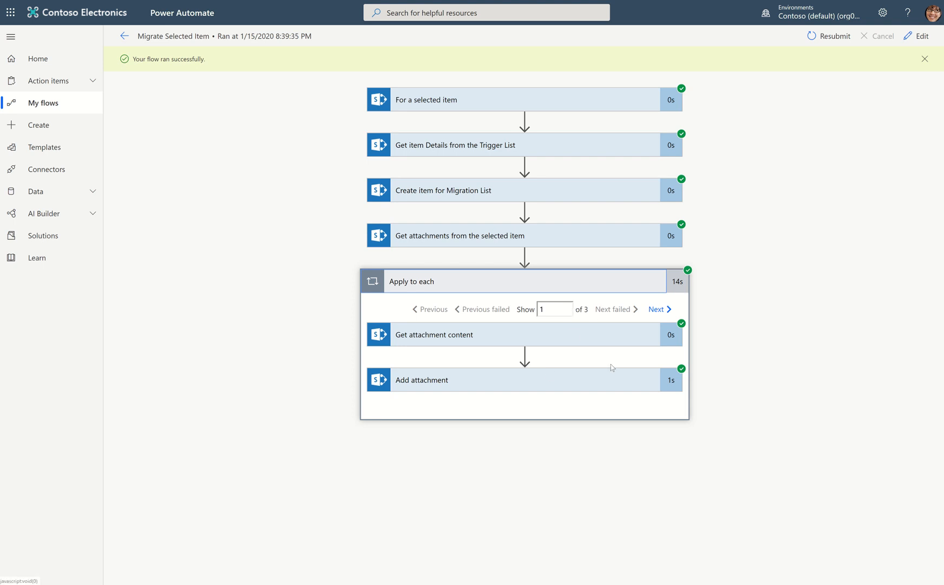
Examine the inputs and outputs of Add attachment across the Apply to each iterations, then collapse the loop.
left_click(600, 386)
scroll(600, 388, "down", 5)
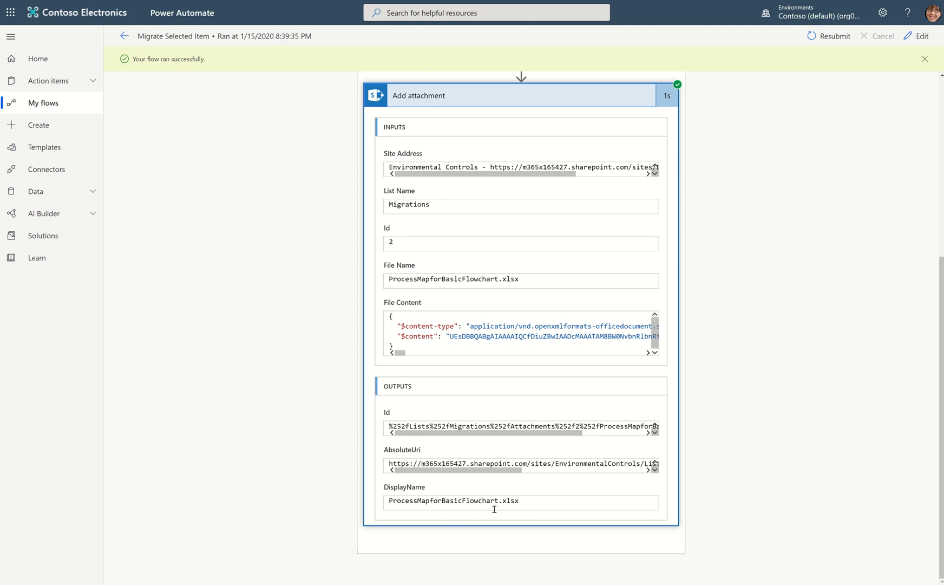
scroll(628, 436, "up", 2)
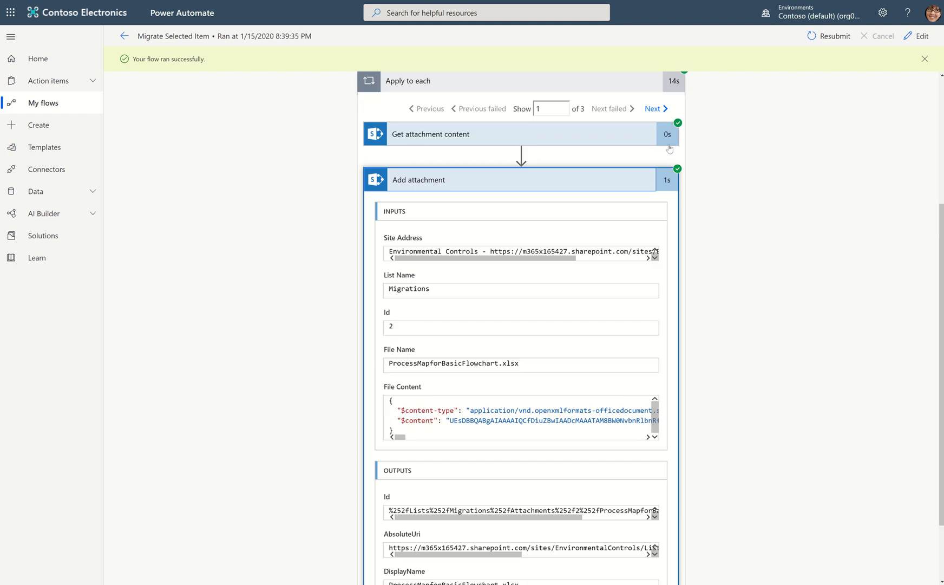
left_click(651, 109)
scroll(604, 268, "down", 2)
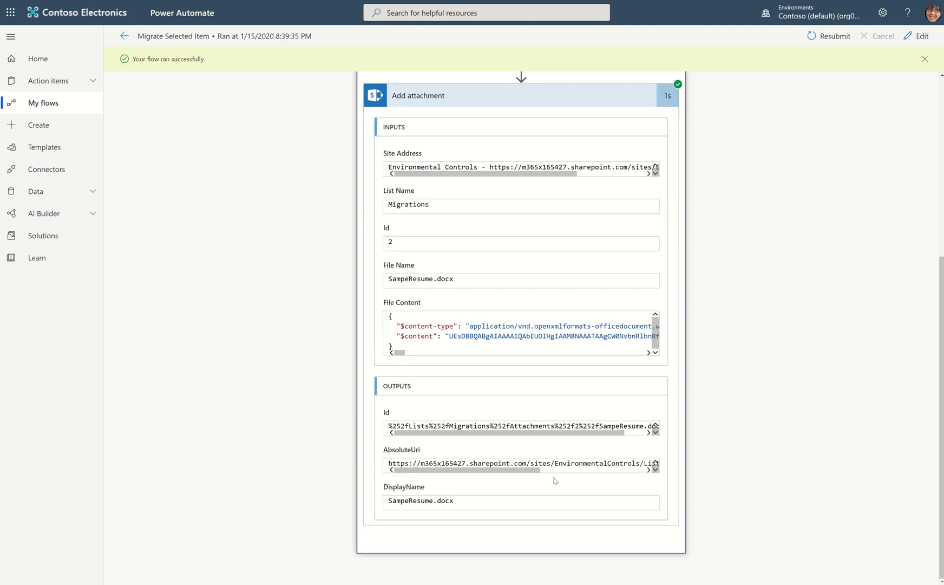
scroll(555, 480, "up", 3)
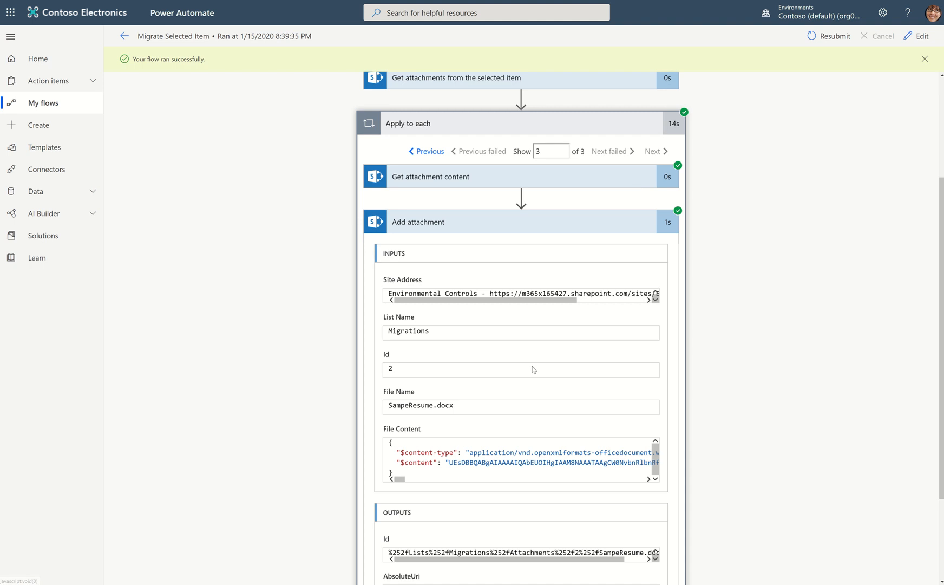
scroll(514, 433, "down", 2)
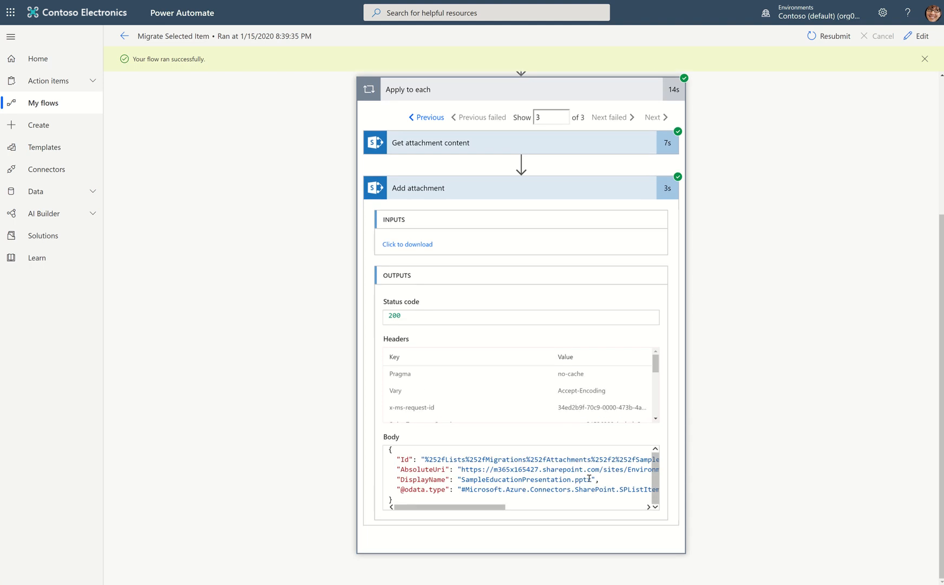
scroll(573, 318, "up", 4)
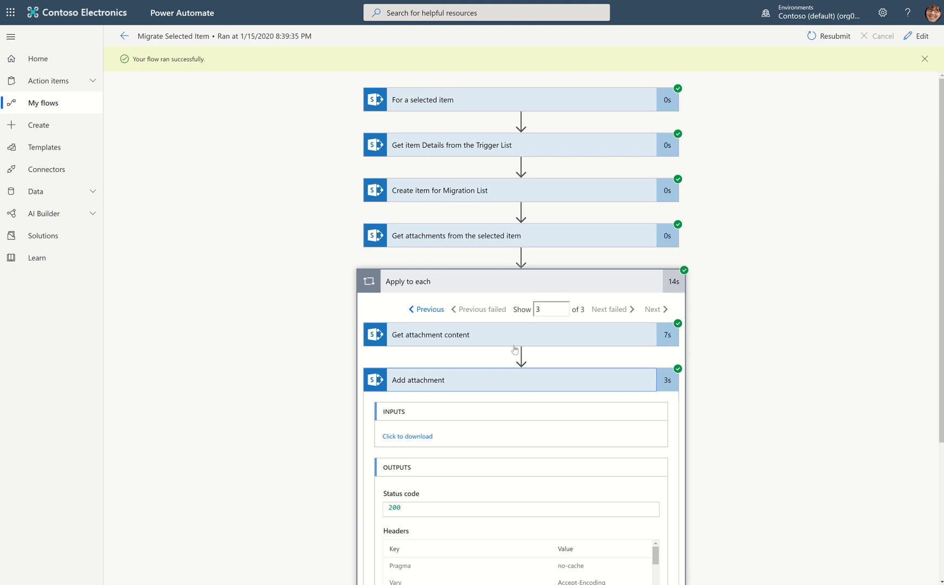
left_click(517, 338)
left_click(525, 282)
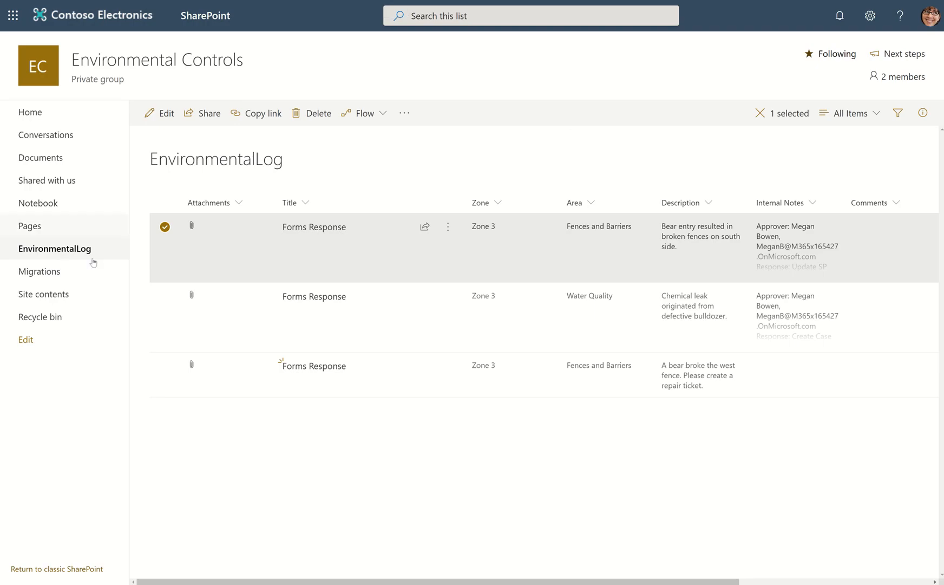
In SharePoint, open the Forms Response item in the Migrations list and check its attachments ProcessMapforBasicFlowchart.xlsx, SampeResume.docx and SampleEducationPresentation.pptx.
left_click(51, 276)
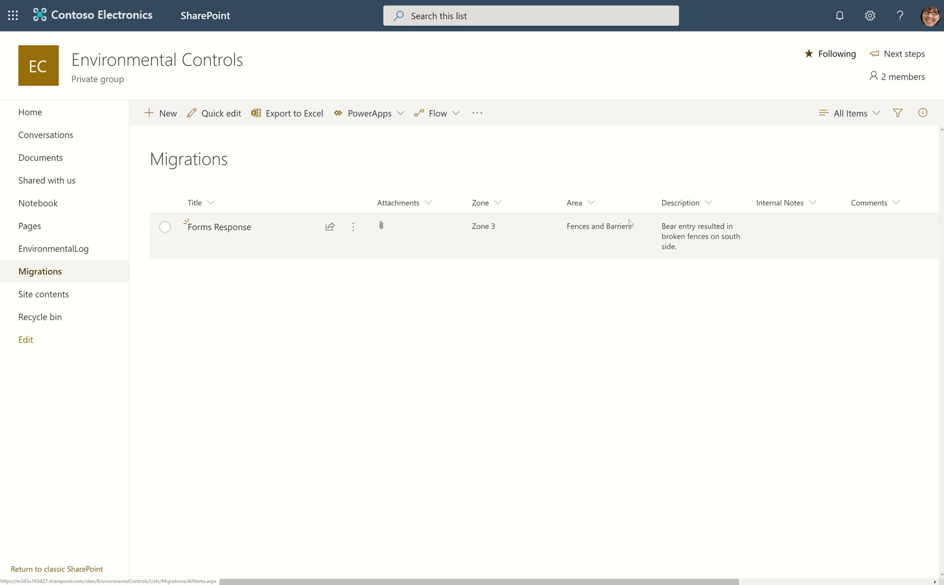
left_click(193, 228)
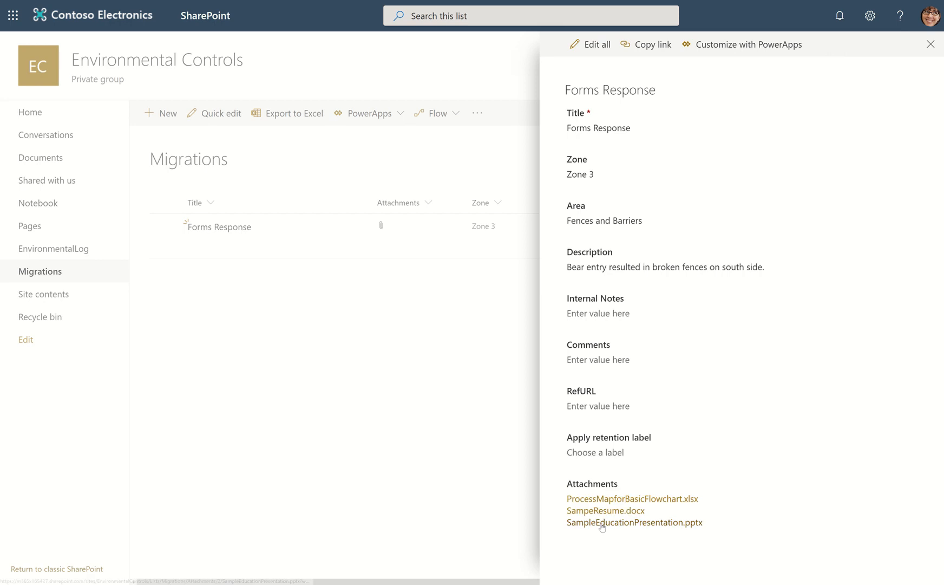
left_click(605, 503)
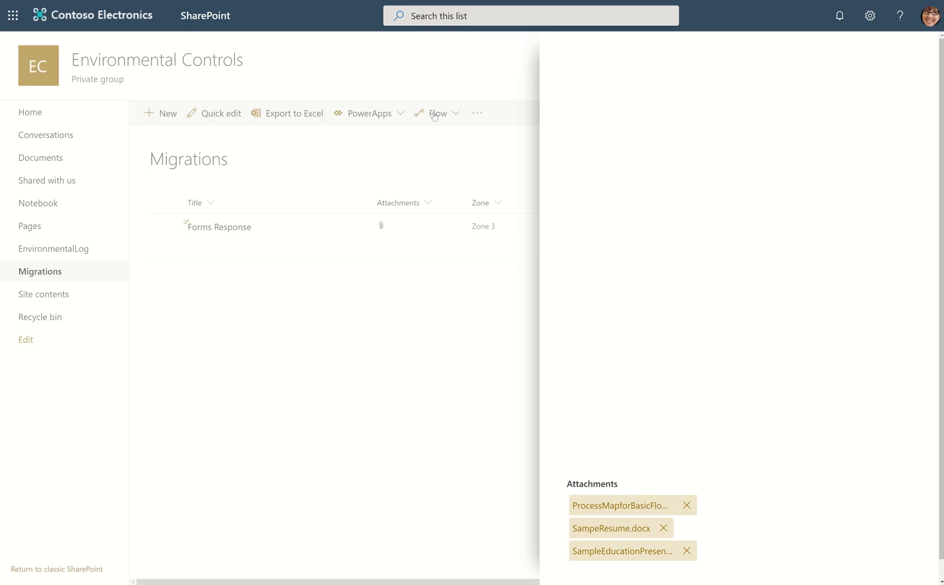
left_click(611, 528)
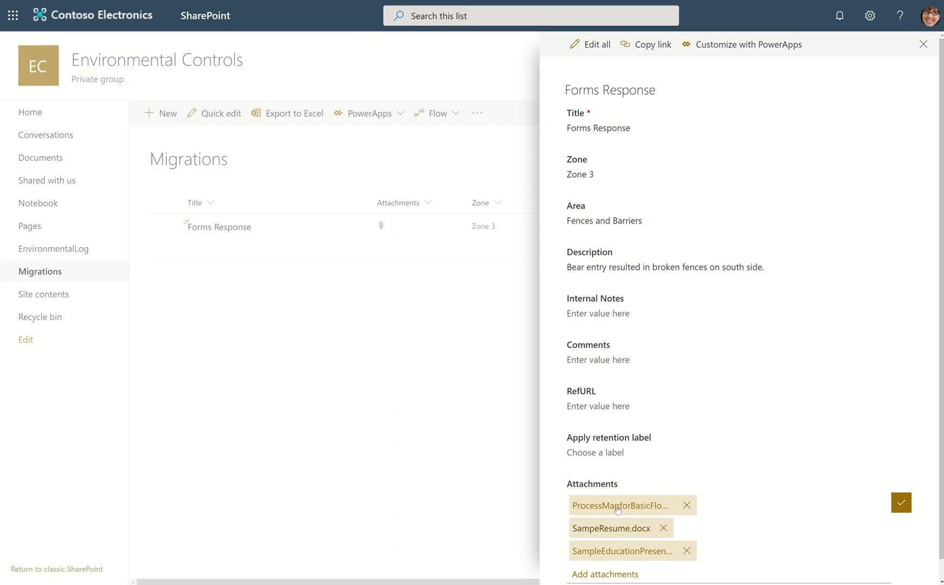
left_click(620, 550)
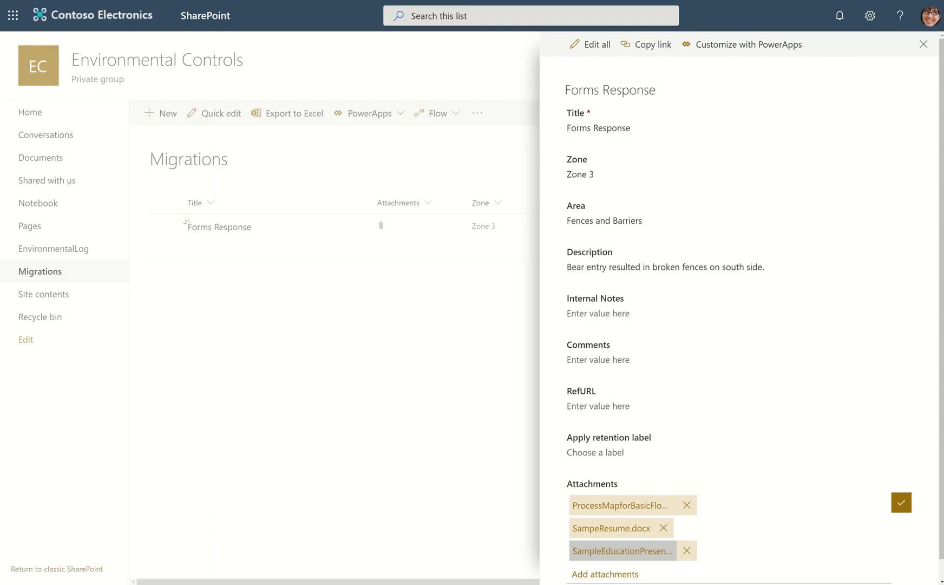
left_click(382, 315)
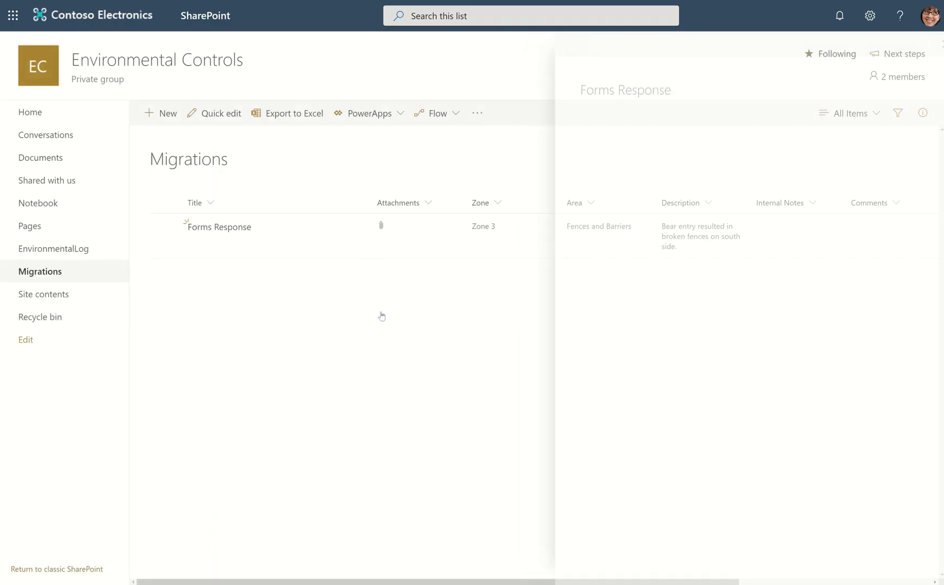